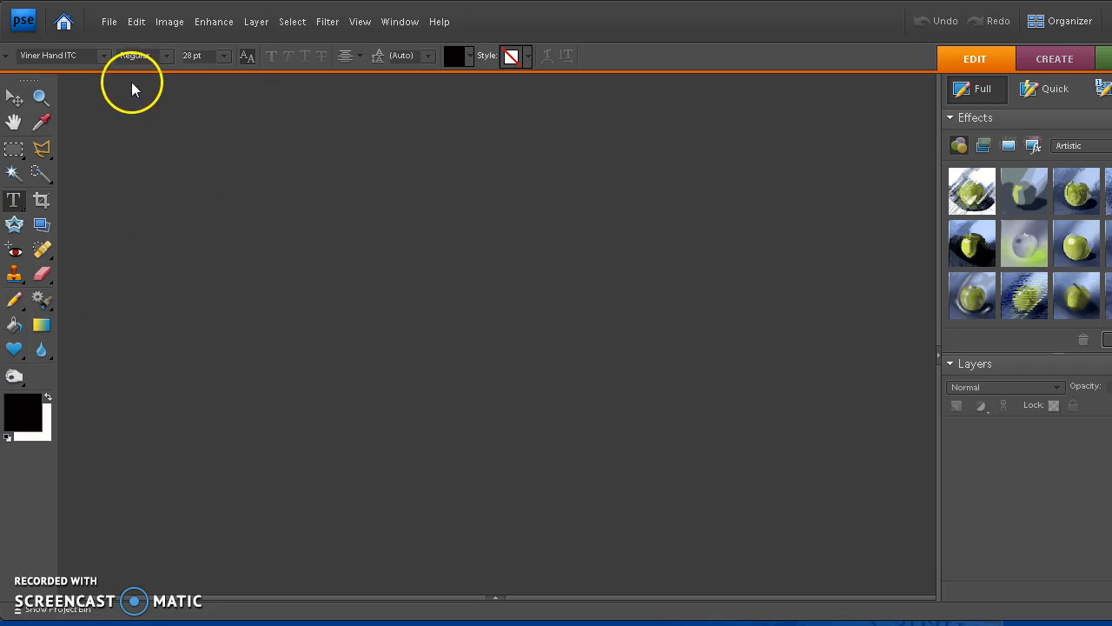
# - Start opening a file and browse the Schools Shared (S:) drive to Concord High School's Dropbox folder
pyautogui.click(111, 22)
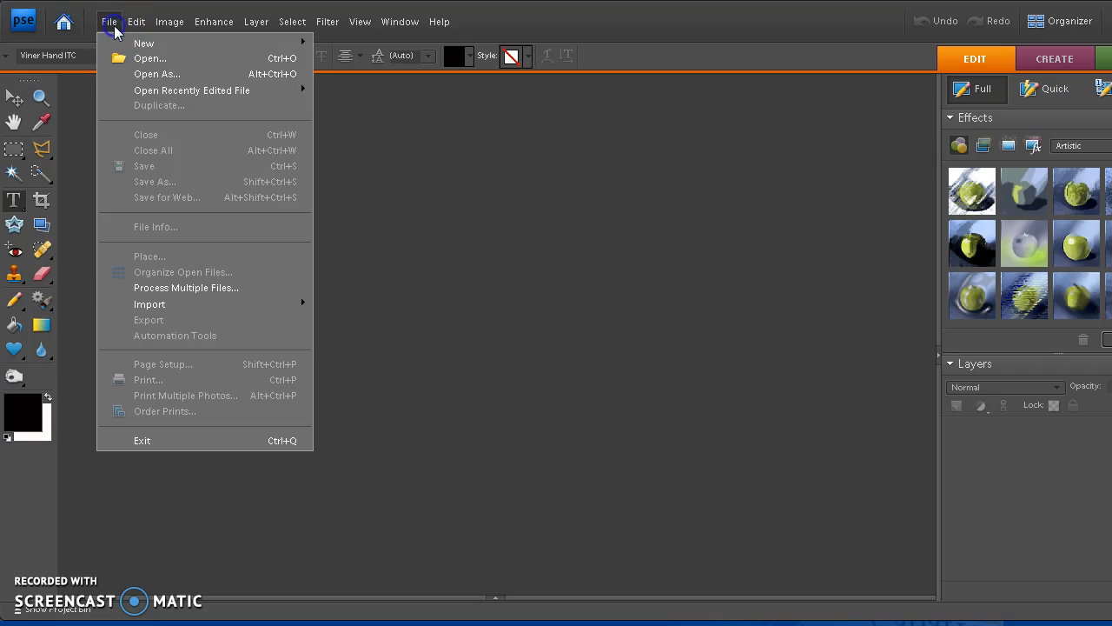
pyautogui.click(149, 58)
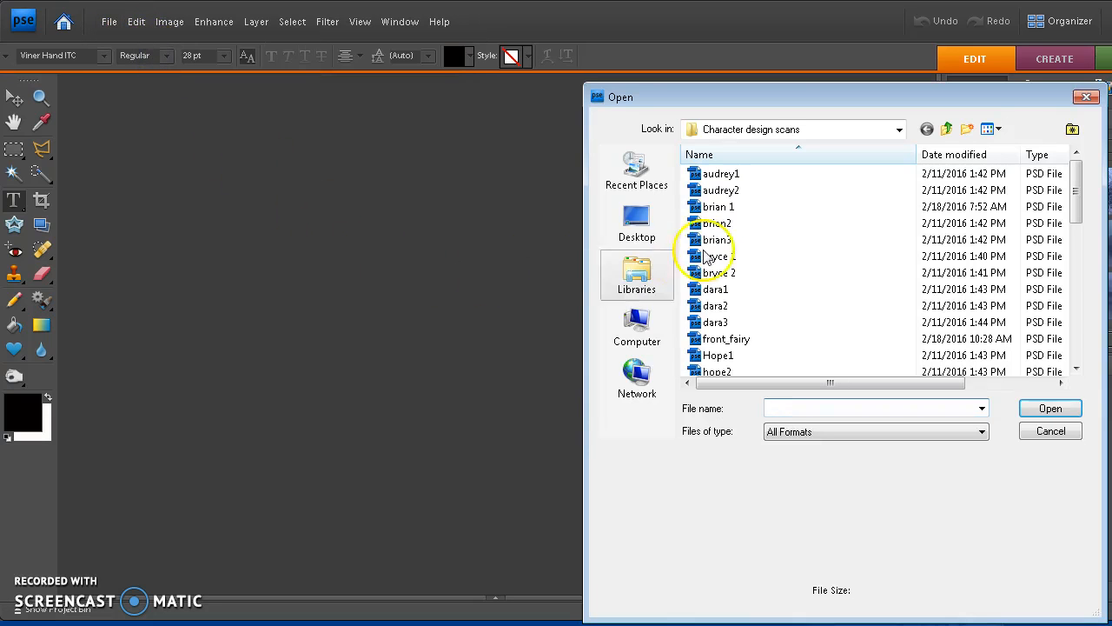
pyautogui.click(944, 130)
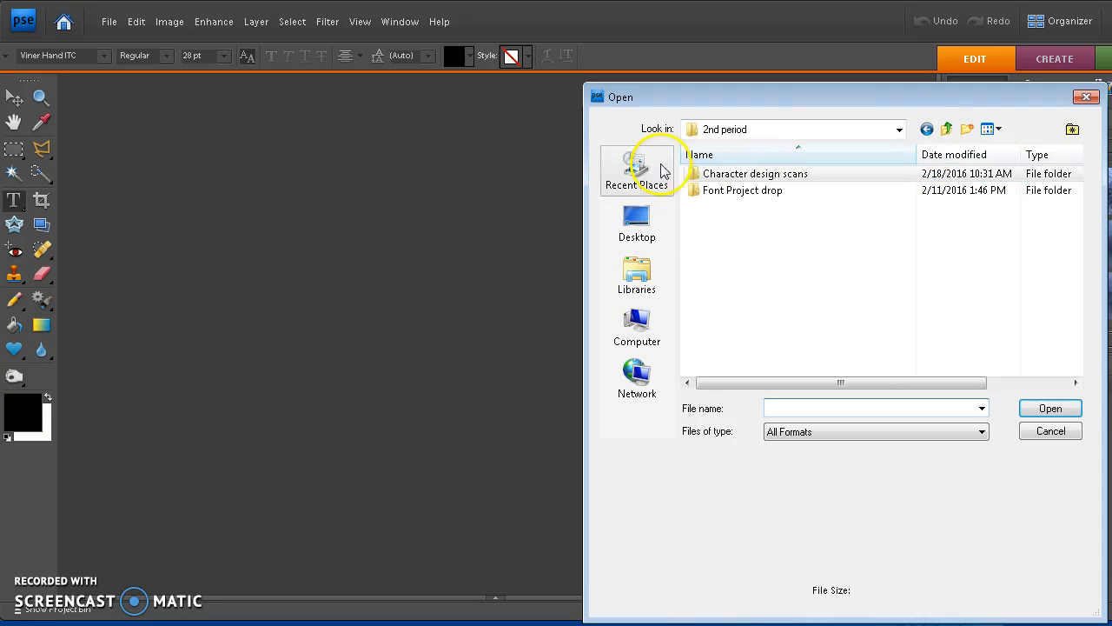
pyautogui.click(637, 323)
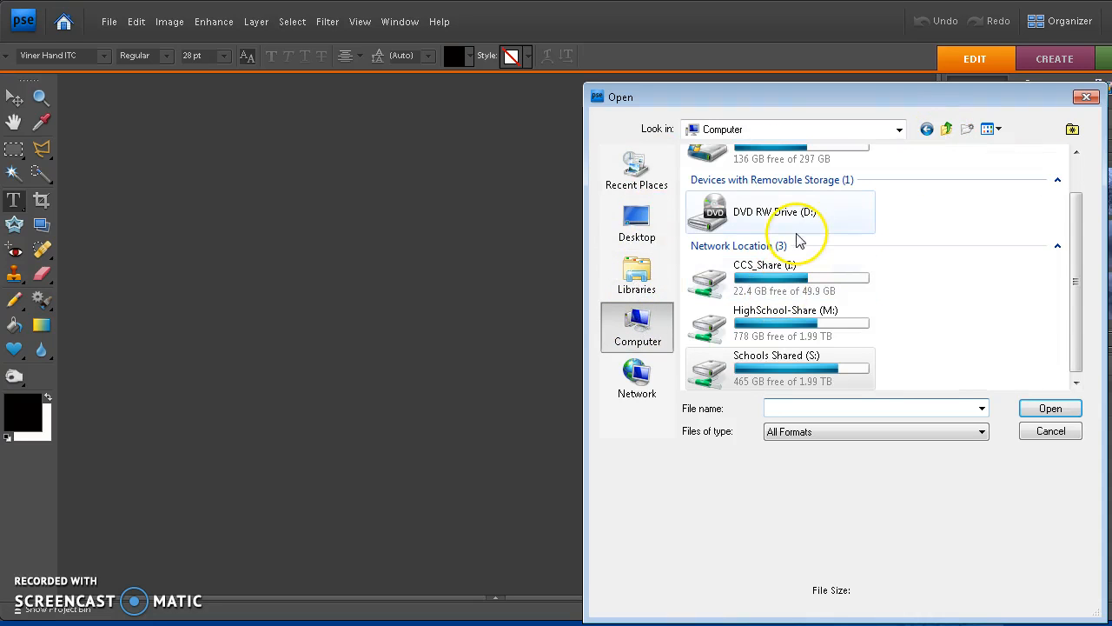
pyautogui.doubleClick(791, 369)
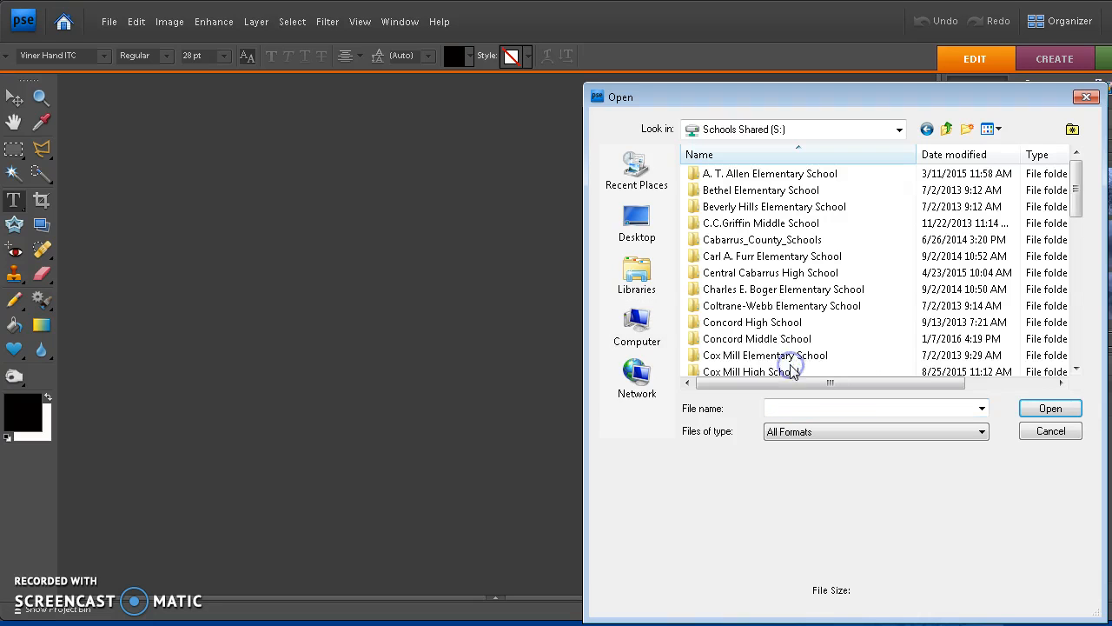
pyautogui.doubleClick(759, 326)
pyautogui.click(721, 191)
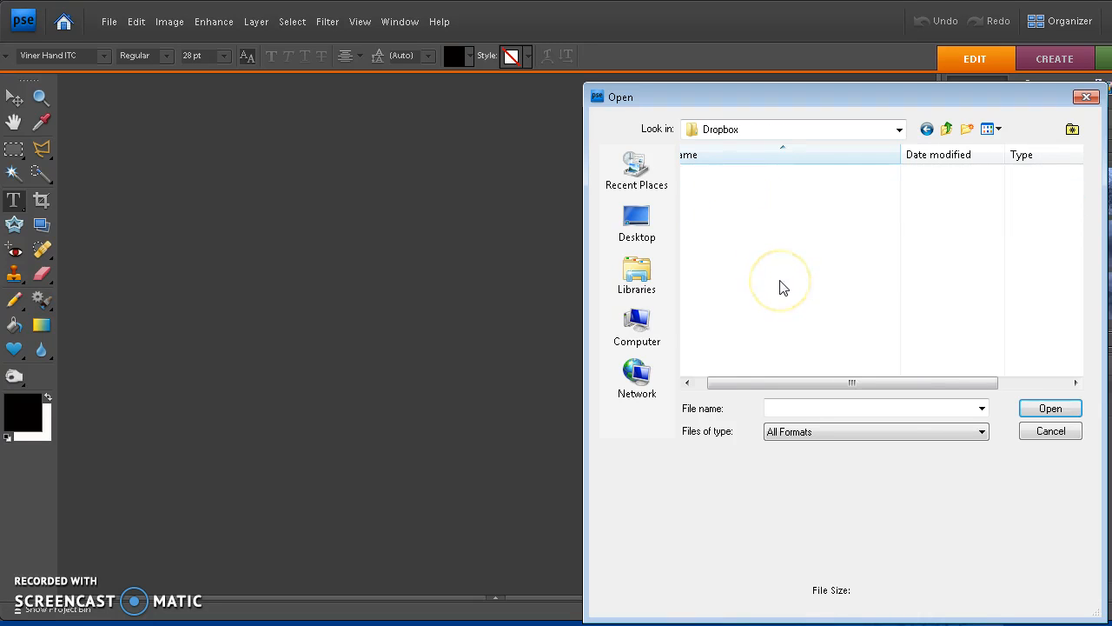
# - Go into the teacher's folder in Dropbox and open 2nd period, then its Character design scans folder
pyautogui.scroll(-4, 780, 288)
pyautogui.click(724, 274)
pyautogui.doubleClick(724, 274)
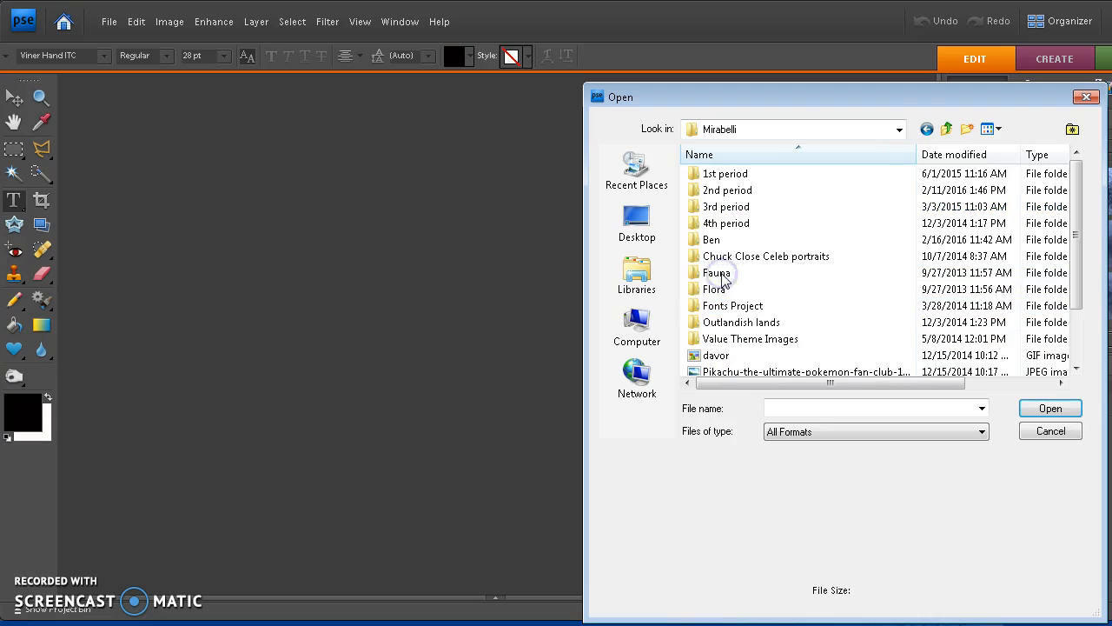
pyautogui.doubleClick(722, 194)
pyautogui.doubleClick(722, 176)
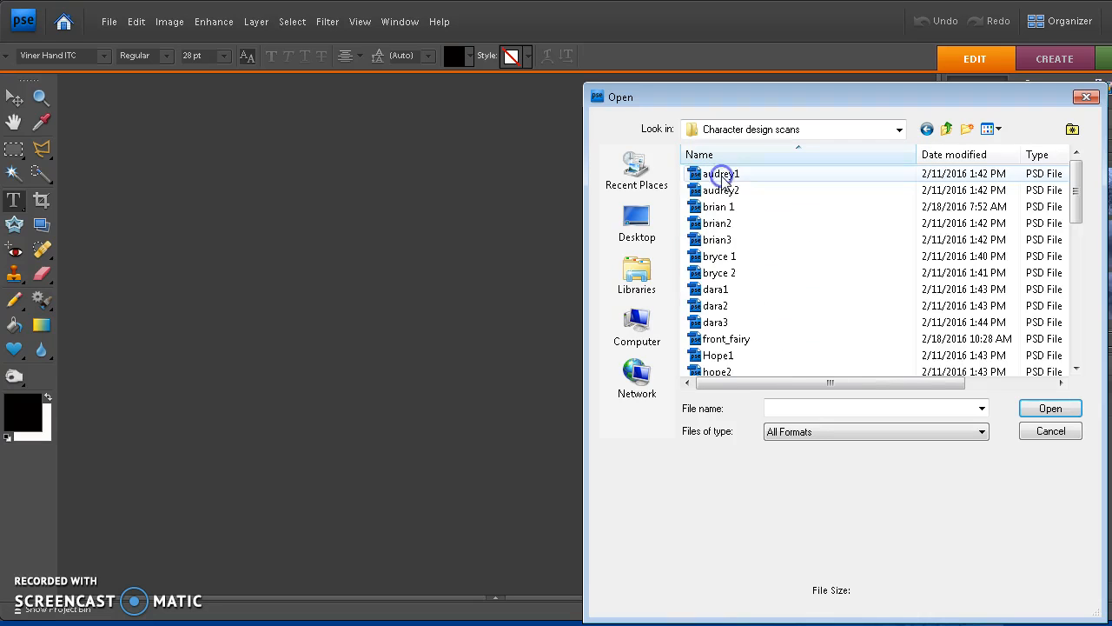
# - Find and open the jerrico2 scan, and move its window to the middle of the workspace
pyautogui.scroll(-4, 754, 243)
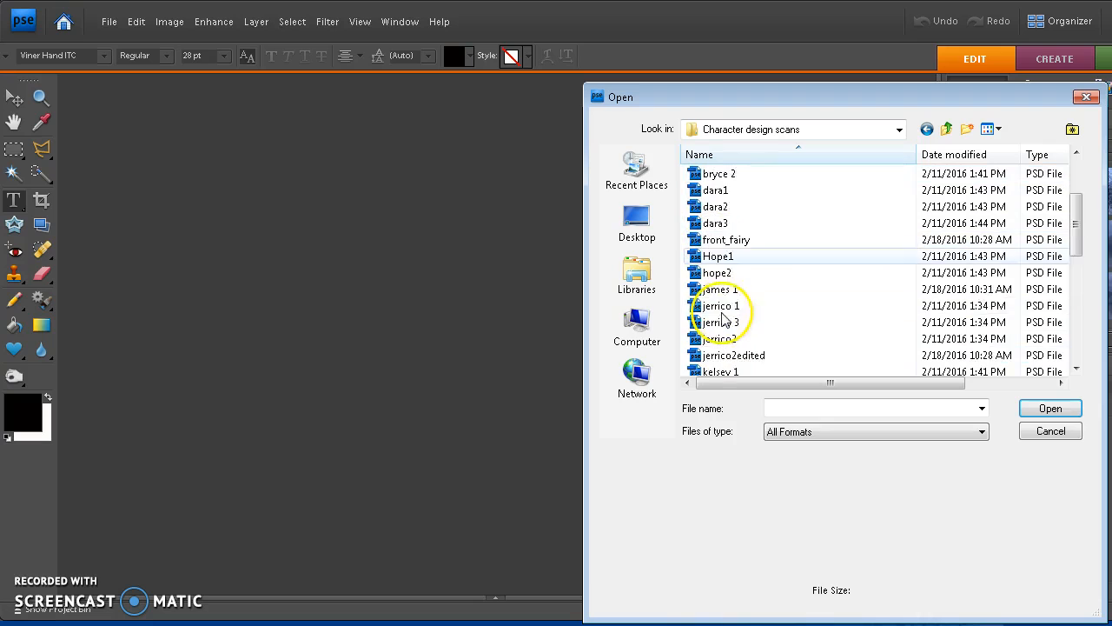
pyautogui.scroll(-2, 723, 323)
pyautogui.scroll(6, 723, 322)
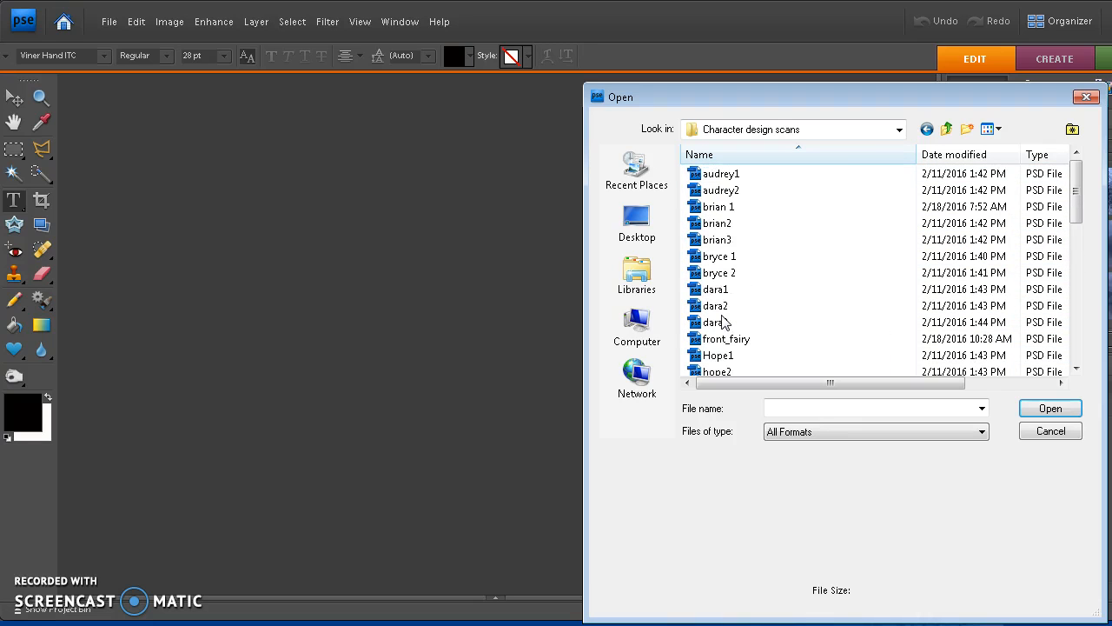
pyautogui.click(233, 547)
pyautogui.click(742, 278)
pyautogui.scroll(-1, 743, 282)
pyautogui.scroll(-2, 741, 282)
pyautogui.scroll(-1, 739, 280)
pyautogui.click(699, 285)
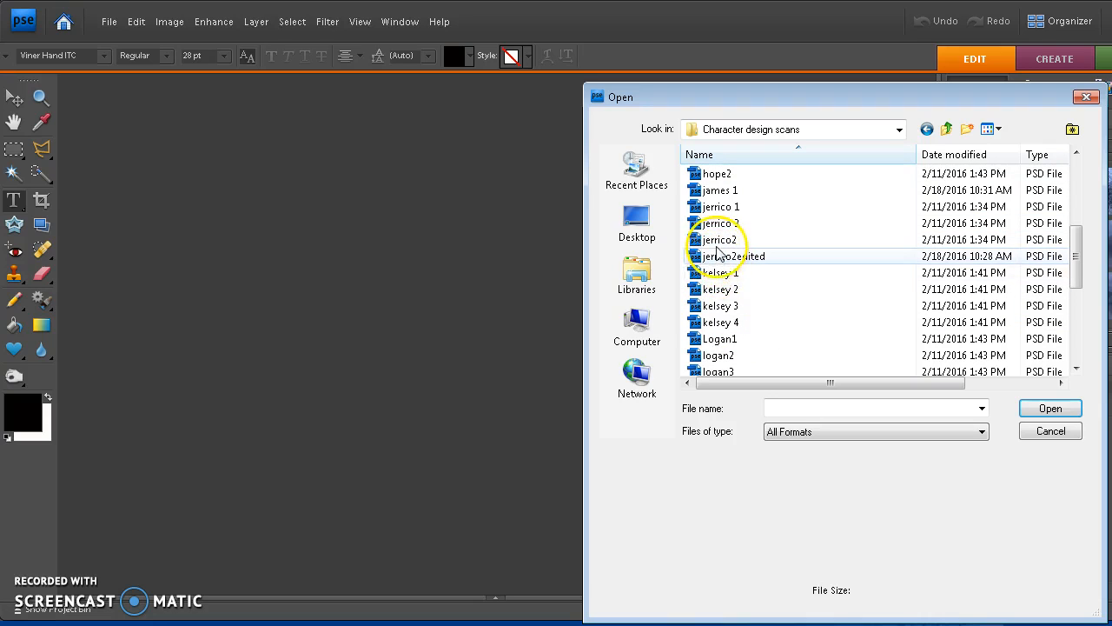
pyautogui.click(717, 247)
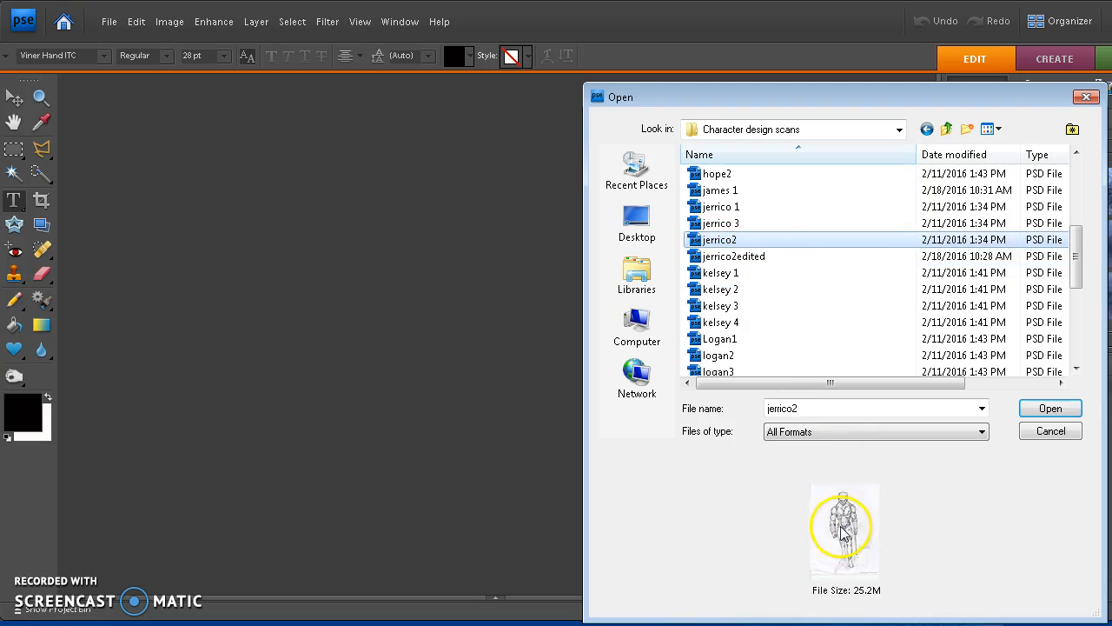
pyautogui.doubleClick(720, 241)
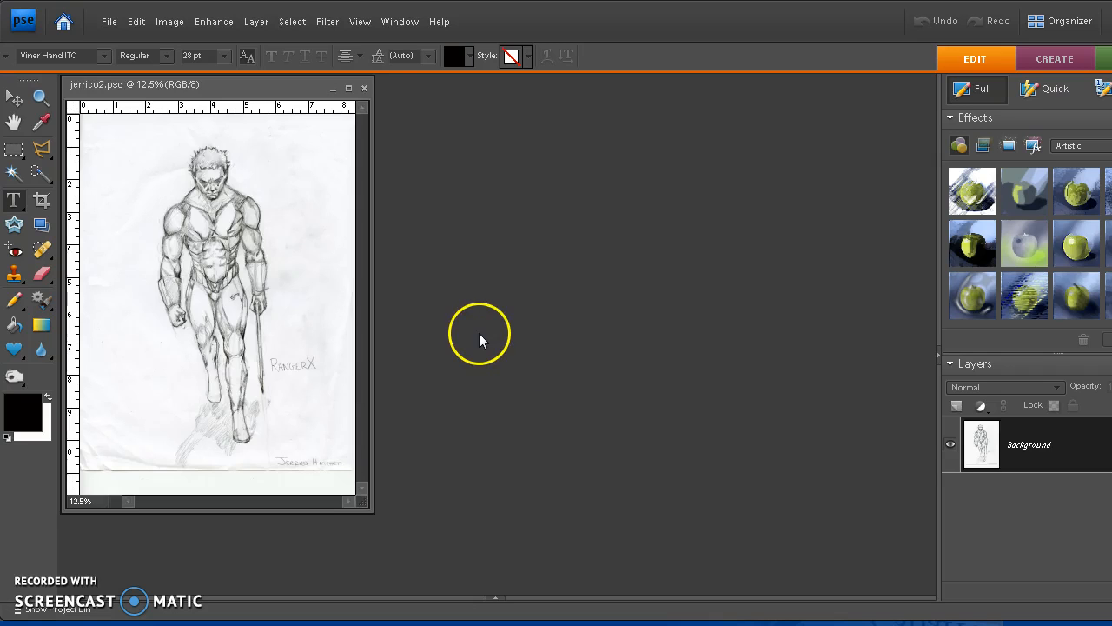
pyautogui.moveTo(209, 97); pyautogui.dragTo(485, 119)
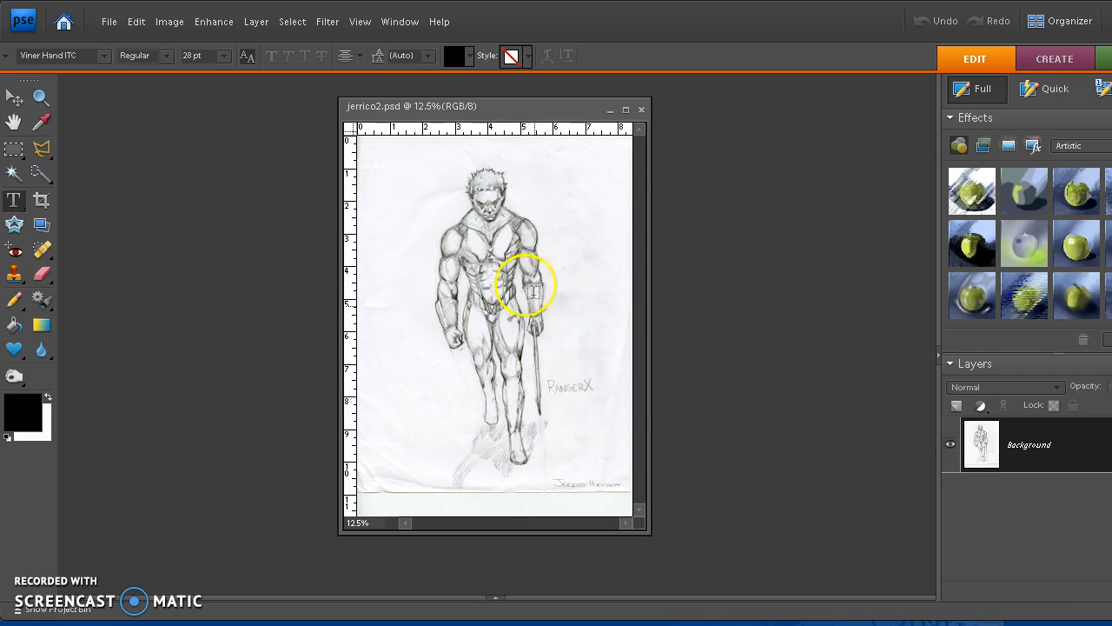
# - Create a blank file from the U.S. Paper preset: Letter, 8.5 × 11 inches, 300 pixels/inch, RGB Color, white background
pyautogui.click(103, 23)
pyautogui.click(117, 41)
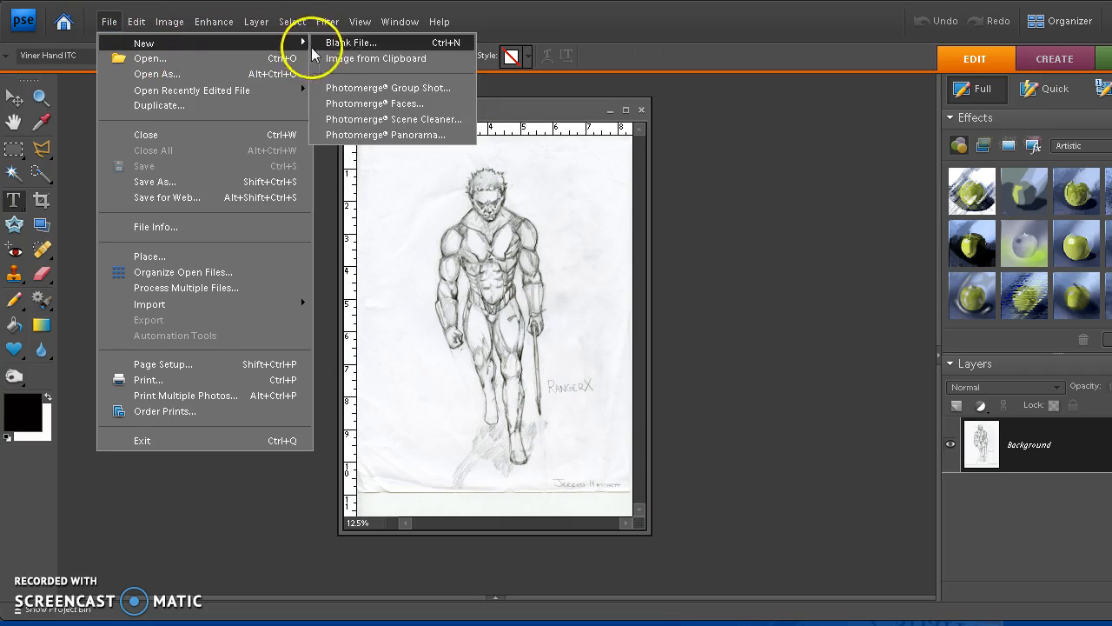
pyautogui.click(332, 45)
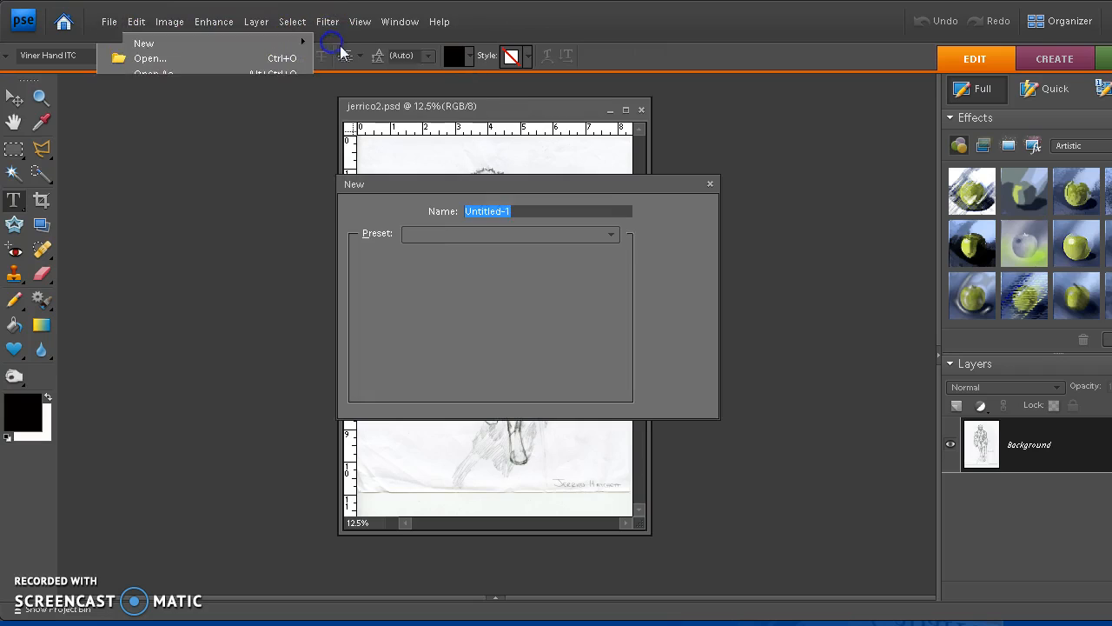
pyautogui.click(546, 240)
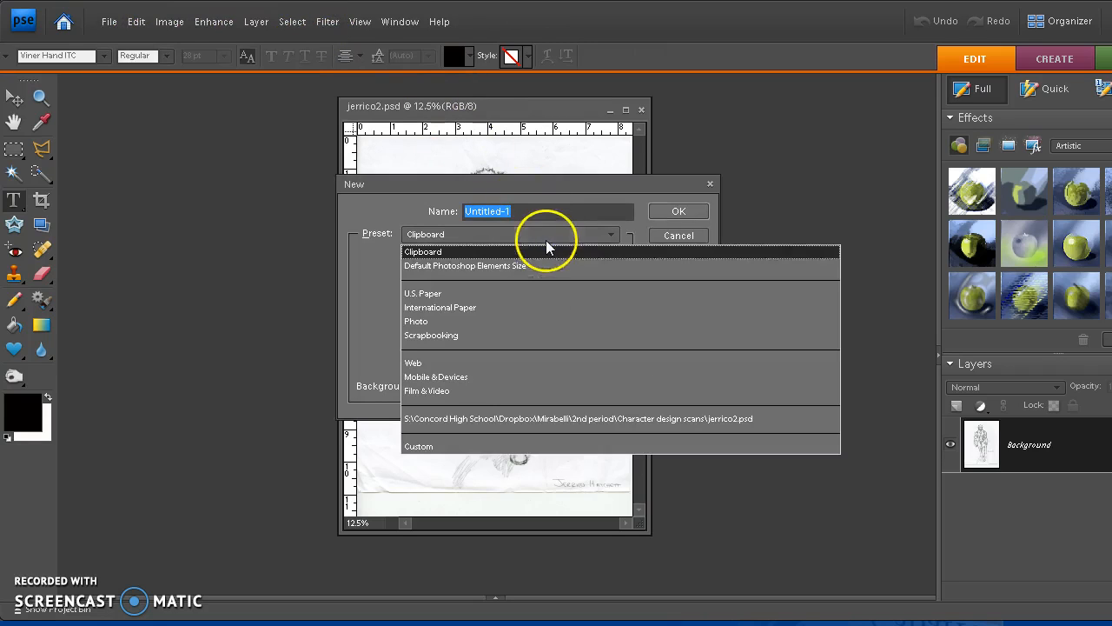
pyautogui.click(519, 298)
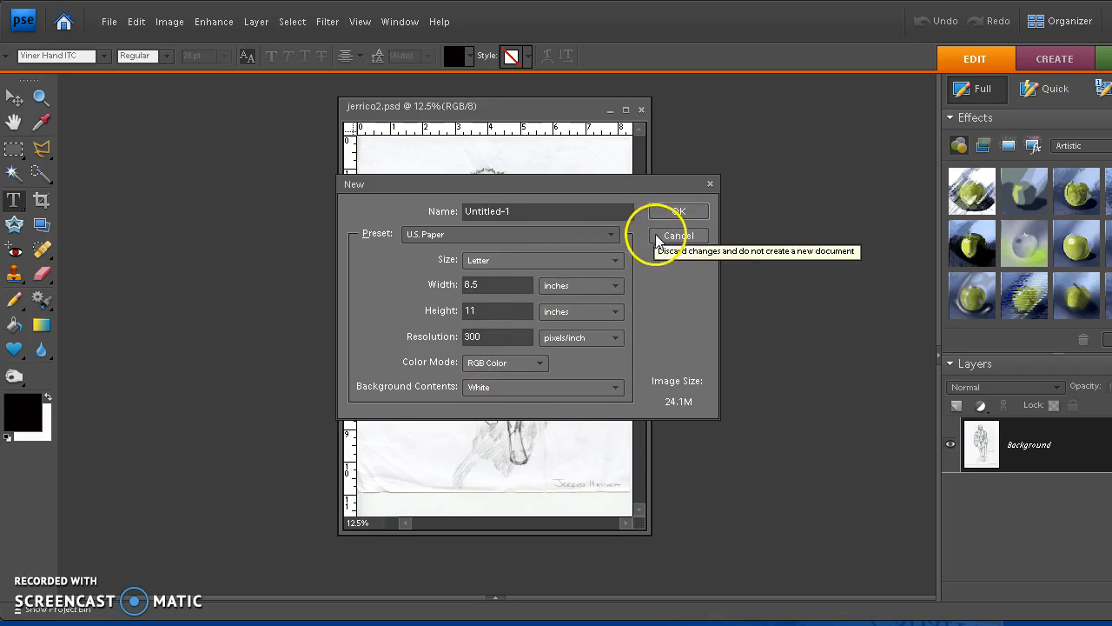
pyautogui.click(677, 212)
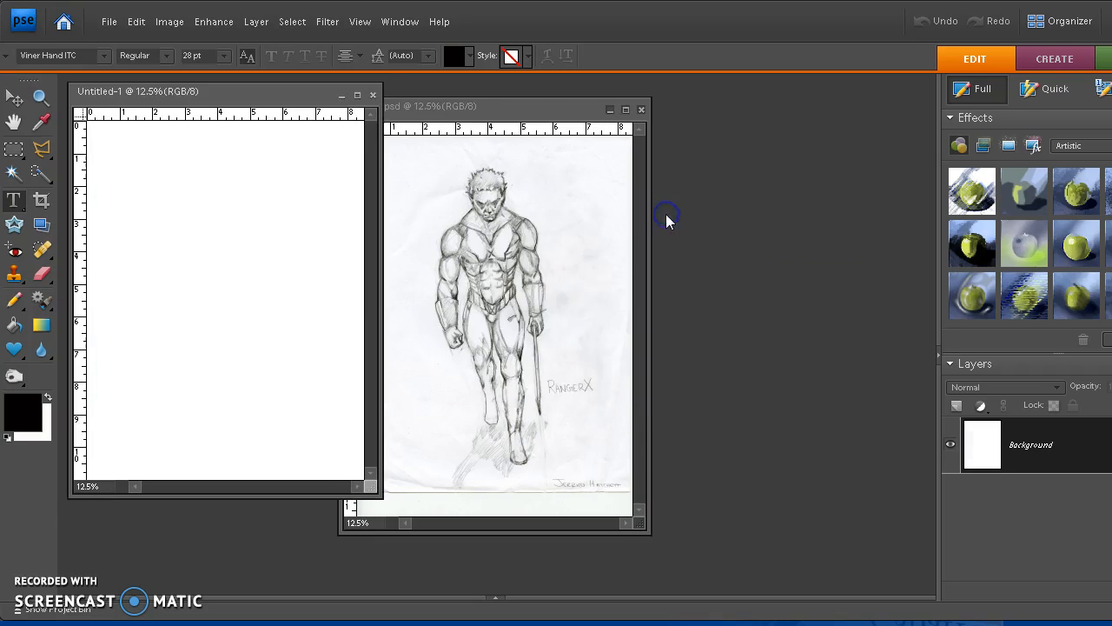
# - Copy a rectangular selection around the full figure in jerrico2.psd and paste it into the blank Untitled-1 document
pyautogui.click(511, 106)
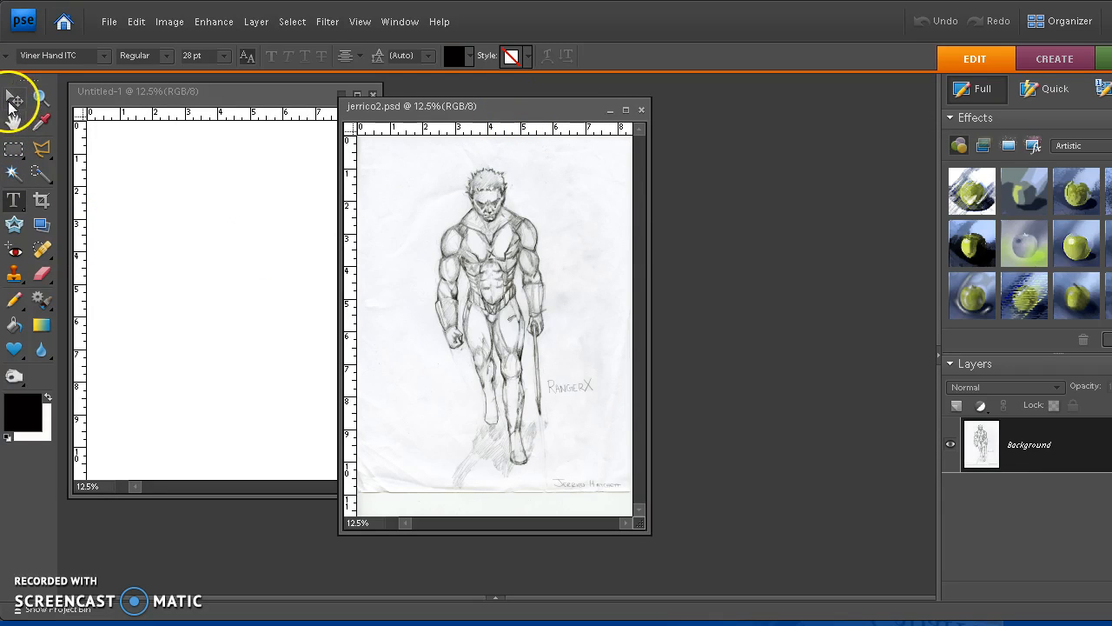
pyautogui.click(14, 149)
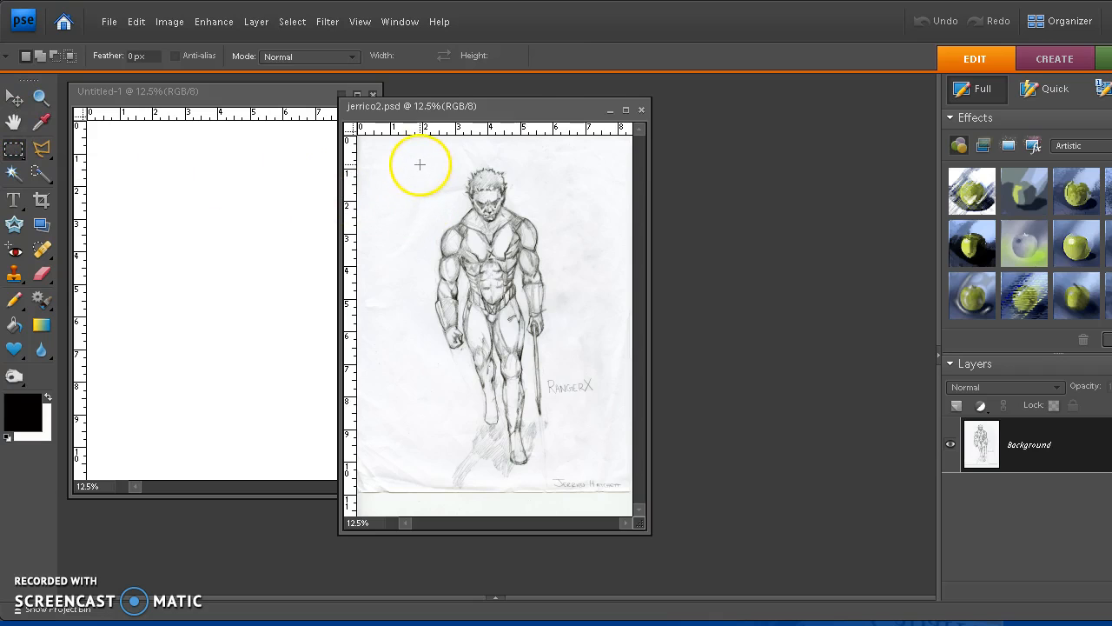
pyautogui.moveTo(458, 383)
pyautogui.mouseDown()
pyautogui.moveTo(530, 479)
pyautogui.moveTo(570, 479)
pyautogui.mouseUp()
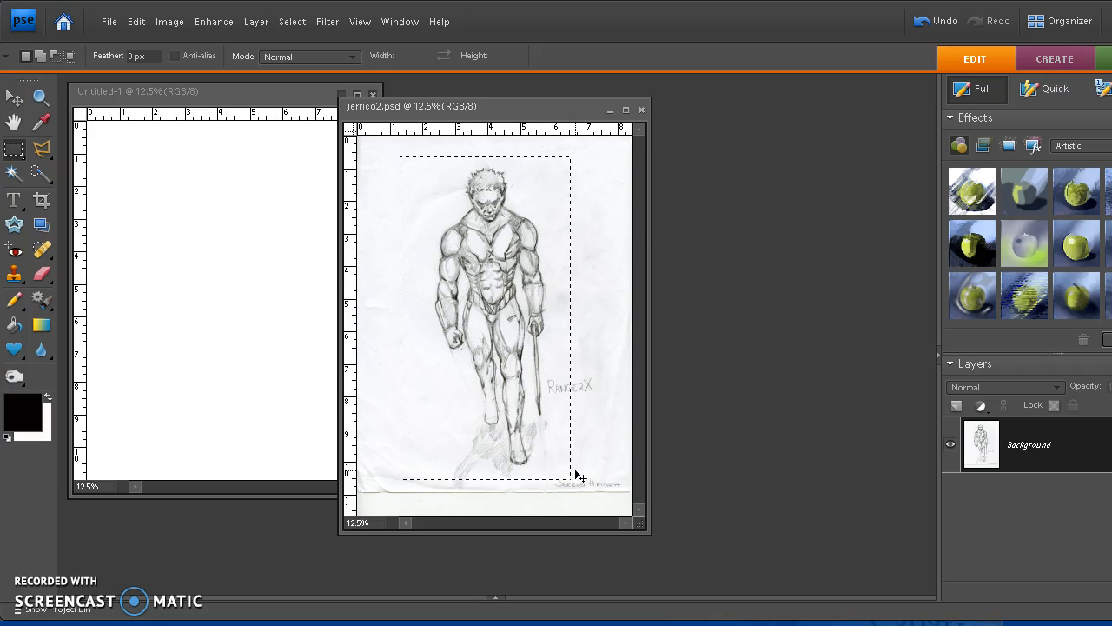
pyautogui.click(296, 95)
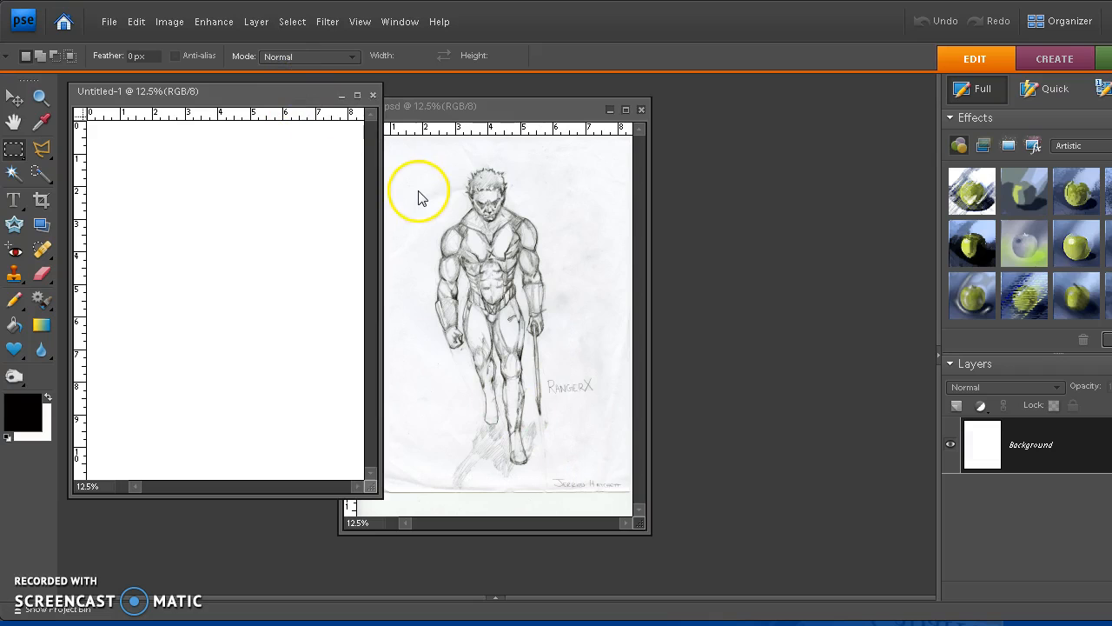
pyautogui.hotkey('ctrl', 'v')
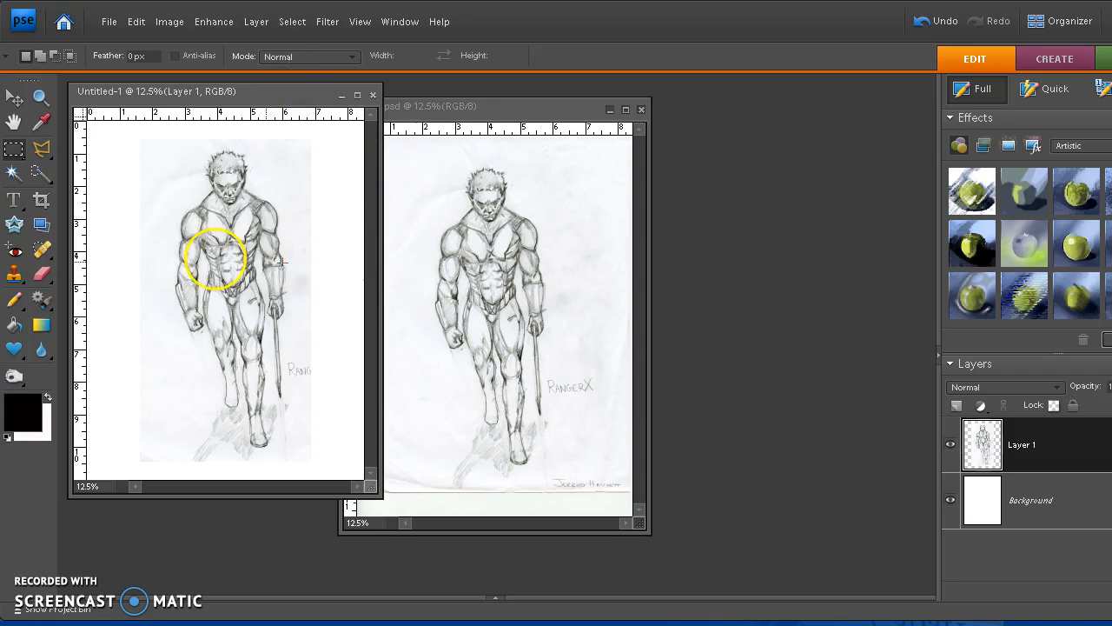
# - Scale the pasted figure proportionally to about 77.7% and place it in the lower-left corner of the page
pyautogui.click(14, 97)
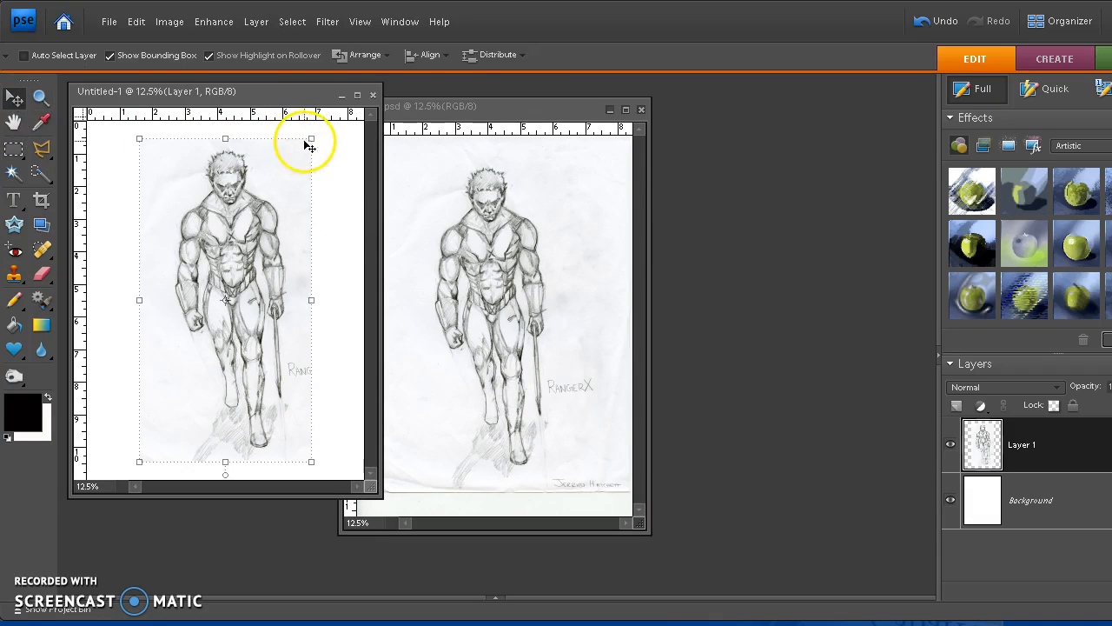
pyautogui.moveTo(311, 137)
pyautogui.mouseDown()
pyautogui.moveTo(252, 196)
pyautogui.moveTo(265, 213)
pyautogui.mouseUp()
pyautogui.moveTo(237, 253); pyautogui.dragTo(186, 258)
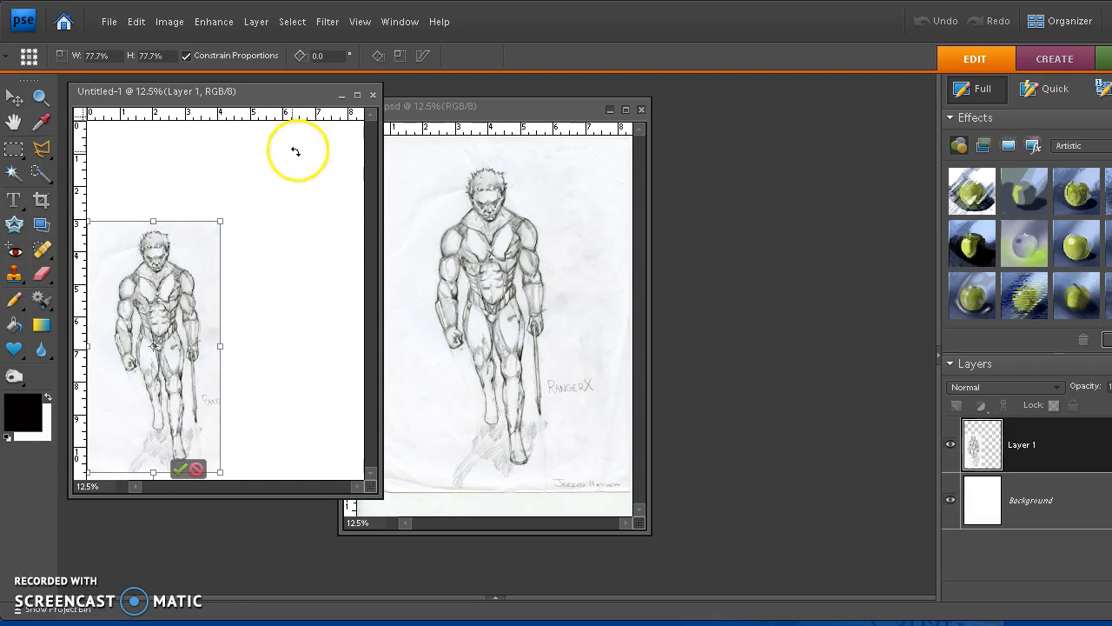
pyautogui.click(180, 472)
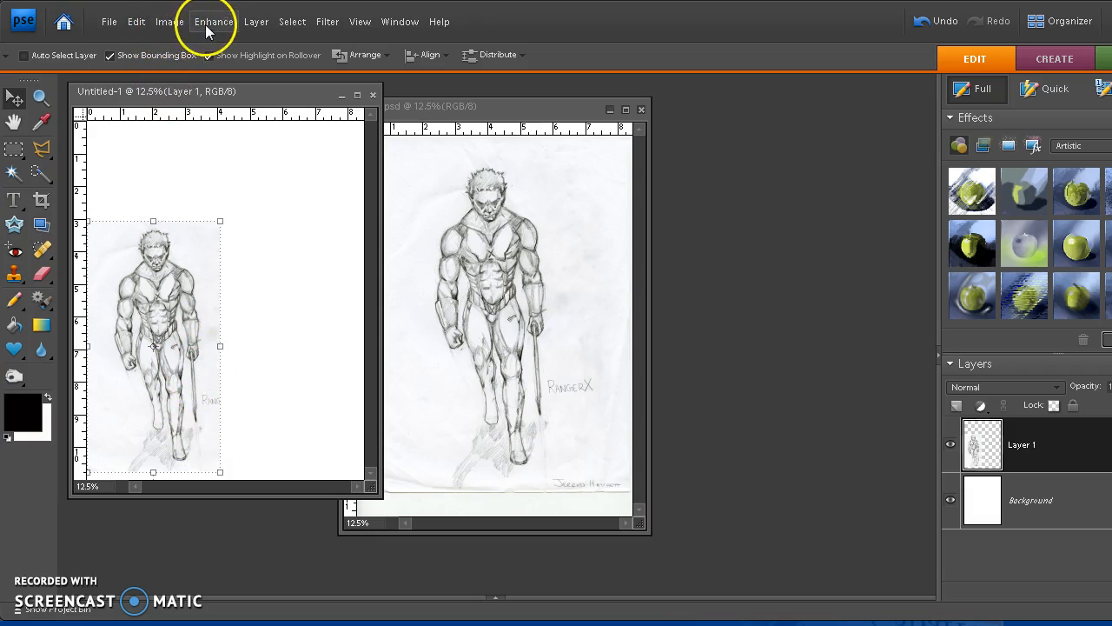
# - Enlarge the Untitled-1 window and examine the drawing's head and torso at 50% magnification
pyautogui.press('z')
pyautogui.click(133, 355)
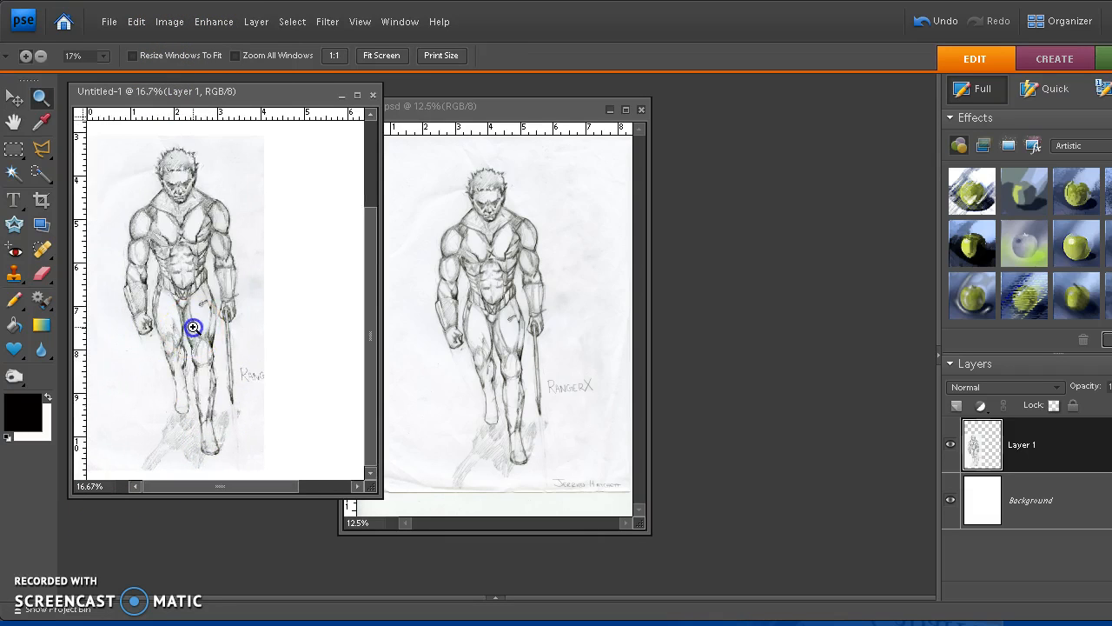
pyautogui.click(192, 326)
pyautogui.moveTo(386, 492); pyautogui.dragTo(933, 568)
pyautogui.click(383, 276)
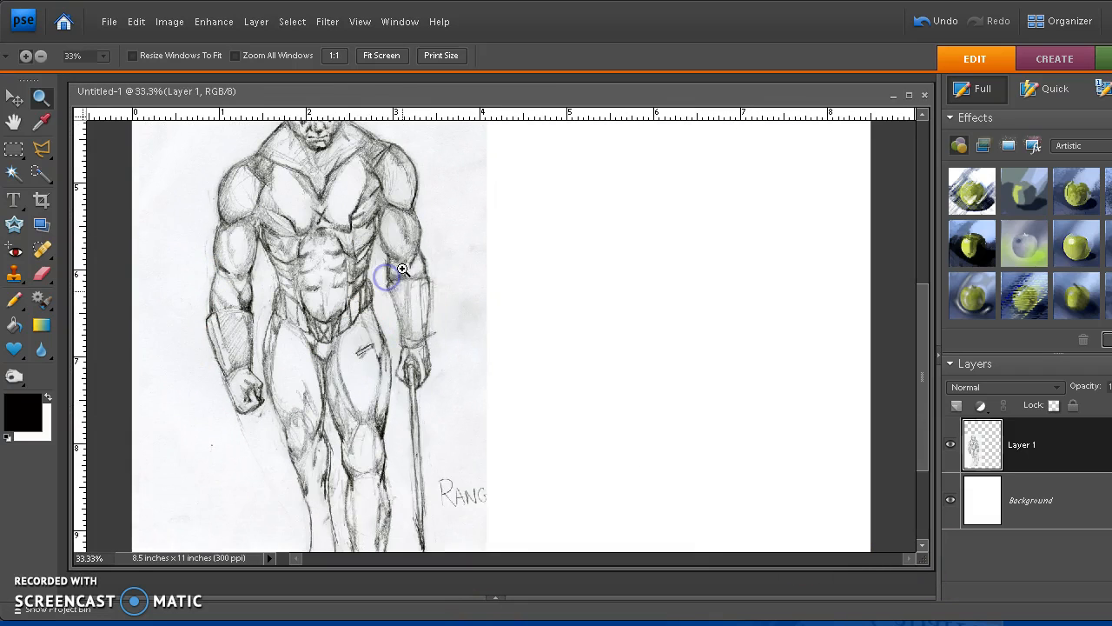
pyautogui.scroll(3, 412, 328)
pyautogui.click(385, 330)
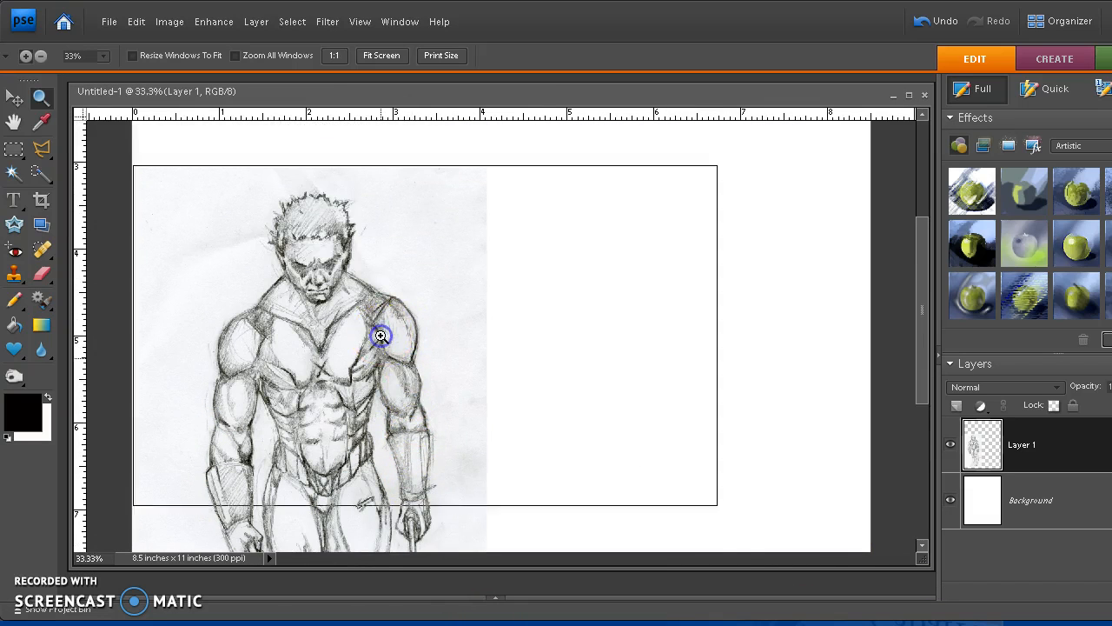
pyautogui.scroll(-1, 380, 336)
pyautogui.scroll(1, 380, 336)
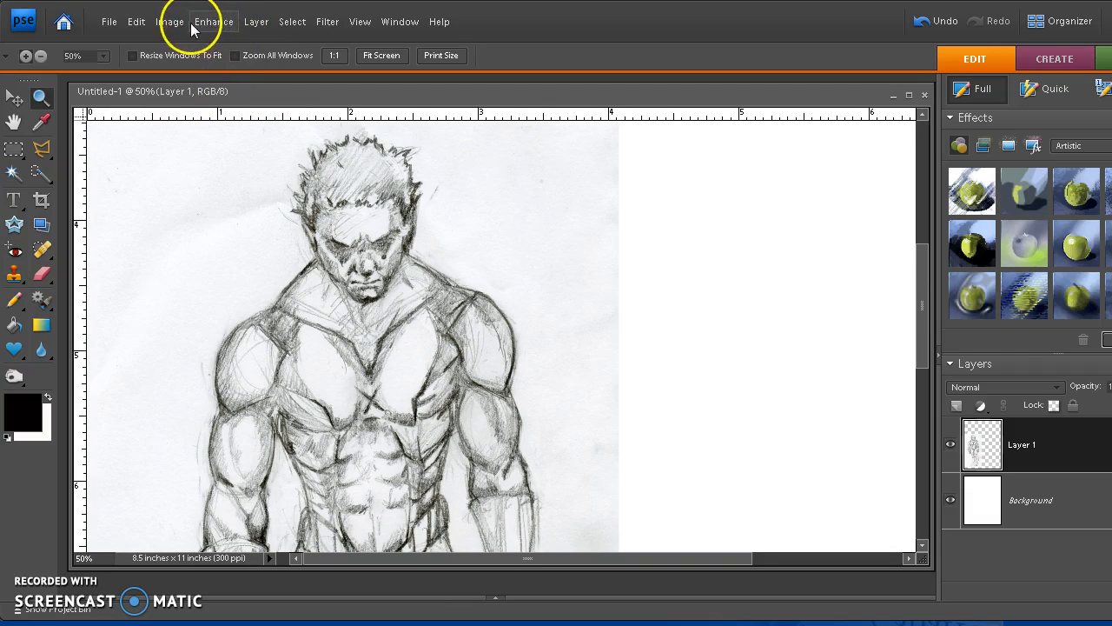
# - Apply Levels to the drawing layer with RGB input levels of 12 black, 0.70 midtone and 238 white
pyautogui.click(224, 26)
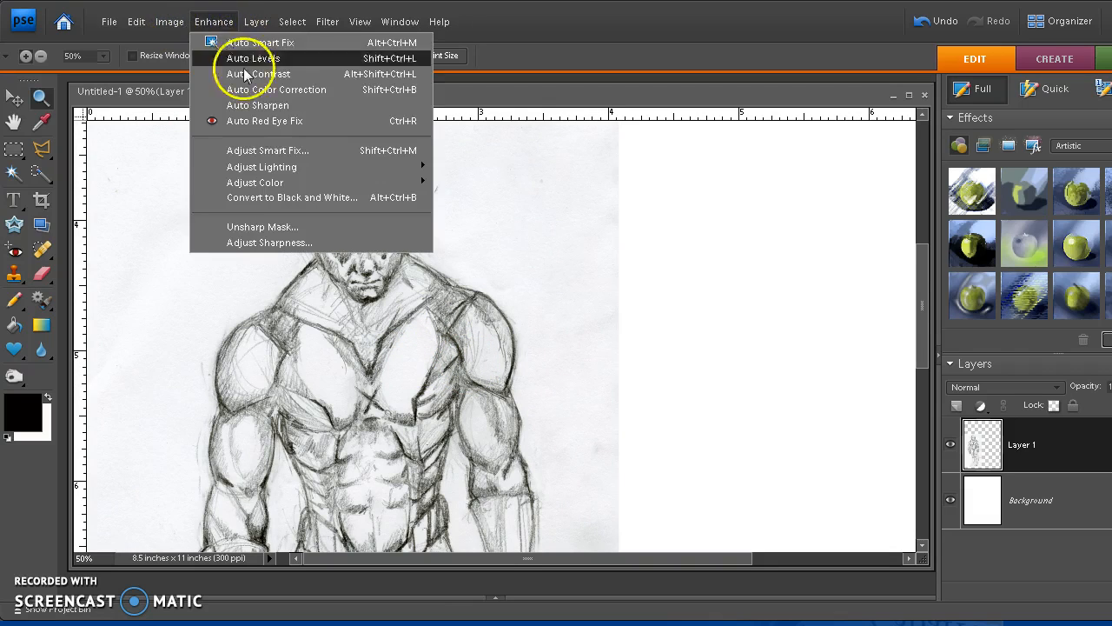
pyautogui.moveTo(274, 169)
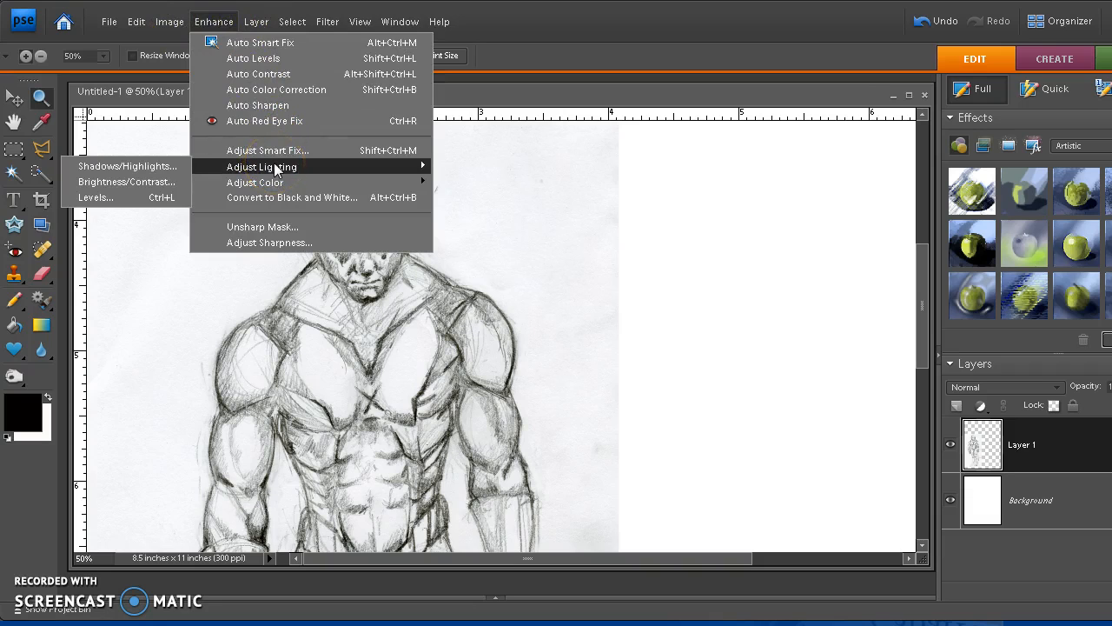
pyautogui.click(153, 198)
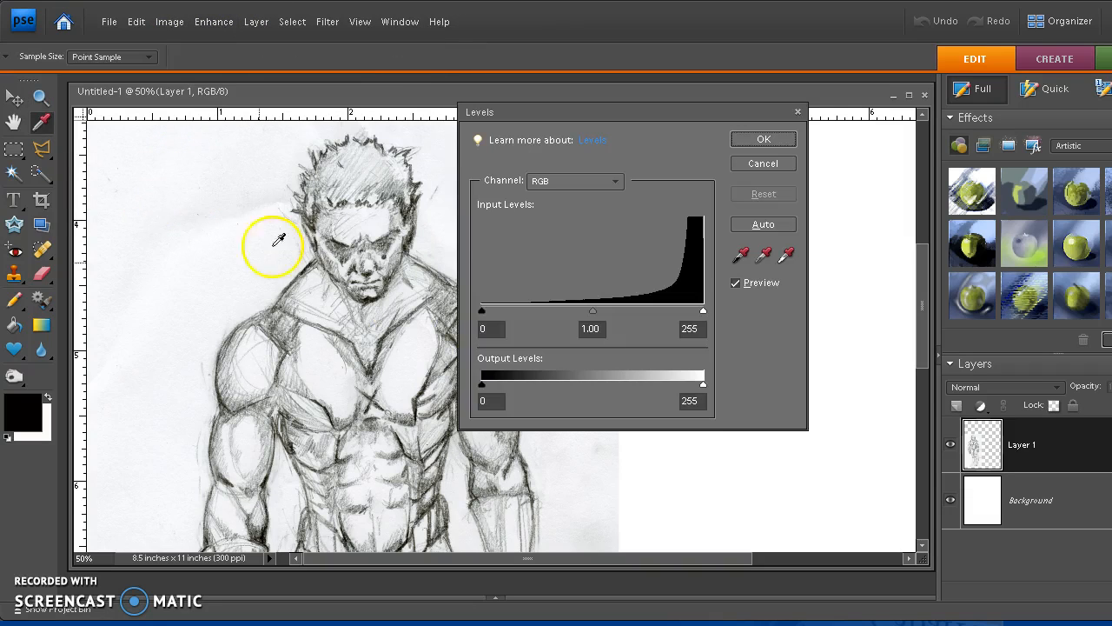
pyautogui.moveTo(592, 319); pyautogui.dragTo(607, 320)
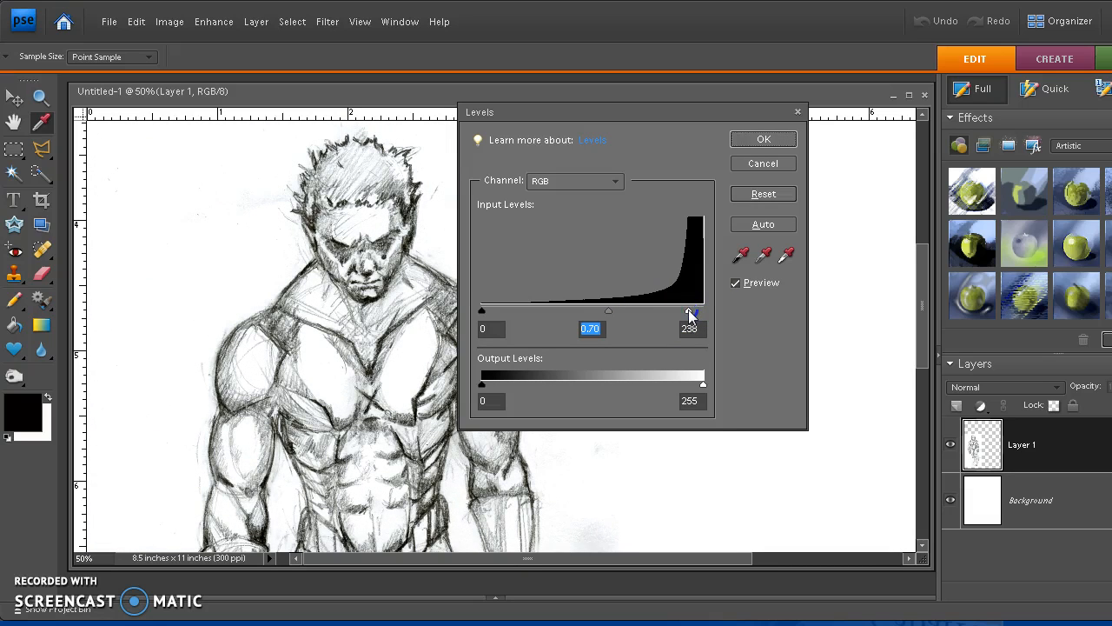
pyautogui.click(482, 313)
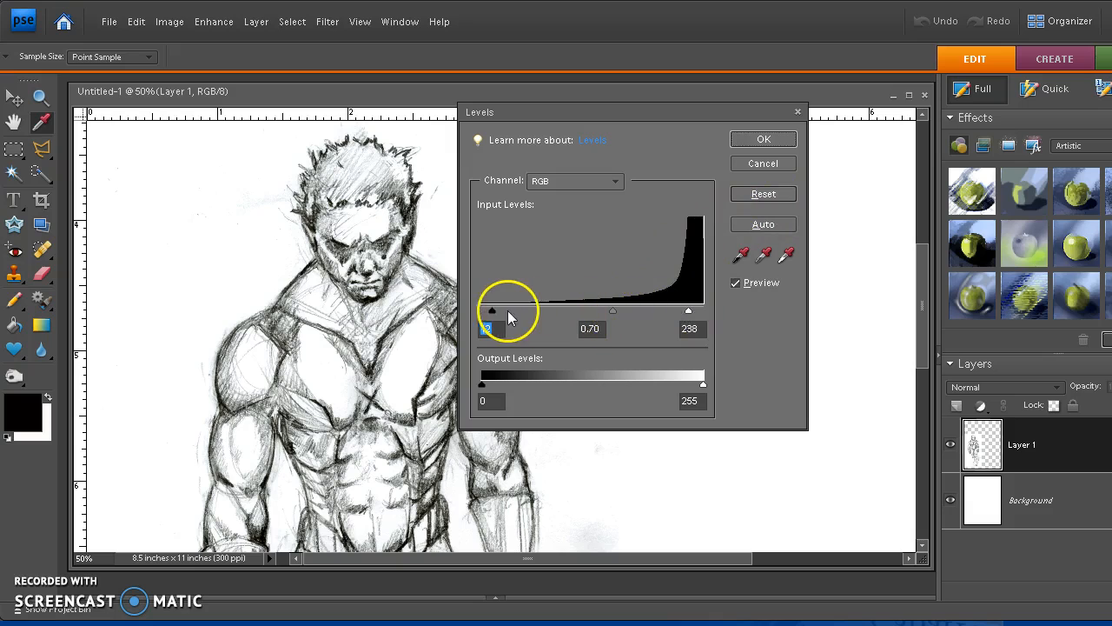
pyautogui.click(760, 140)
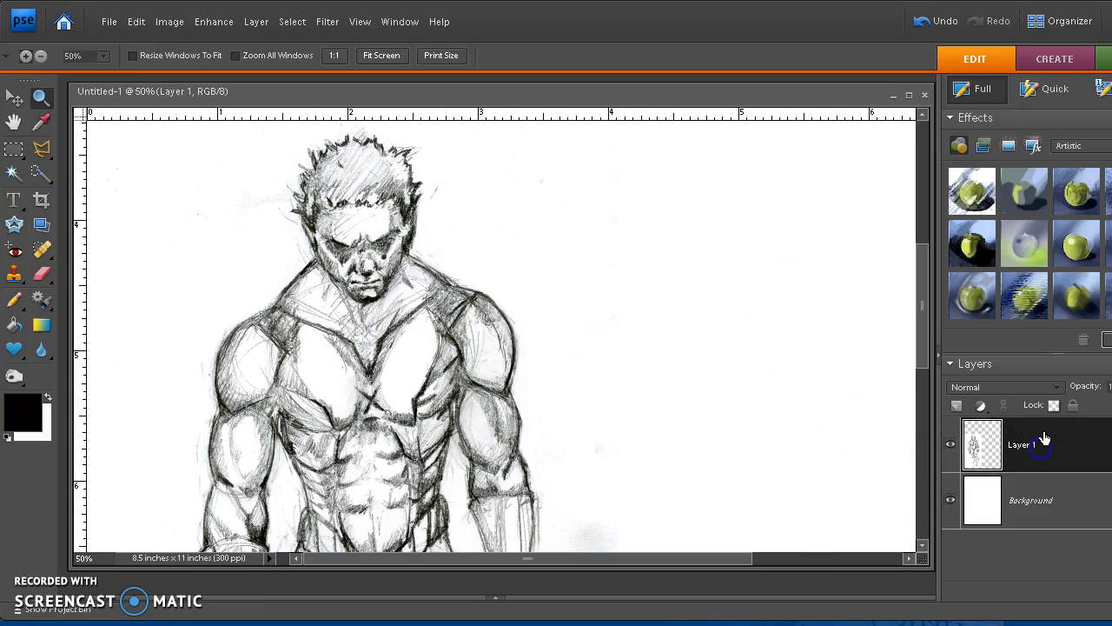
# - Add three blank layers between the Background and the Layer 1 drawing
pyautogui.click(1049, 500)
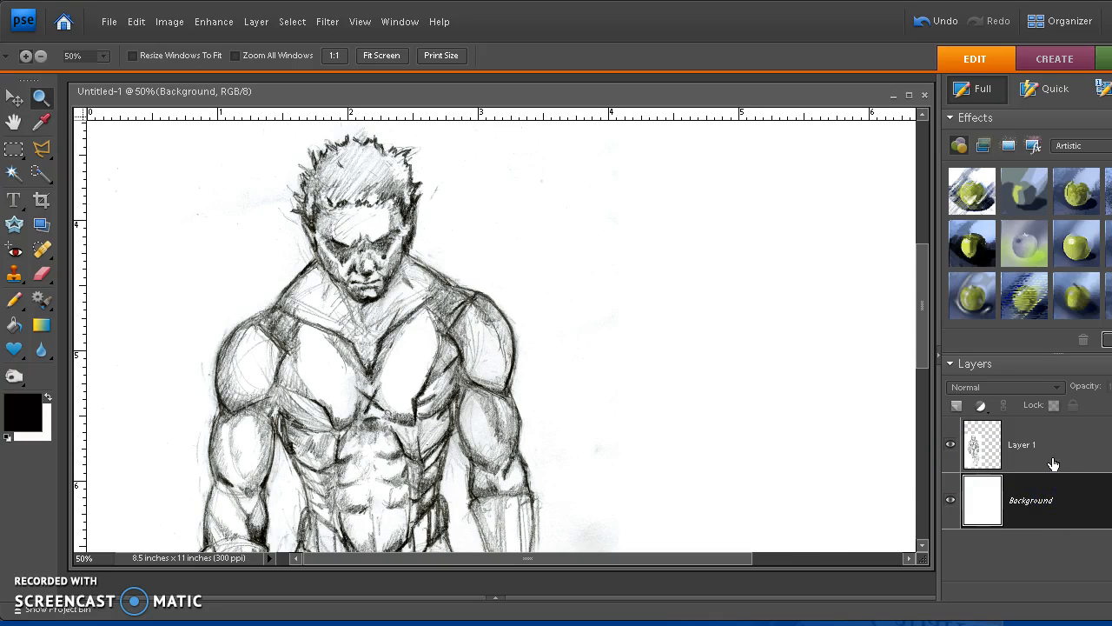
pyautogui.click(1053, 461)
pyautogui.click(1047, 495)
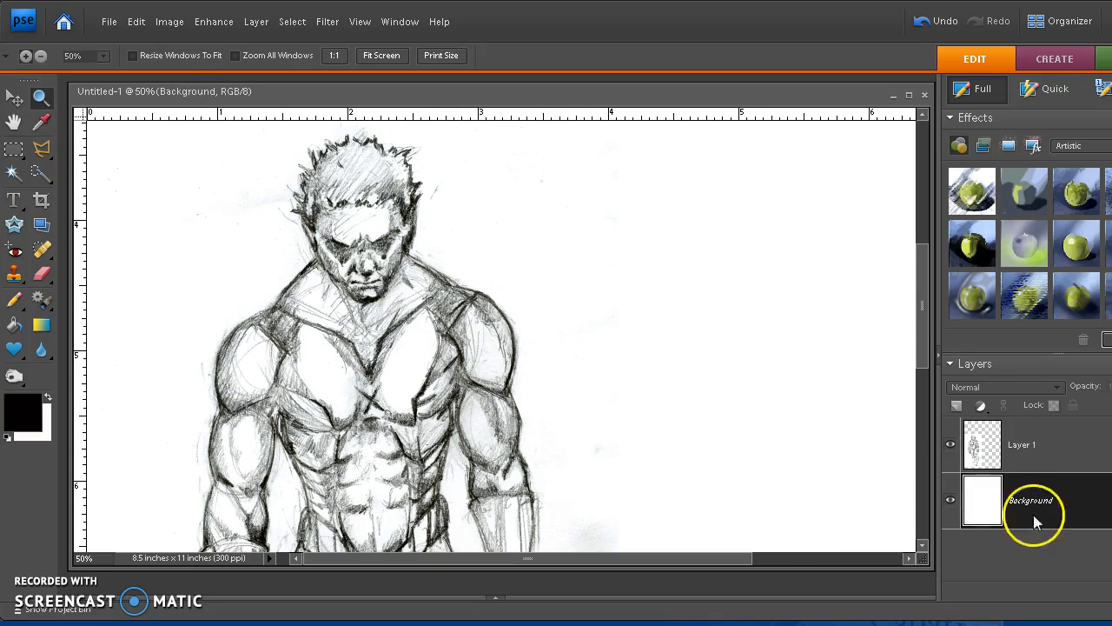
pyautogui.click(956, 406)
pyautogui.click(956, 406)
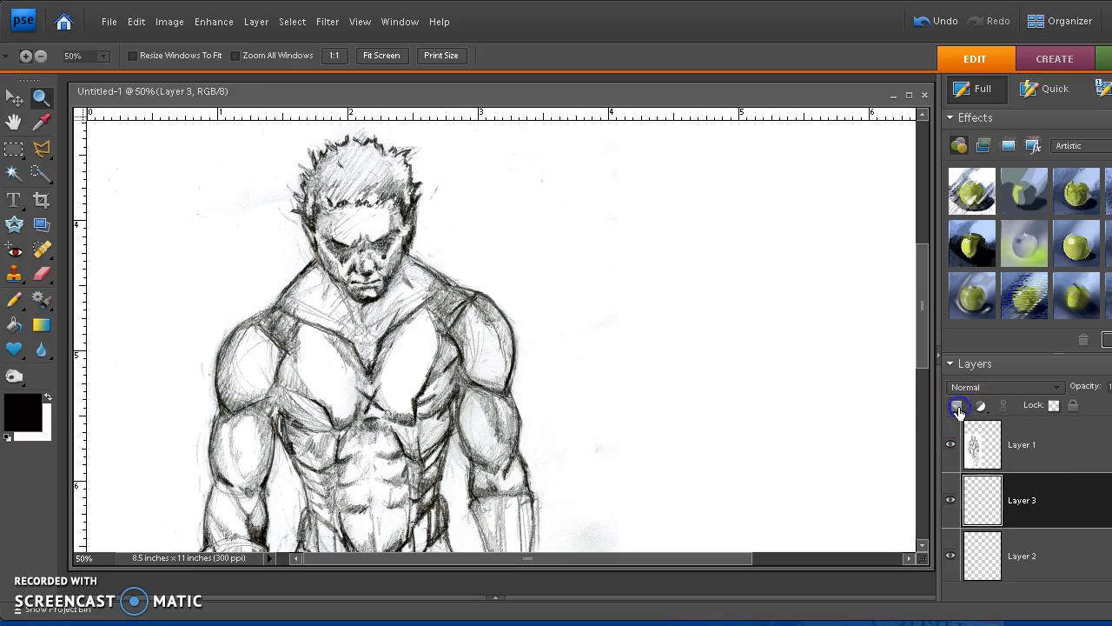
# - Rename the blank layer directly above the Background as Flat color and the one above it as shadows
pyautogui.scroll(-1, 1043, 513)
pyautogui.click(1030, 502)
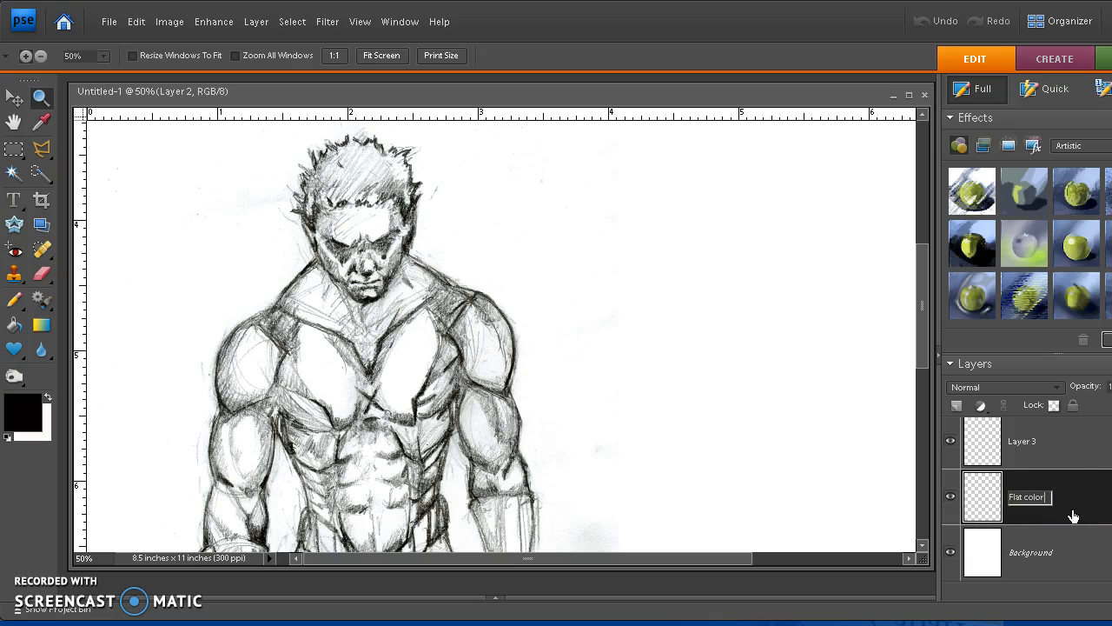
pyautogui.click(1037, 458)
pyautogui.rightClick(1034, 455)
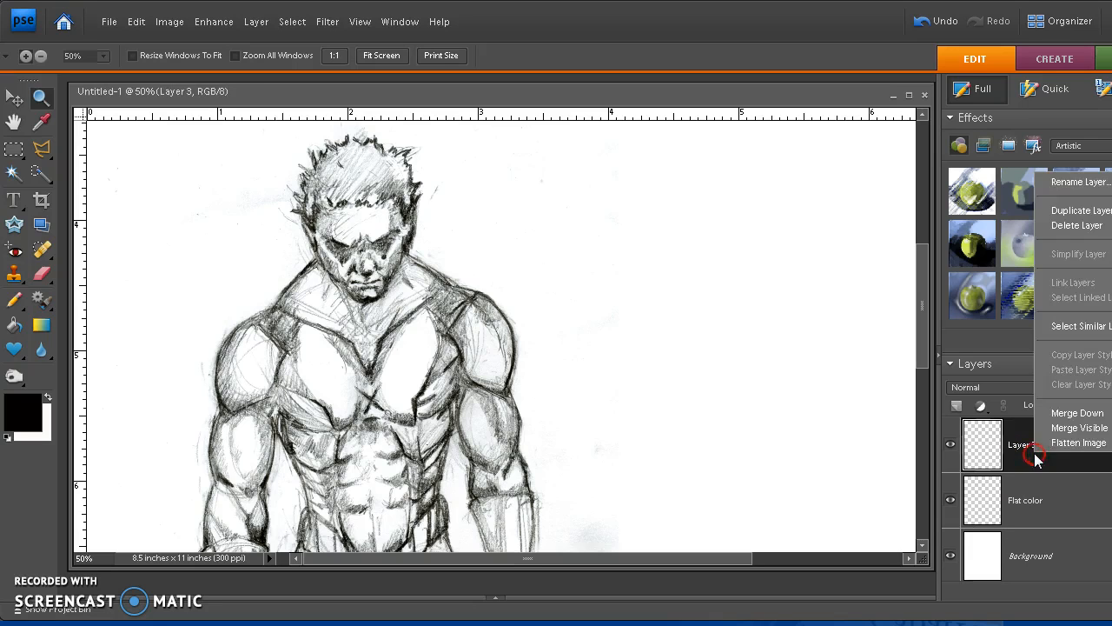
pyautogui.click(1069, 182)
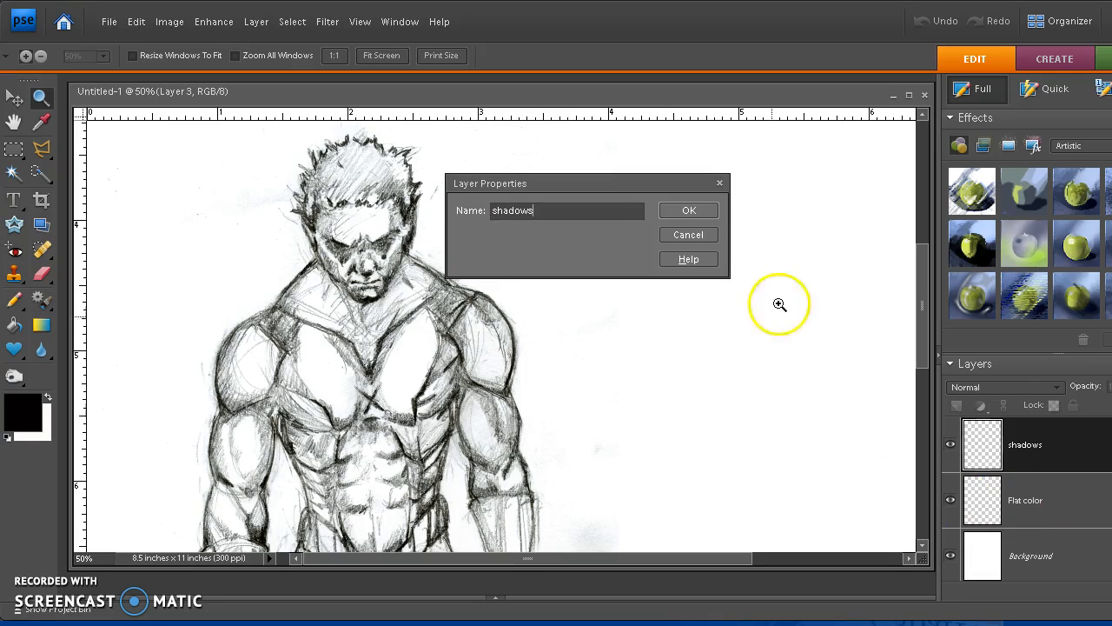
pyautogui.click(691, 212)
# - Rename Layer 4, the blank layer just below the drawing, as highlights
pyautogui.scroll(2, 967, 479)
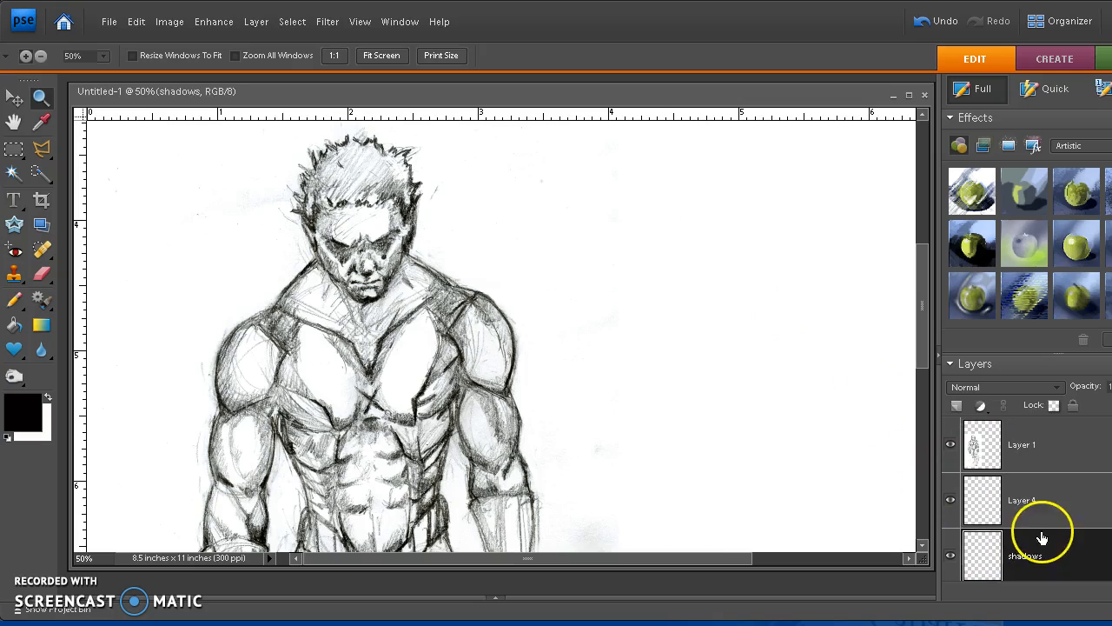
pyautogui.click(1030, 502)
pyautogui.rightClick(1019, 513)
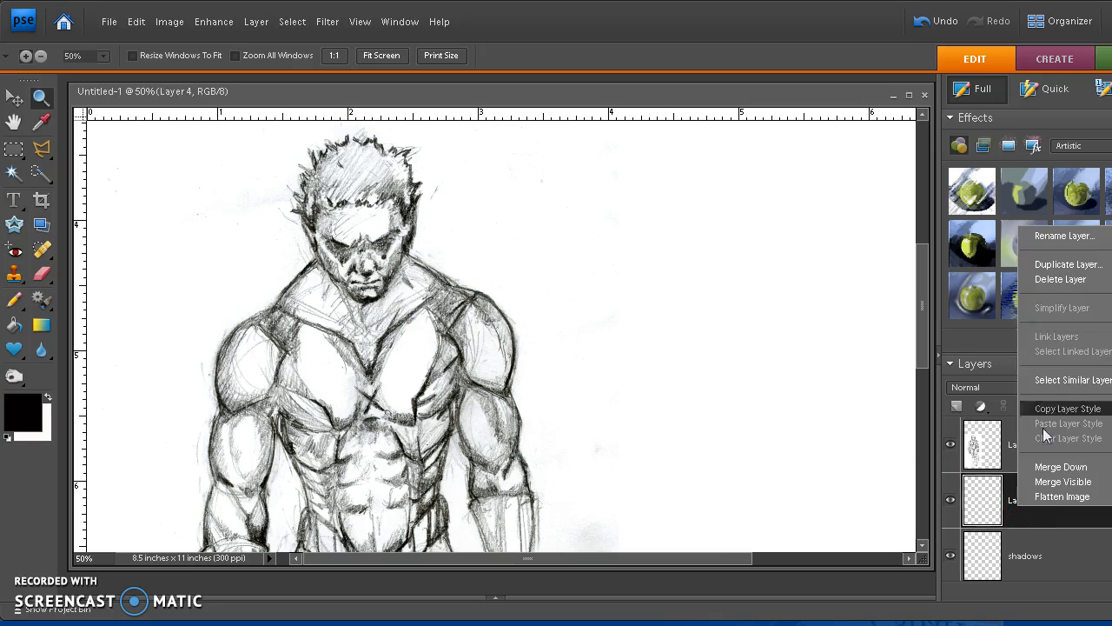
pyautogui.click(1065, 240)
pyautogui.write('highlights')
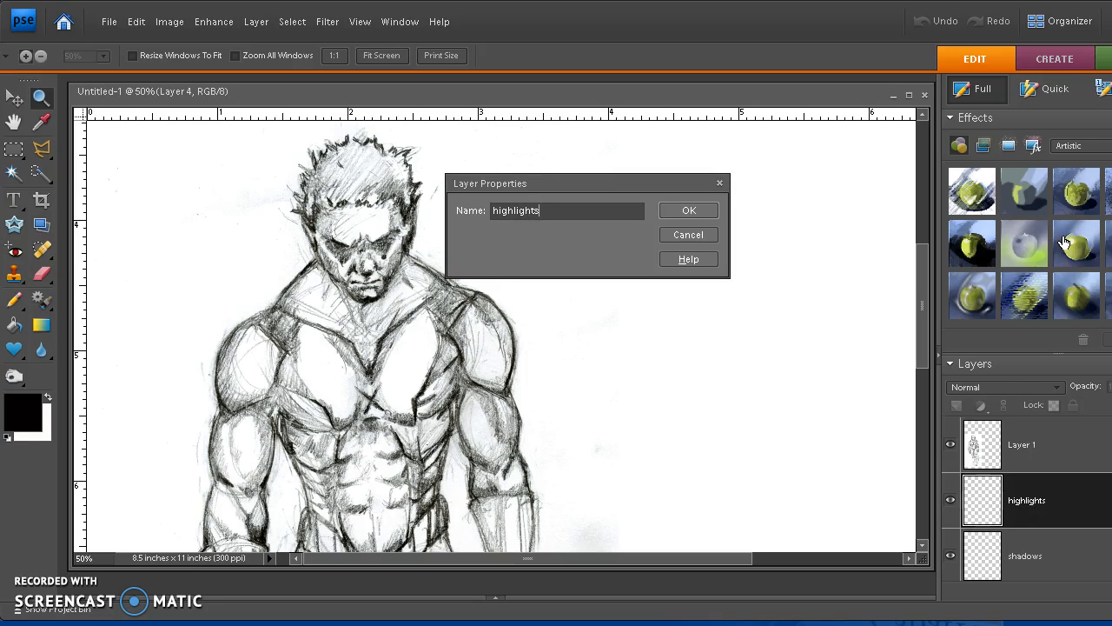
pyautogui.click(698, 210)
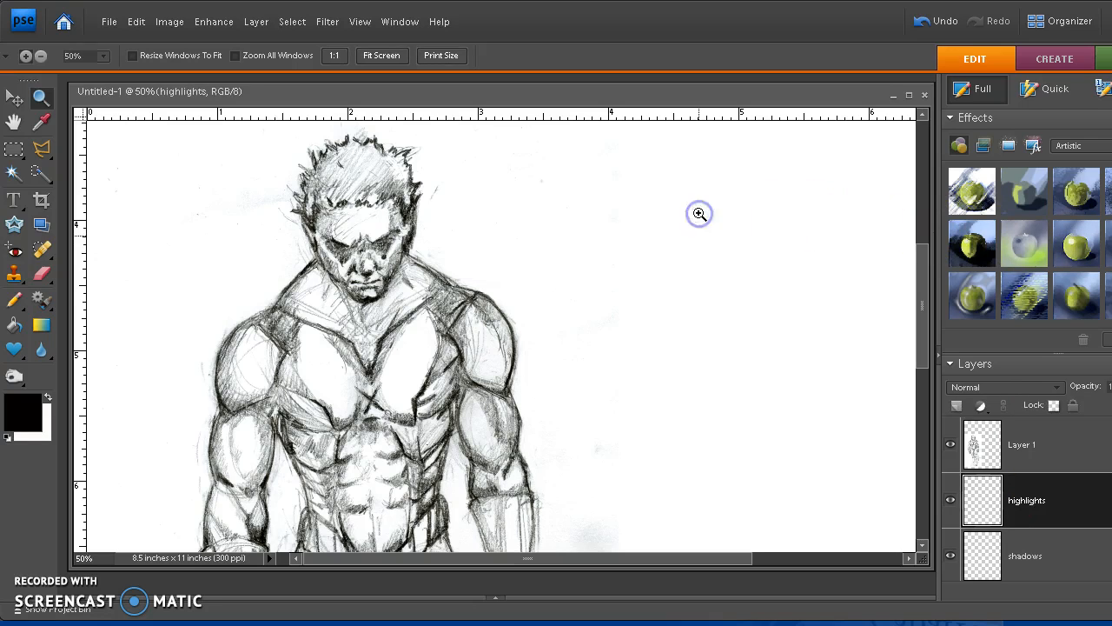
# - Review the stacking order of the drawing, highlights, shadows and Flat color layers
pyautogui.click(1045, 460)
pyautogui.click(1040, 496)
pyautogui.scroll(-1, 1041, 543)
pyautogui.click(1039, 504)
pyautogui.click(1040, 447)
pyautogui.click(1052, 513)
pyautogui.click(1047, 449)
pyautogui.click(1052, 480)
pyautogui.click(1048, 440)
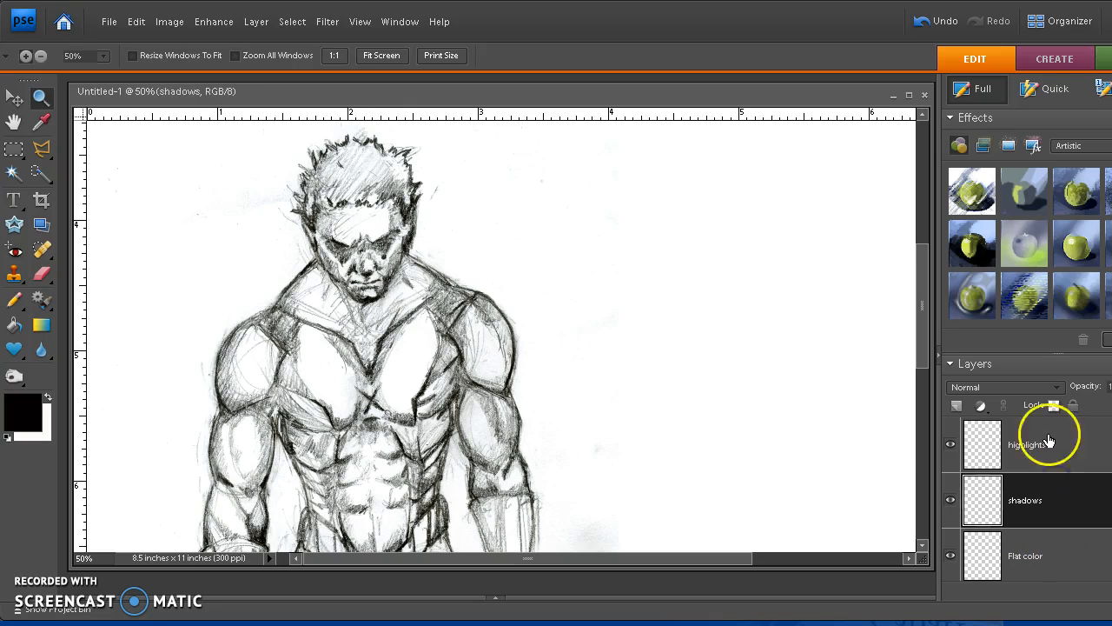
pyautogui.click(1049, 499)
pyautogui.scroll(-1, 1048, 526)
pyautogui.click(1048, 513)
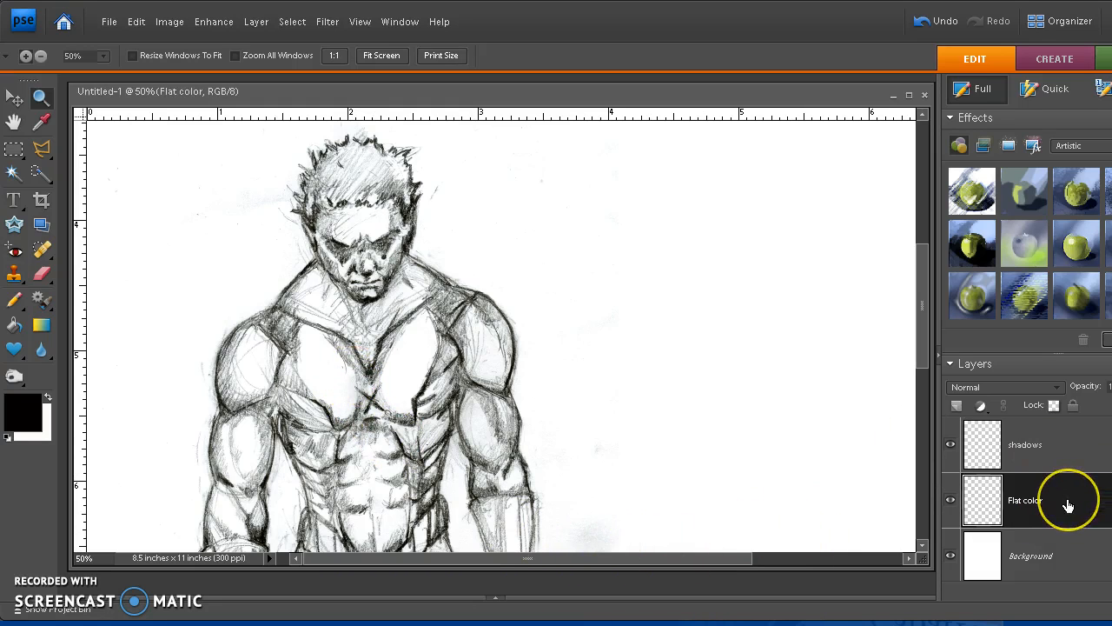
# - Rename the Layer 1 drawing layer as transparency
pyautogui.scroll(2, 1068, 504)
pyautogui.click(1048, 454)
pyautogui.rightClick(1048, 453)
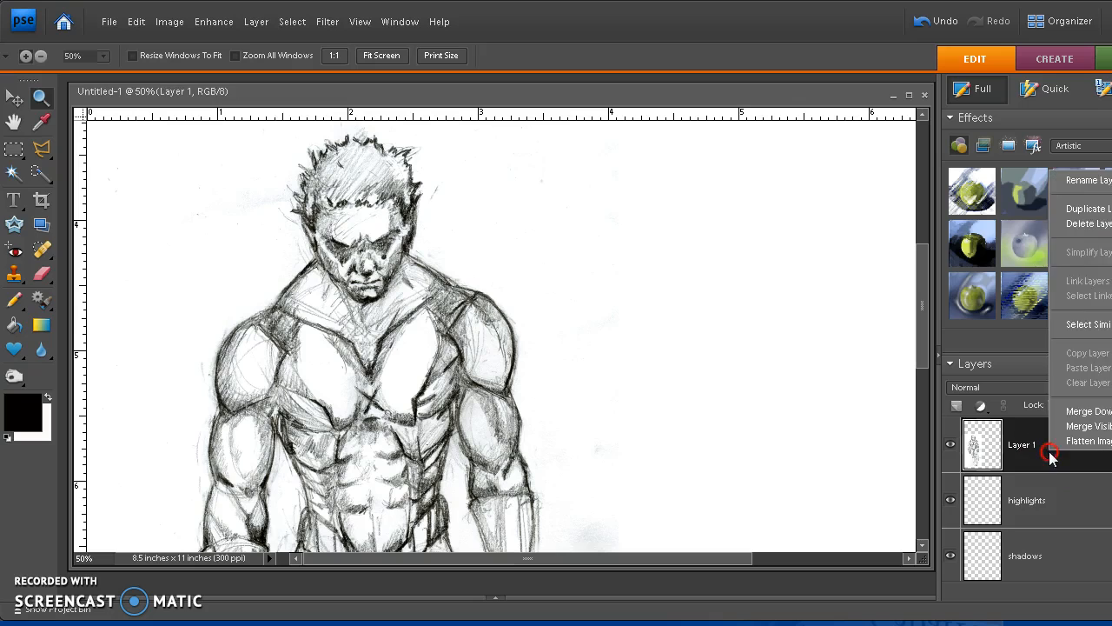
pyautogui.click(1082, 185)
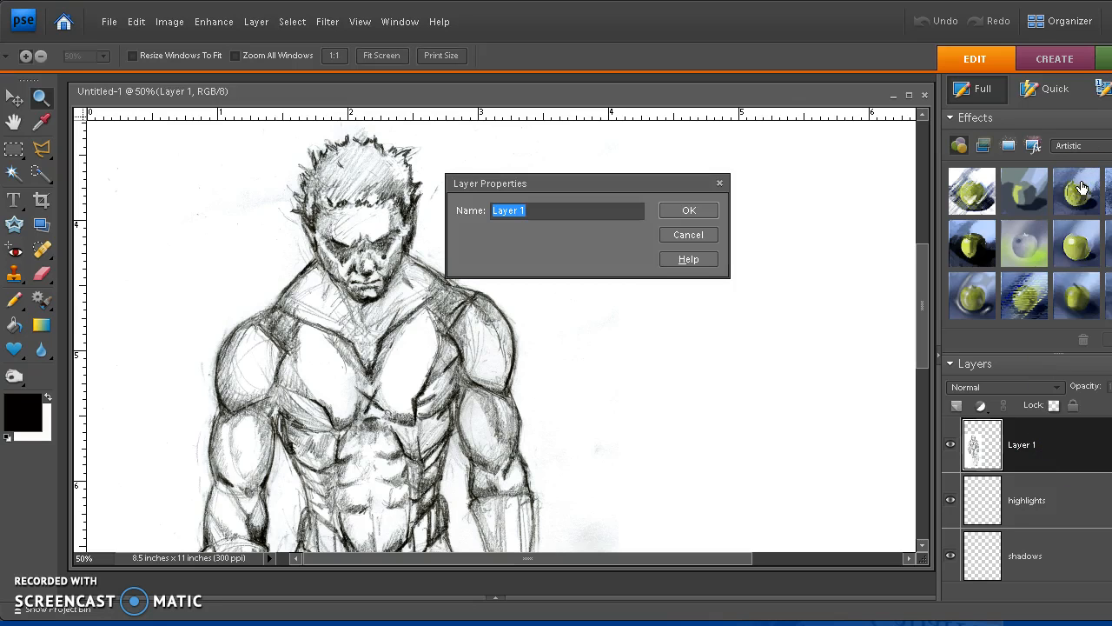
pyautogui.write('transparency')
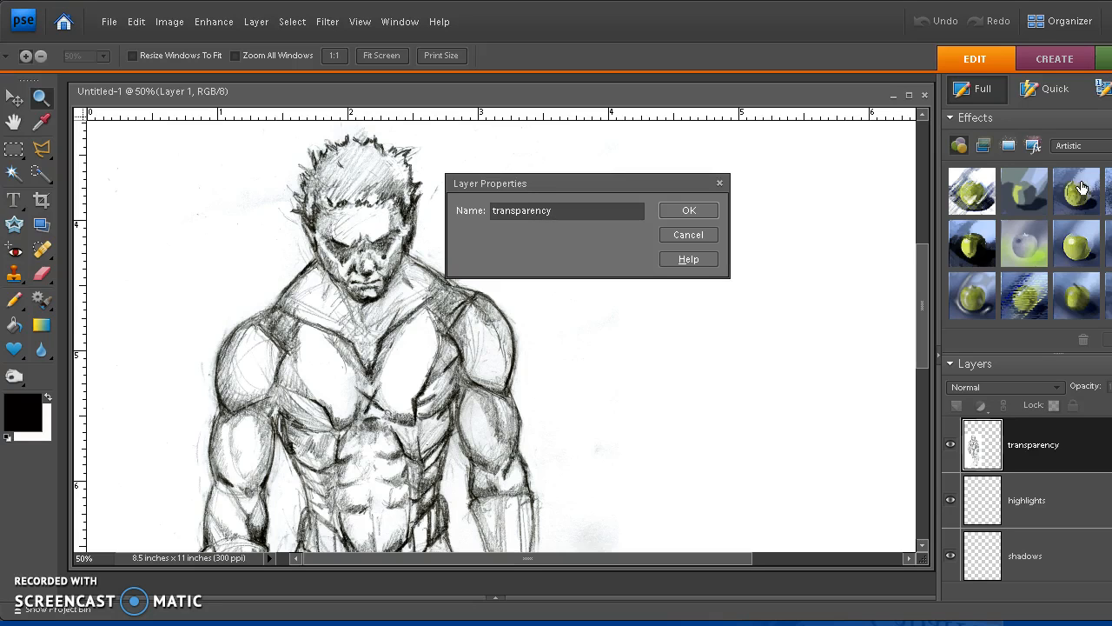
pyautogui.click(706, 212)
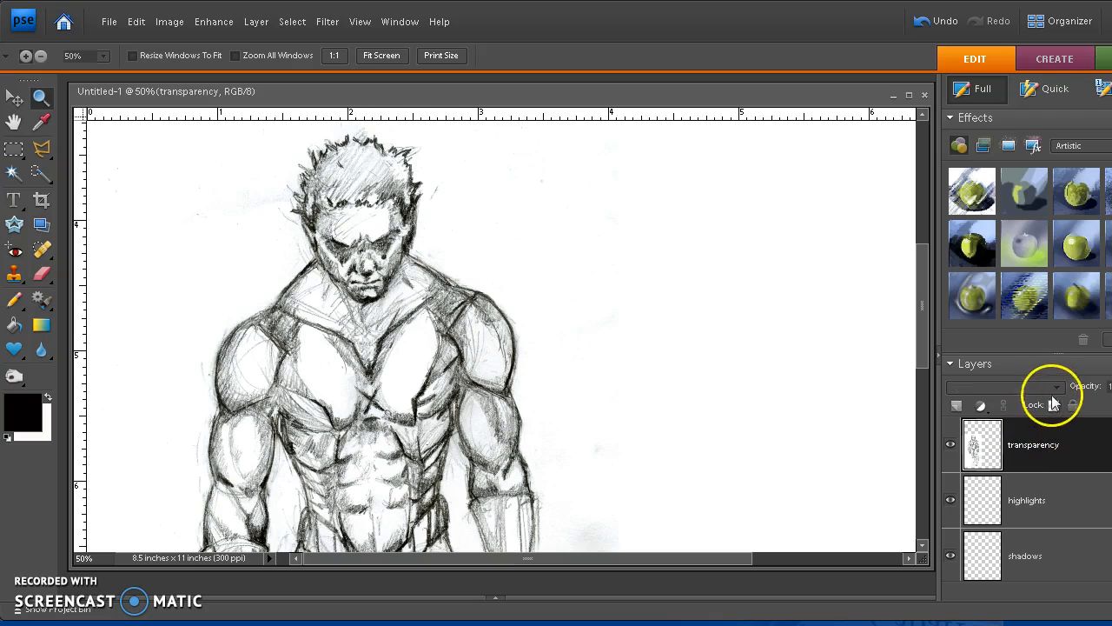
# - Set the transparency layer's blend mode to Multiply
pyautogui.doubleClick(1069, 455)
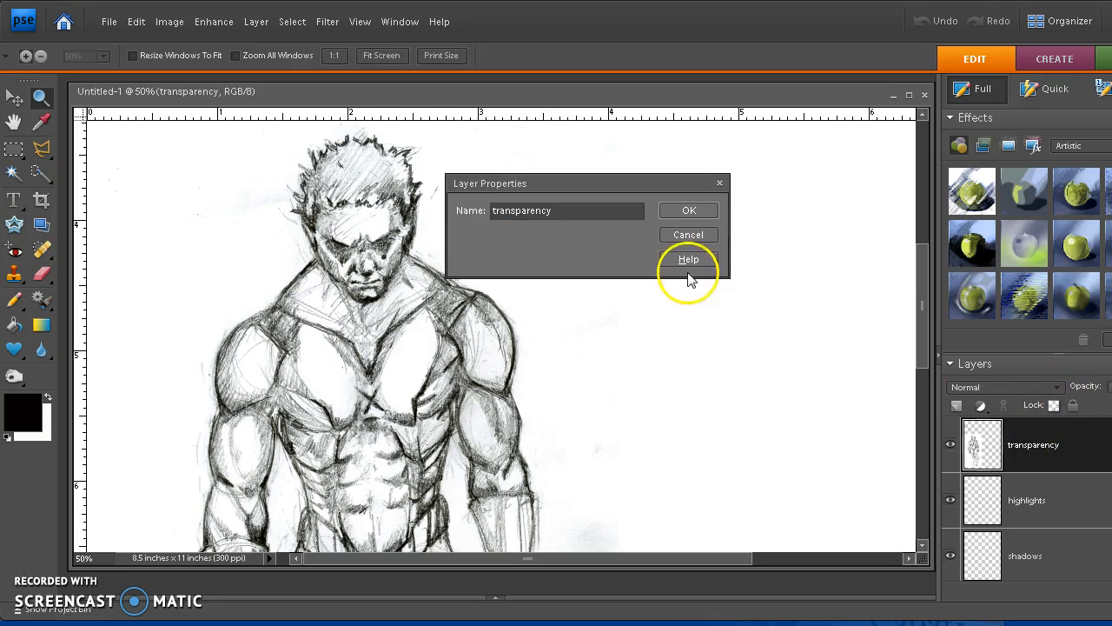
pyautogui.click(688, 235)
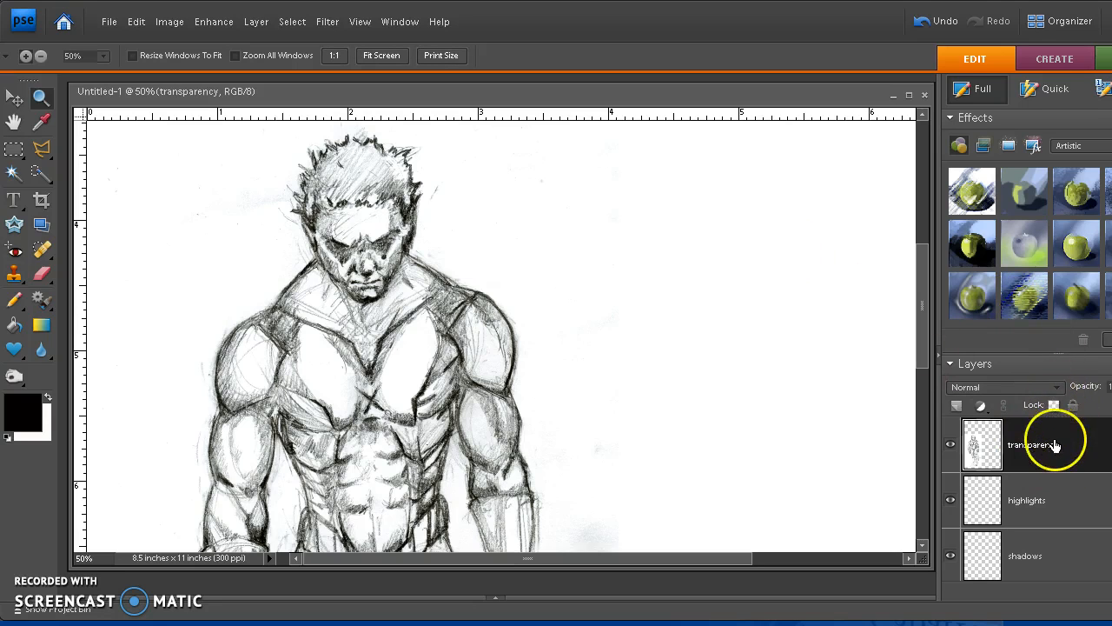
pyautogui.click(1056, 388)
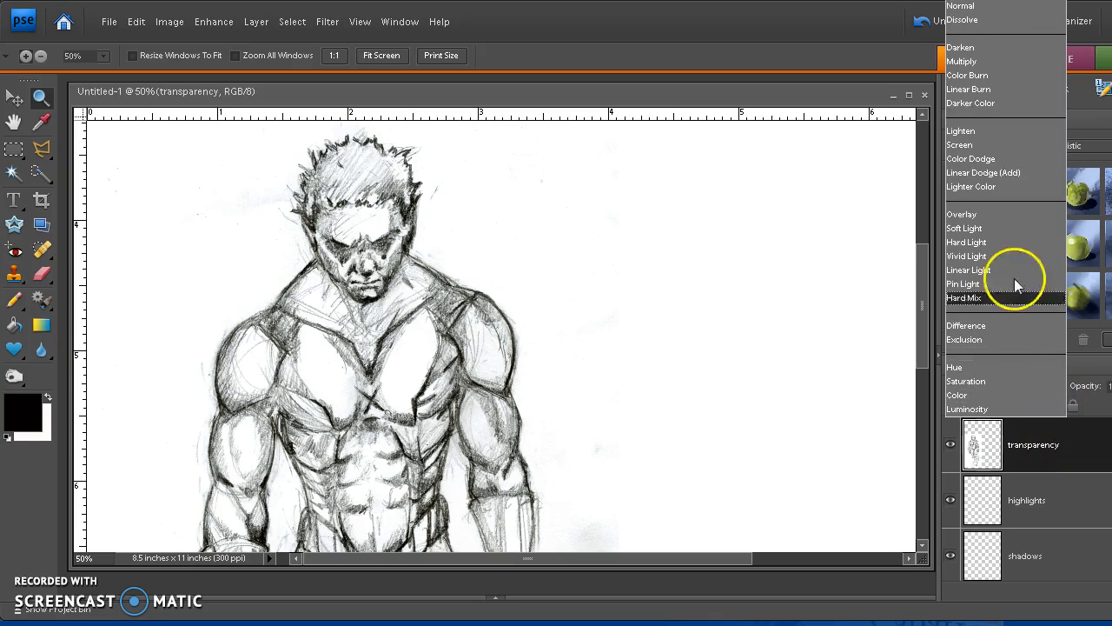
pyautogui.click(960, 62)
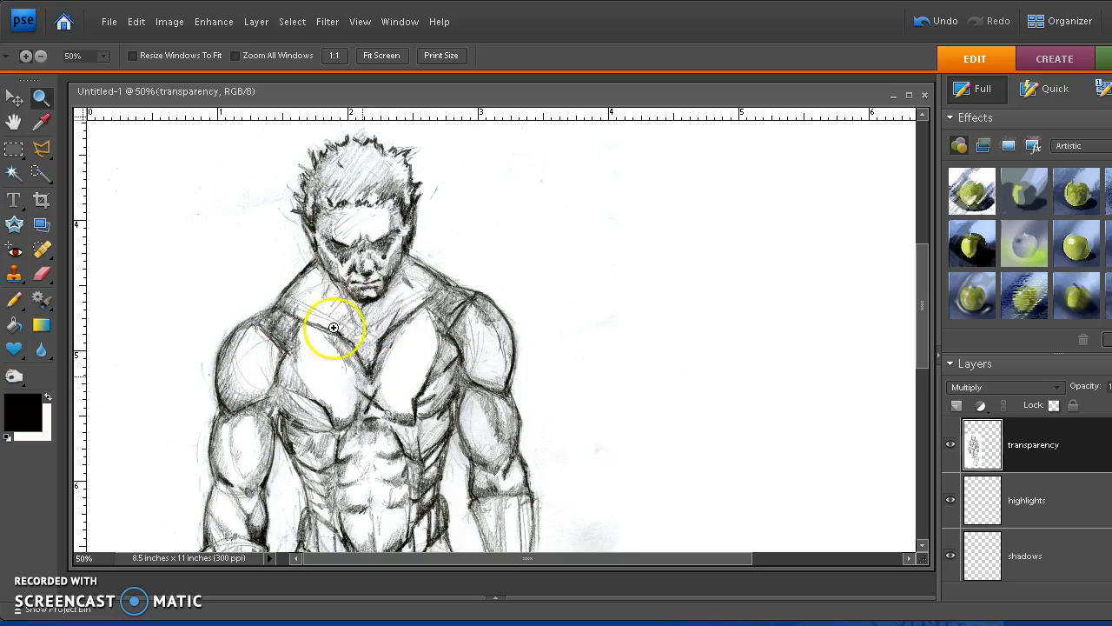
# - Make the Flat color layer the active layer, with the figure's head and shoulders in view
pyautogui.click(1054, 542)
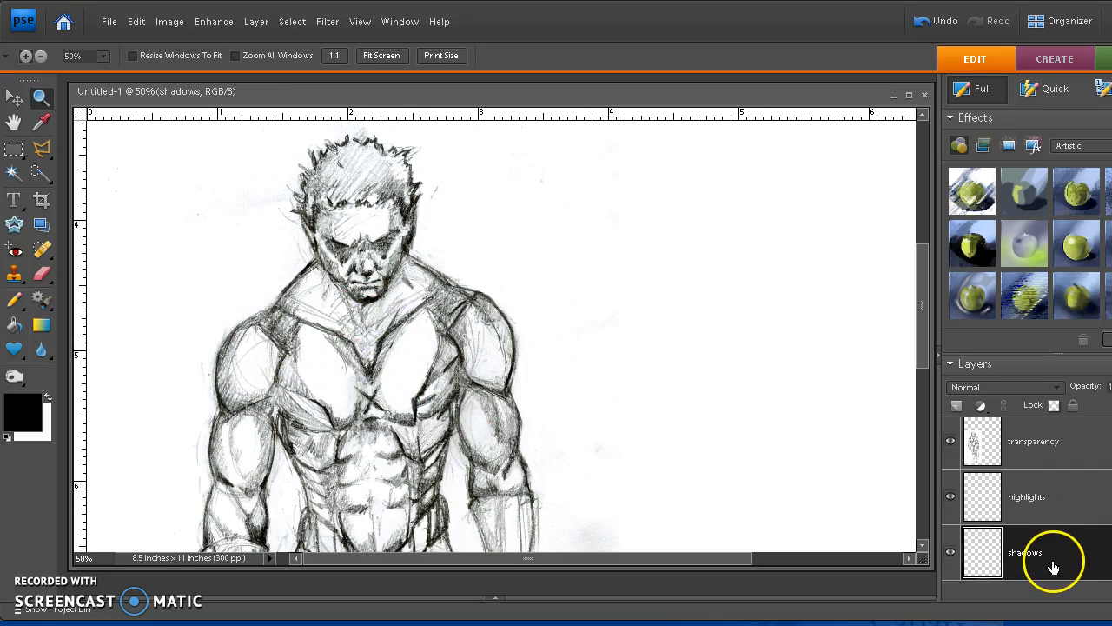
pyautogui.click(1058, 546)
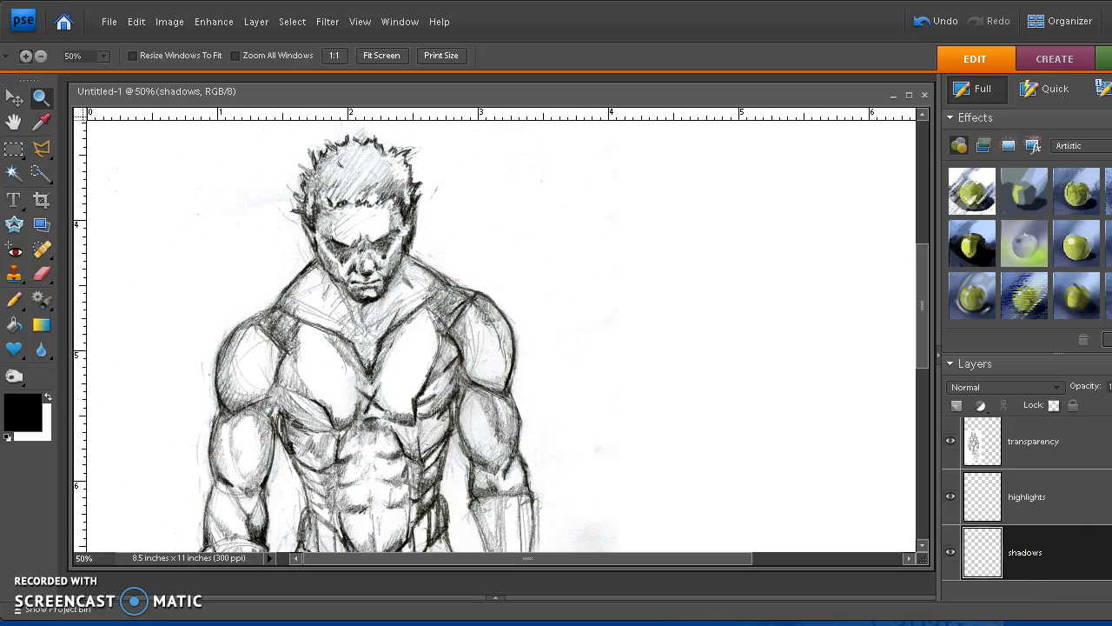
pyautogui.scroll(-2, 1016, 512)
pyautogui.click(1016, 512)
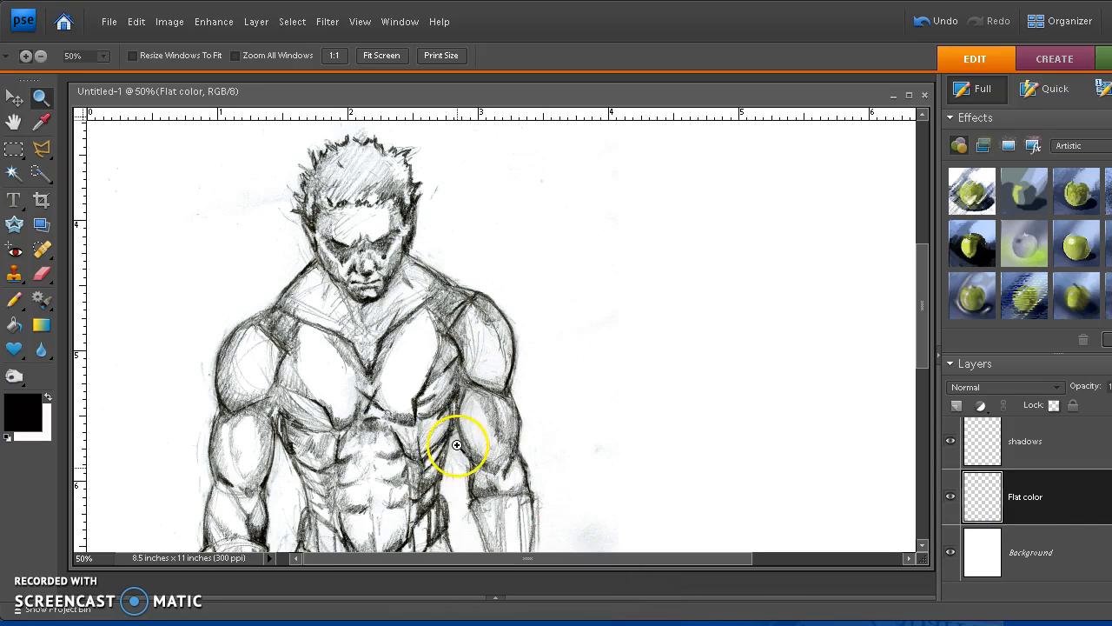
pyautogui.click(304, 409)
pyautogui.scroll(5, 458, 406)
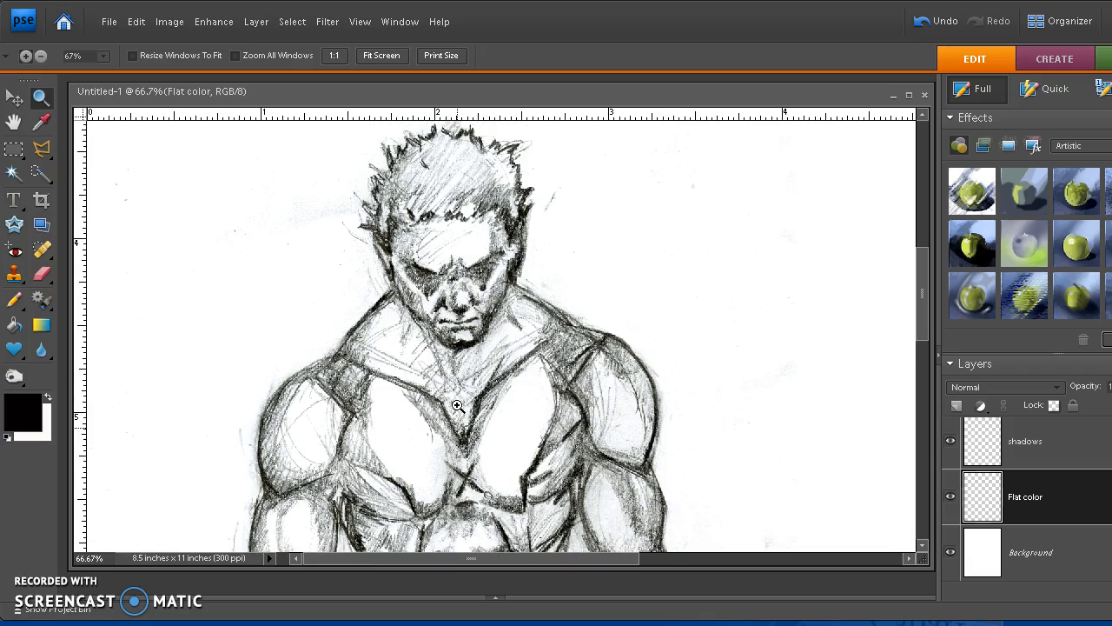
pyautogui.scroll(2, 458, 406)
pyautogui.scroll(1, 458, 406)
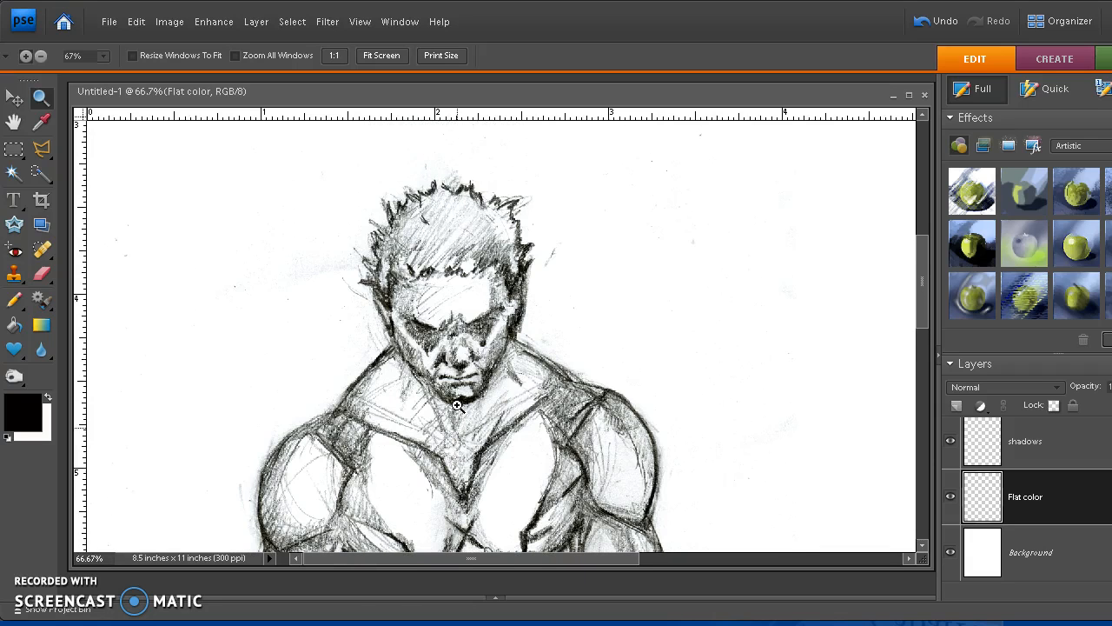
# - Set the foreground color to golden brown, hex ab7706
pyautogui.click(16, 422)
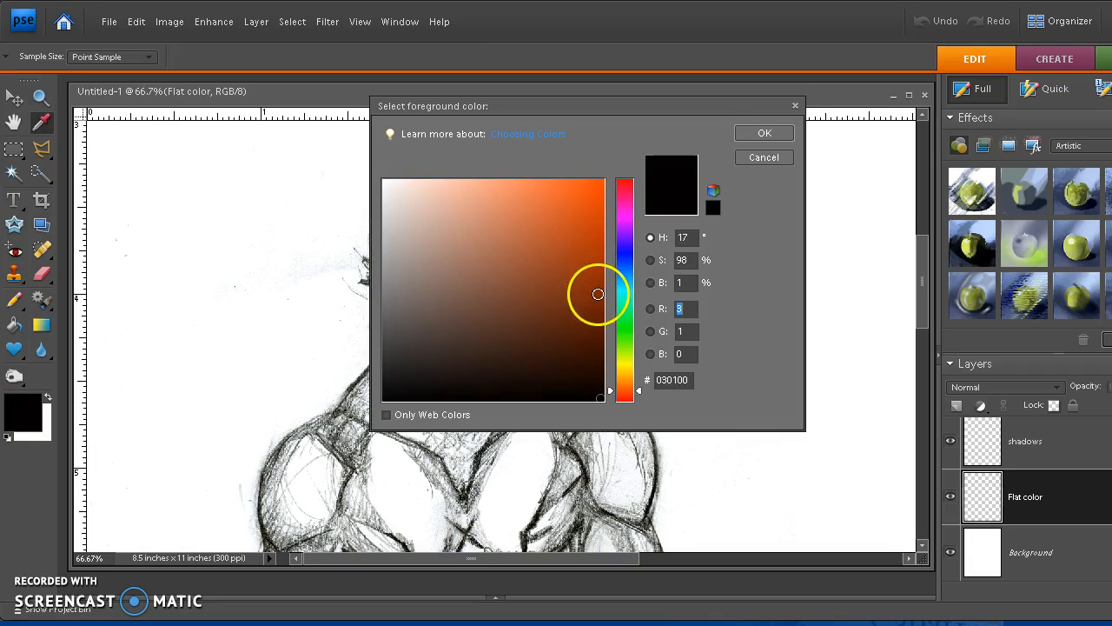
pyautogui.click(595, 294)
pyautogui.moveTo(593, 272); pyautogui.dragTo(586, 233)
pyautogui.click(625, 375)
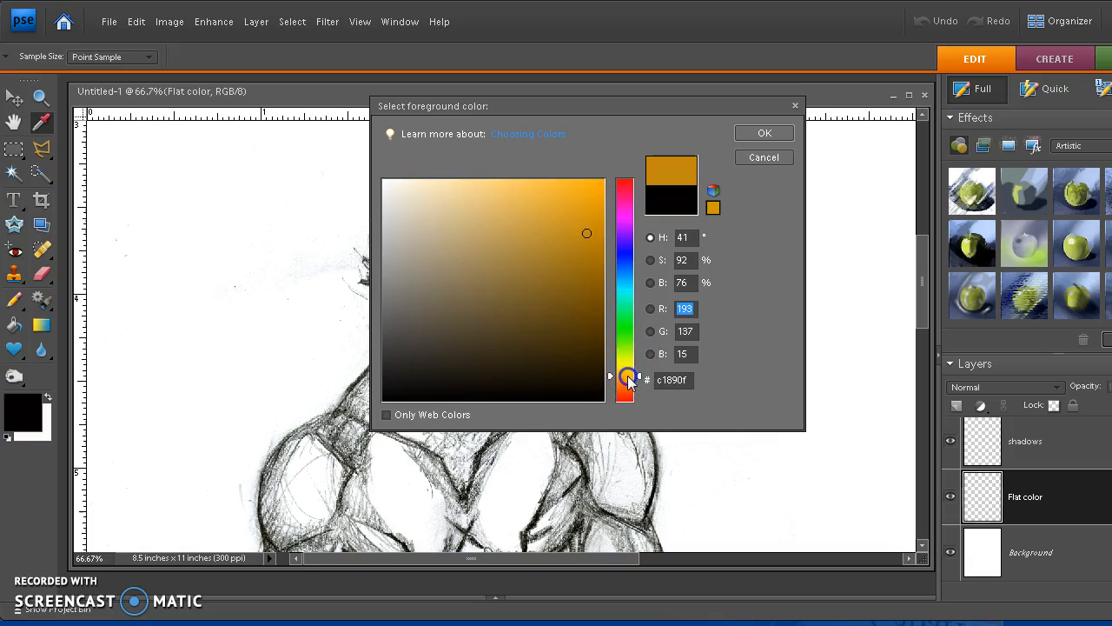
pyautogui.click(596, 252)
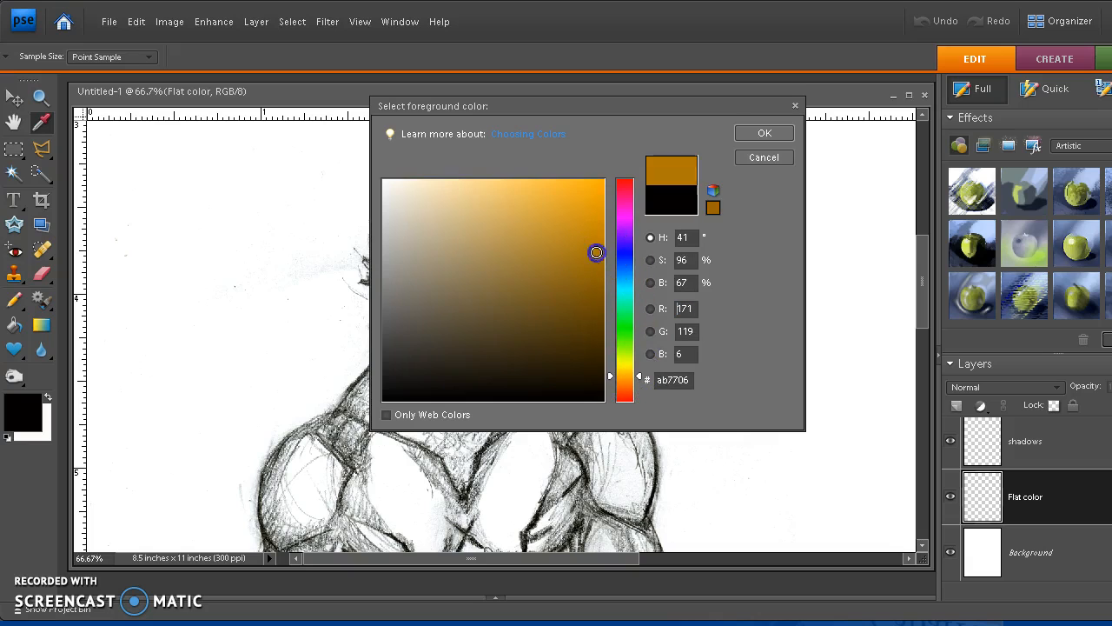
pyautogui.click(761, 134)
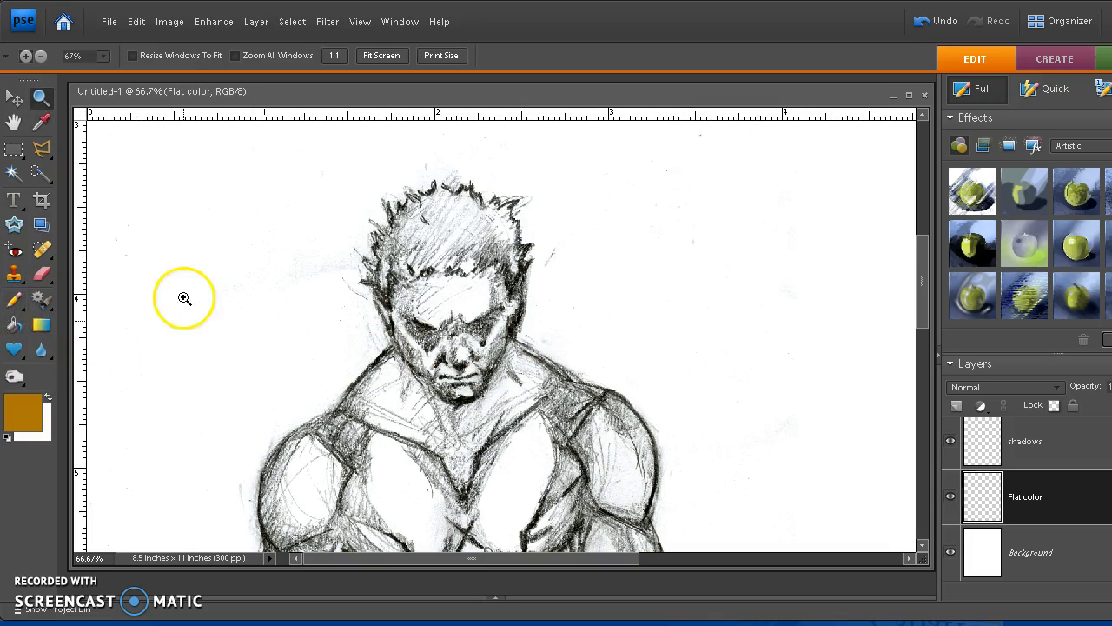
# - Paint the face and ears golden brown on the Flat color layer with the Pencil tool, reducing its size to 25–45 px
pyautogui.click(16, 304)
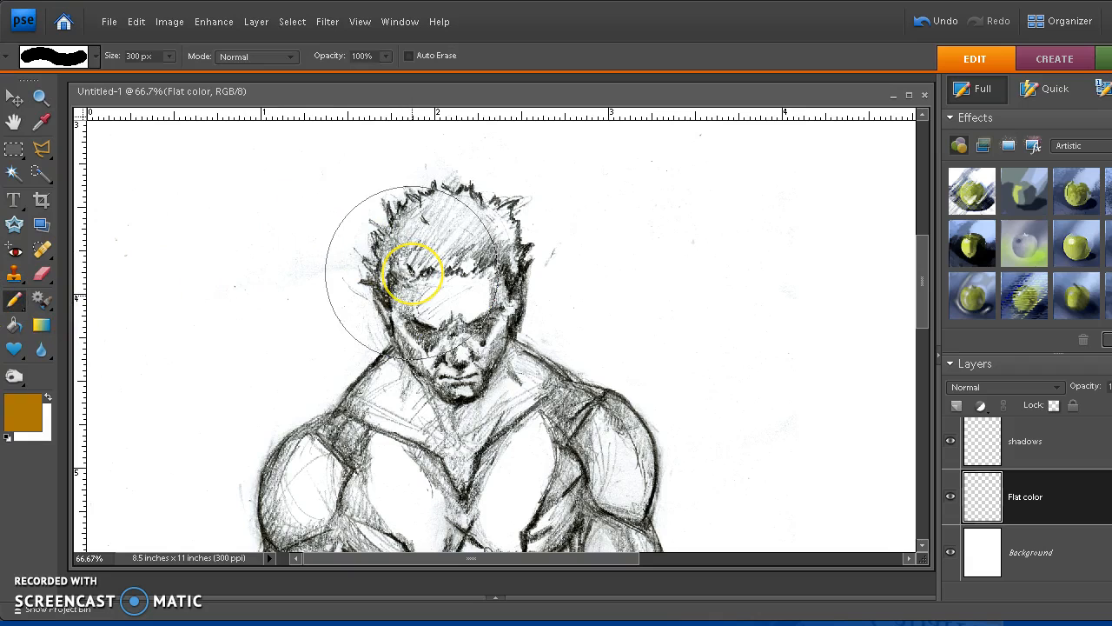
pyautogui.press('[')
pyautogui.press('[')
pyautogui.press('[')
pyautogui.press('[')
pyautogui.press('[')
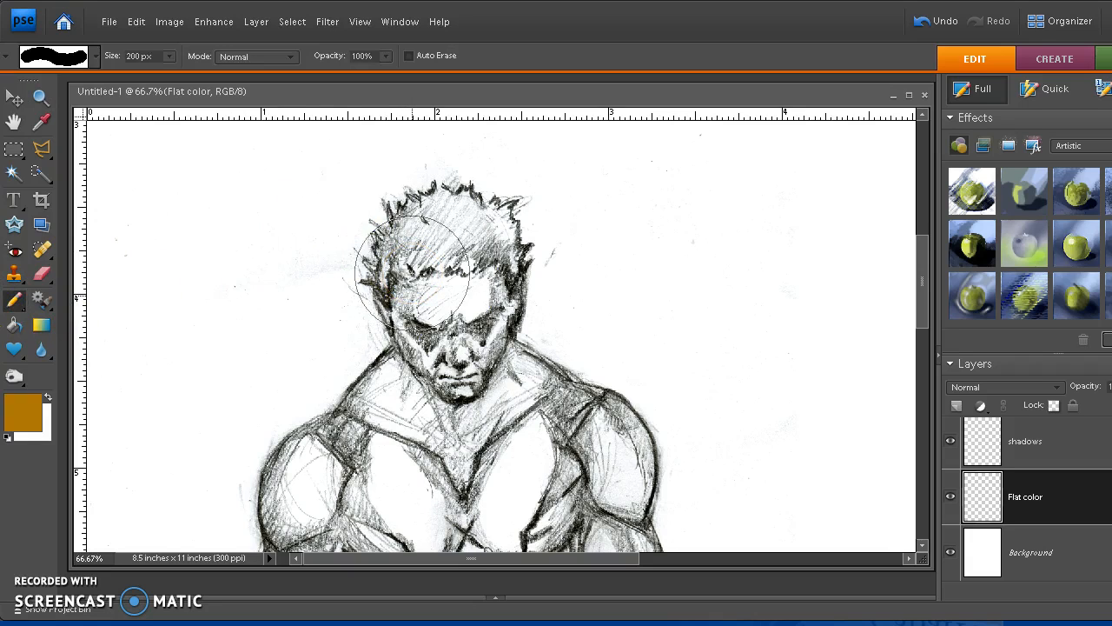
pyautogui.press('[')
pyautogui.press('[')
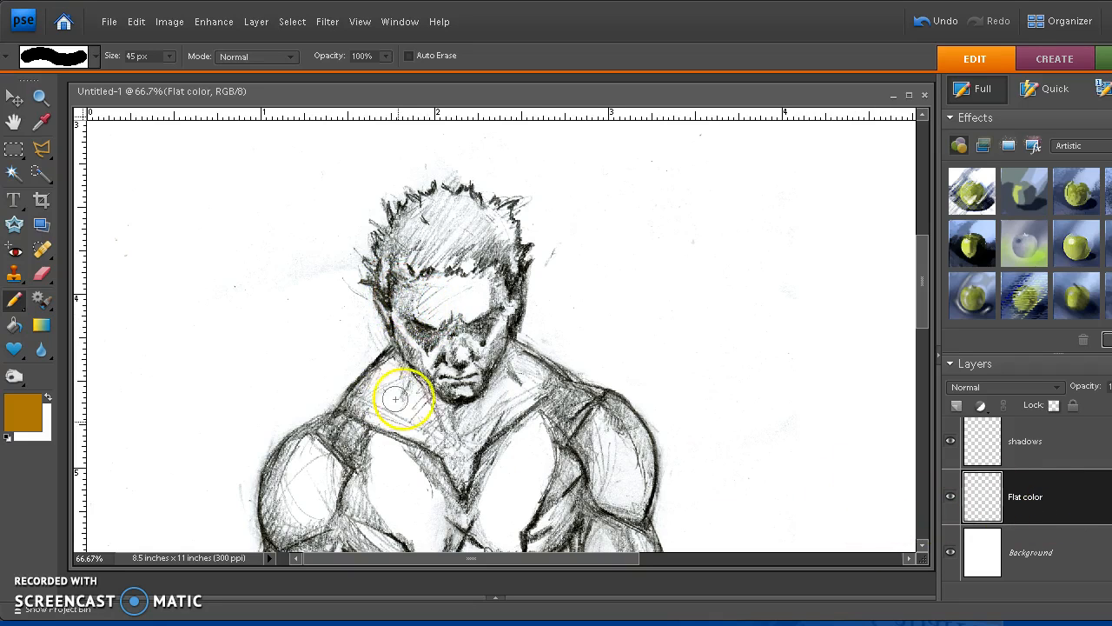
pyautogui.moveTo(410, 313); pyautogui.dragTo(442, 350)
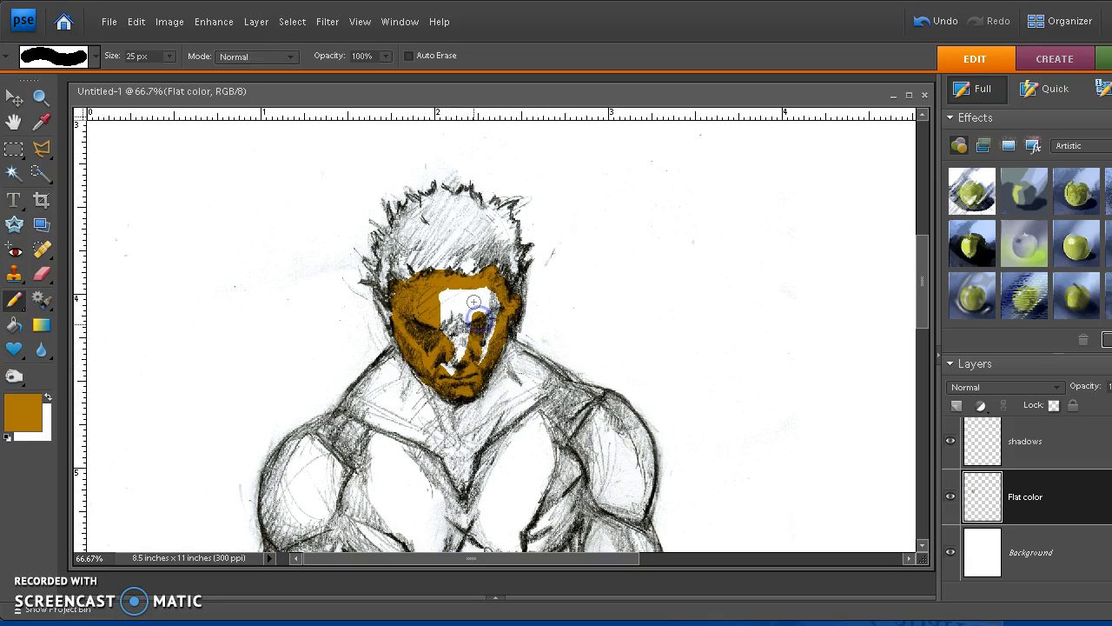
pyautogui.moveTo(459, 300)
pyautogui.mouseDown()
pyautogui.moveTo(459, 365)
pyautogui.moveTo(487, 325)
pyautogui.moveTo(476, 303)
pyautogui.moveTo(462, 329)
pyautogui.moveTo(485, 298)
pyautogui.moveTo(420, 335)
pyautogui.moveTo(390, 326)
pyautogui.moveTo(376, 292)
pyautogui.moveTo(392, 339)
pyautogui.moveTo(379, 333)
pyautogui.moveTo(373, 359)
pyautogui.mouseUp()
pyautogui.press('[')
pyautogui.press('[')
pyautogui.press('[')
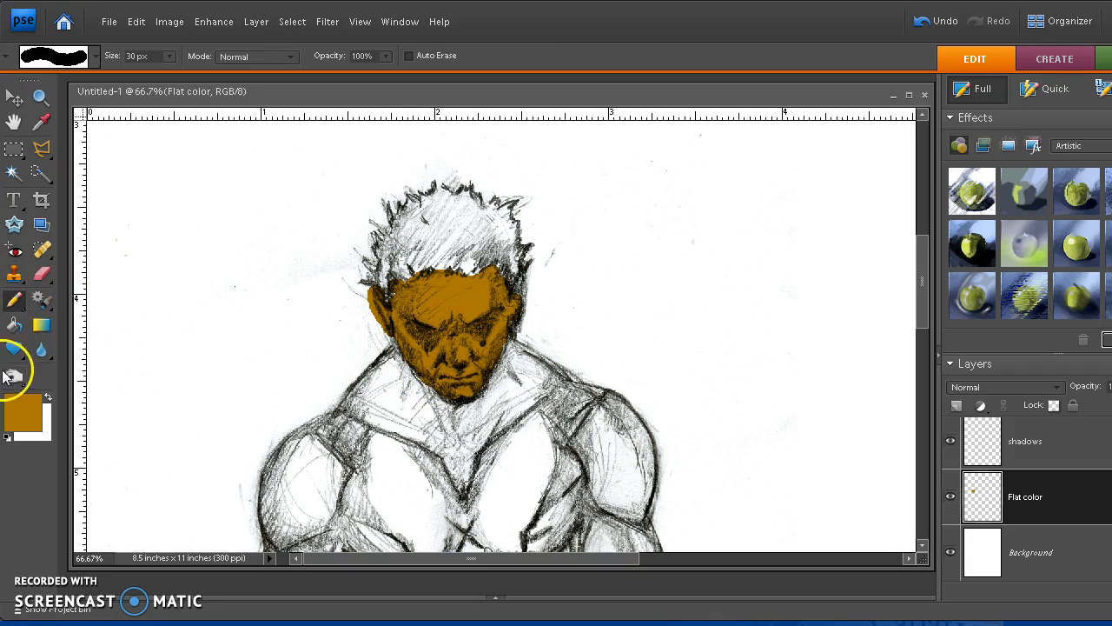
# - Erase the golden brown that spills past the outer edge of the ear with the Eraser reduced to 80 px
pyautogui.click(40, 273)
pyautogui.press('[')
pyautogui.press('[')
pyautogui.press('[')
pyautogui.press('[')
pyautogui.press('[')
pyautogui.press('[')
pyautogui.press('[')
pyautogui.press('[')
pyautogui.press('[')
pyautogui.press('[')
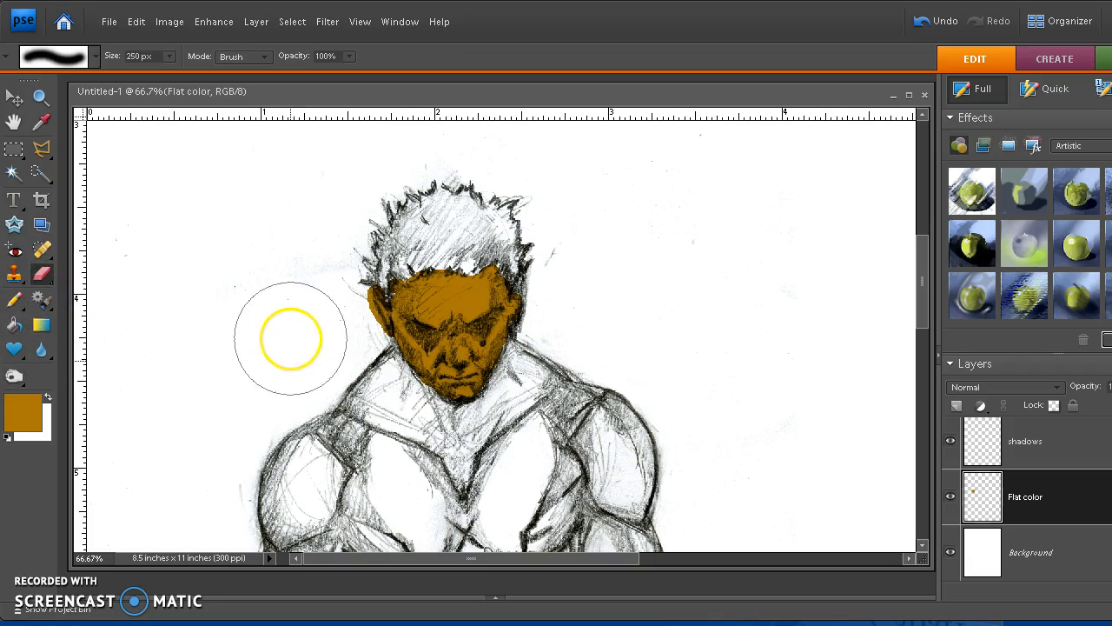
pyautogui.moveTo(376, 340)
pyautogui.mouseDown()
pyautogui.moveTo(356, 285)
pyautogui.moveTo(357, 332)
pyautogui.mouseUp()
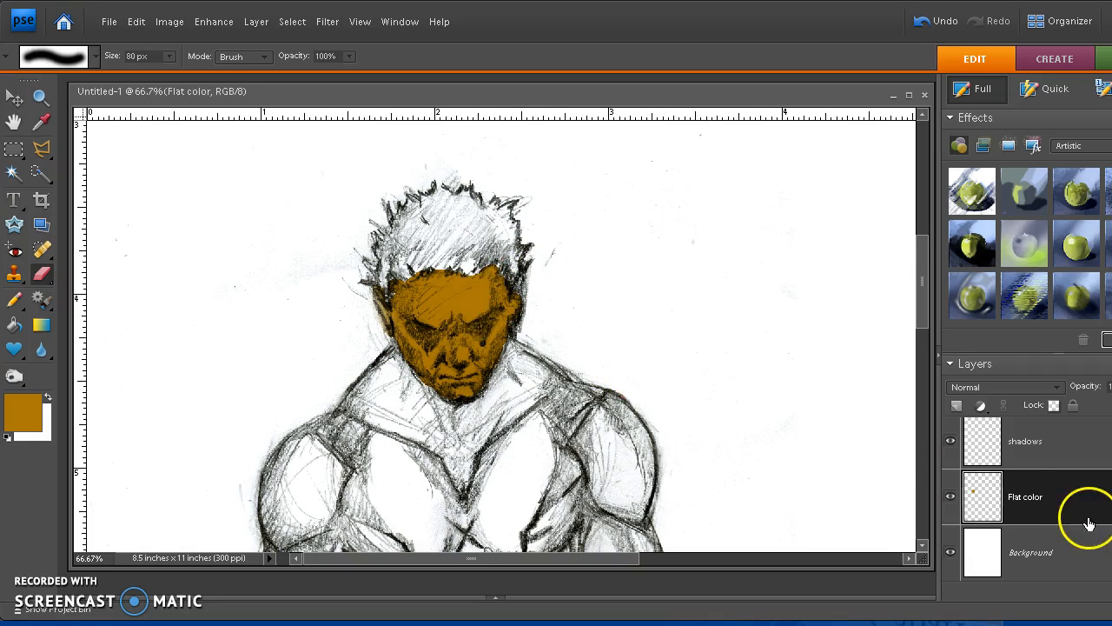
# - Select the empty area around the painted face on the Flat color layer with the Magic Wand and clear the selection
pyautogui.scroll(1, 1023, 491)
pyautogui.scroll(1, 1075, 513)
pyautogui.scroll(-1, 1072, 509)
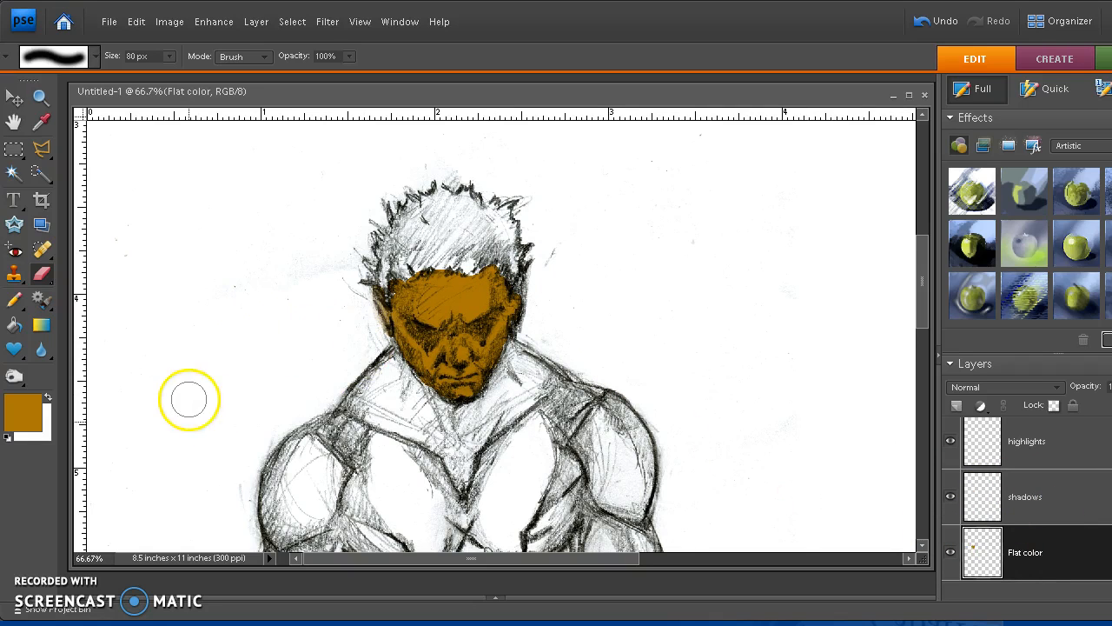
pyautogui.click(12, 174)
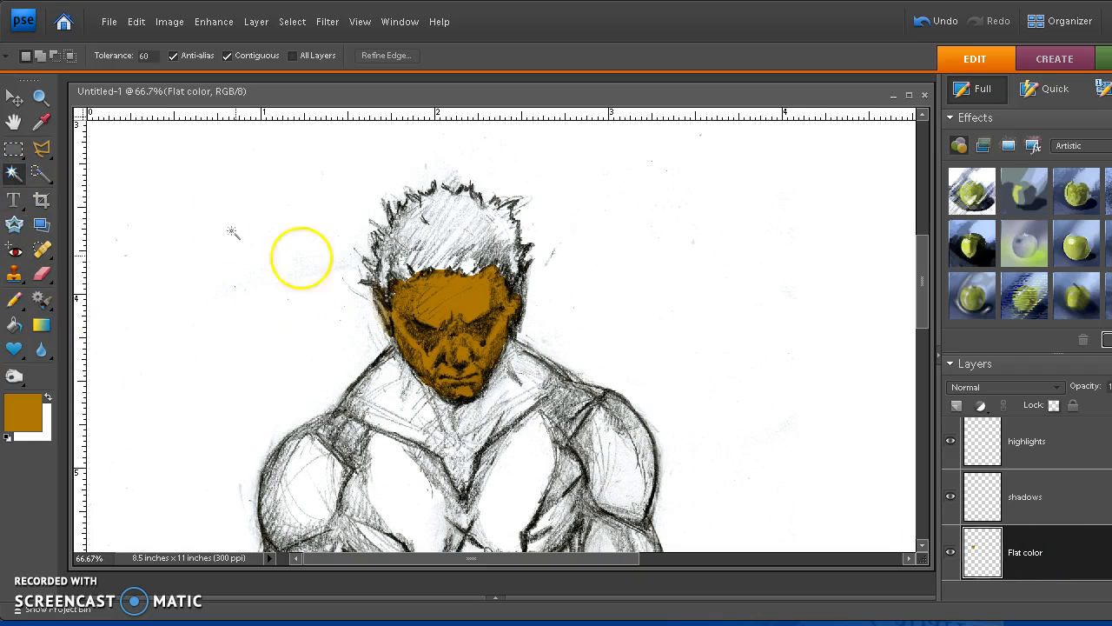
pyautogui.click(278, 309)
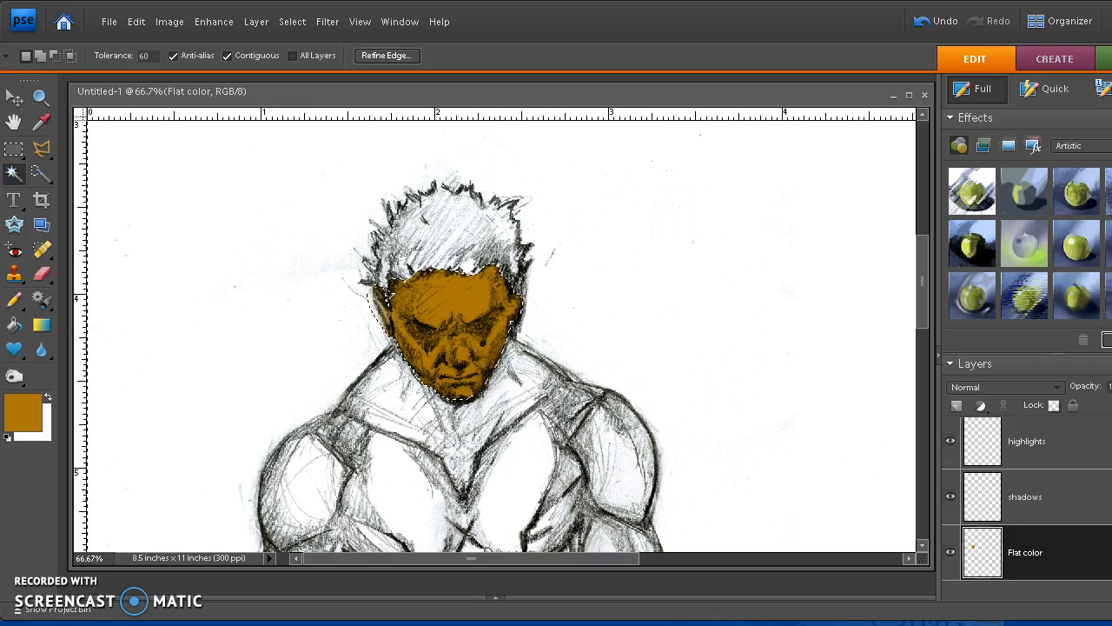
pyautogui.hotkey('ctrl', 'd')
# - Select the blank area around the figure on the transparency layer with the Magic Wand
pyautogui.scroll(1, 1057, 522)
pyautogui.click(1045, 488)
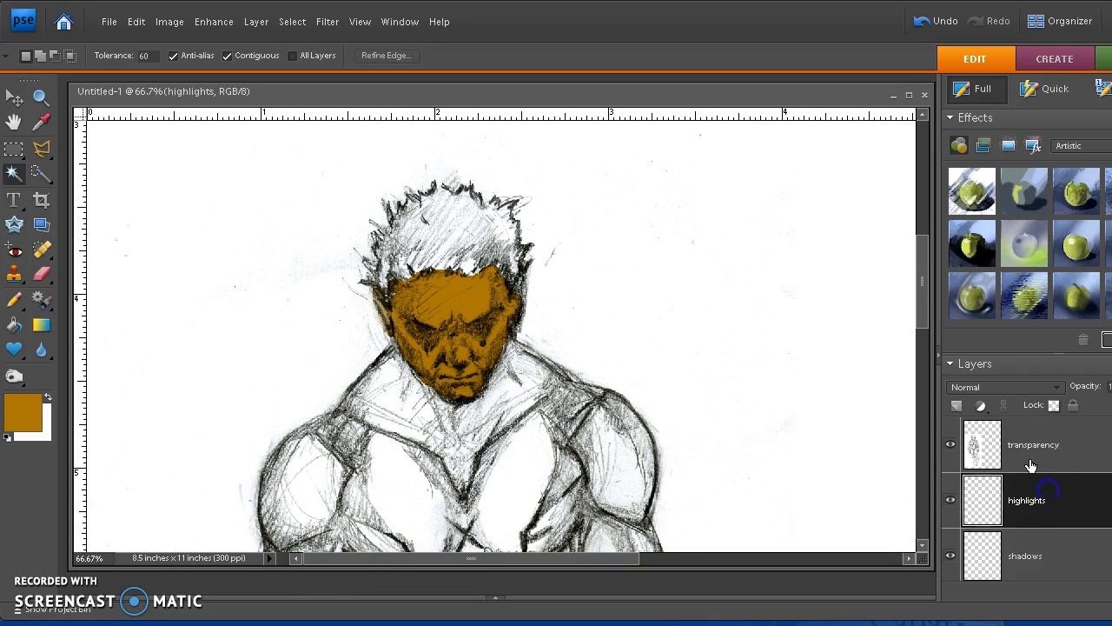
pyautogui.click(1031, 456)
pyautogui.click(279, 304)
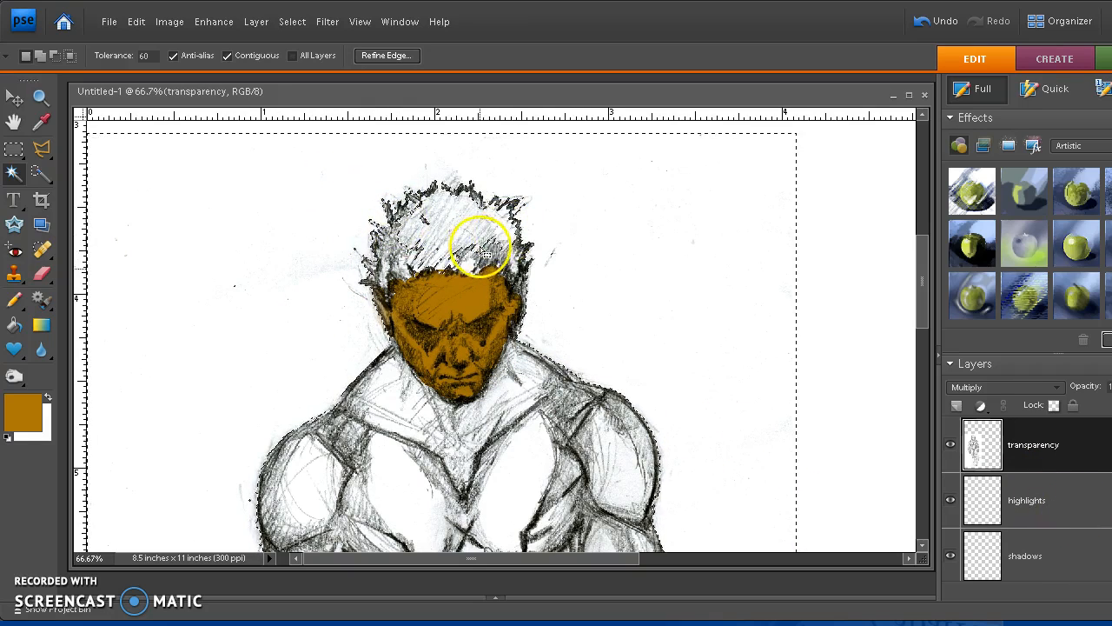
# - Select the painted face on the Flat color layer with the Magic Wand
pyautogui.scroll(-2, 1068, 517)
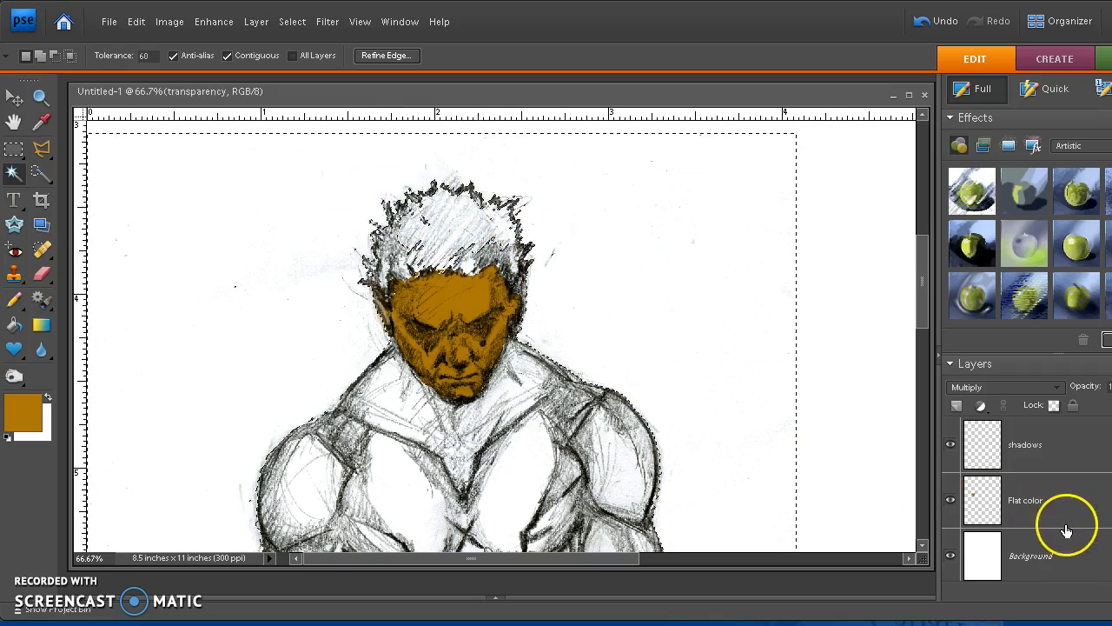
pyautogui.click(1047, 509)
pyautogui.click(472, 288)
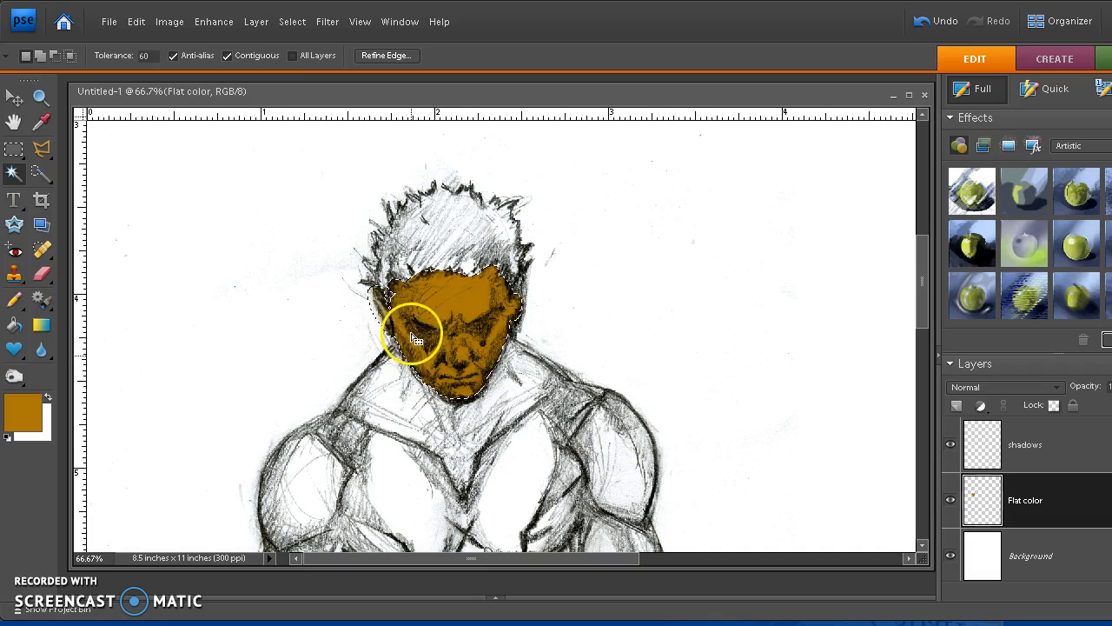
pyautogui.press('z')
pyautogui.click(452, 327)
pyautogui.click(478, 325)
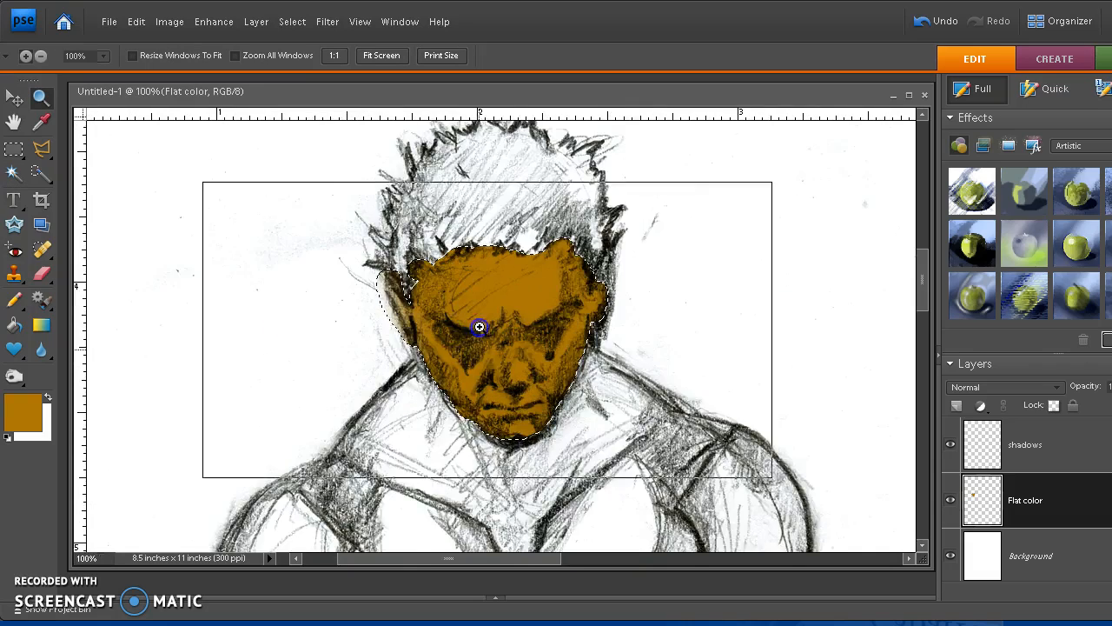
pyautogui.scroll(-1, 622, 402)
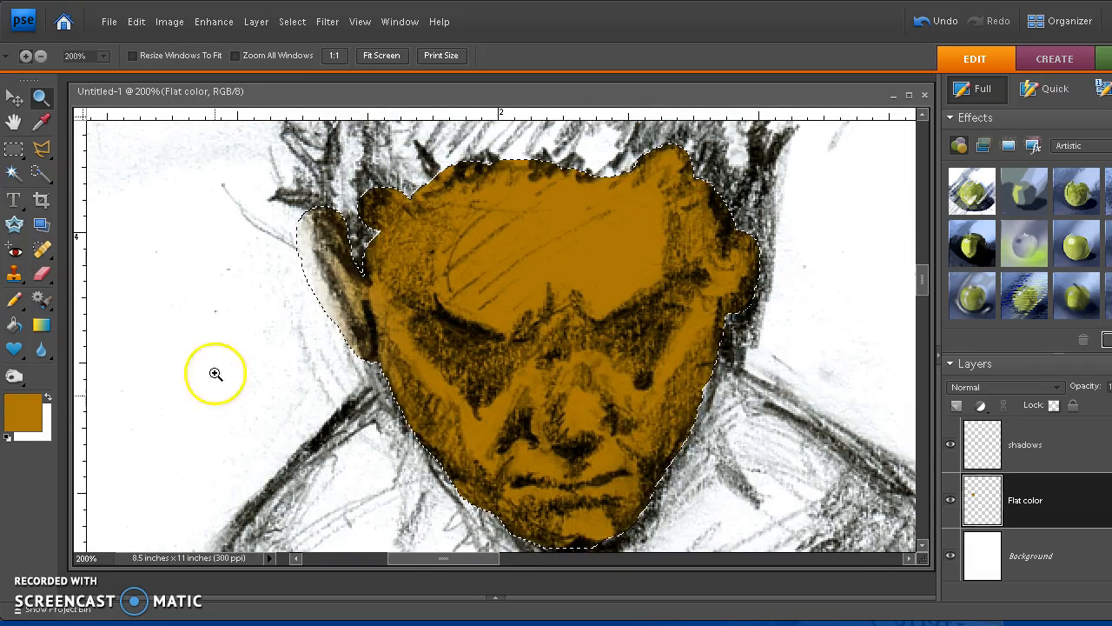
# - Activate the shadows layer and set up a soft Brush at 55% opacity and 35 px
pyautogui.click(1038, 447)
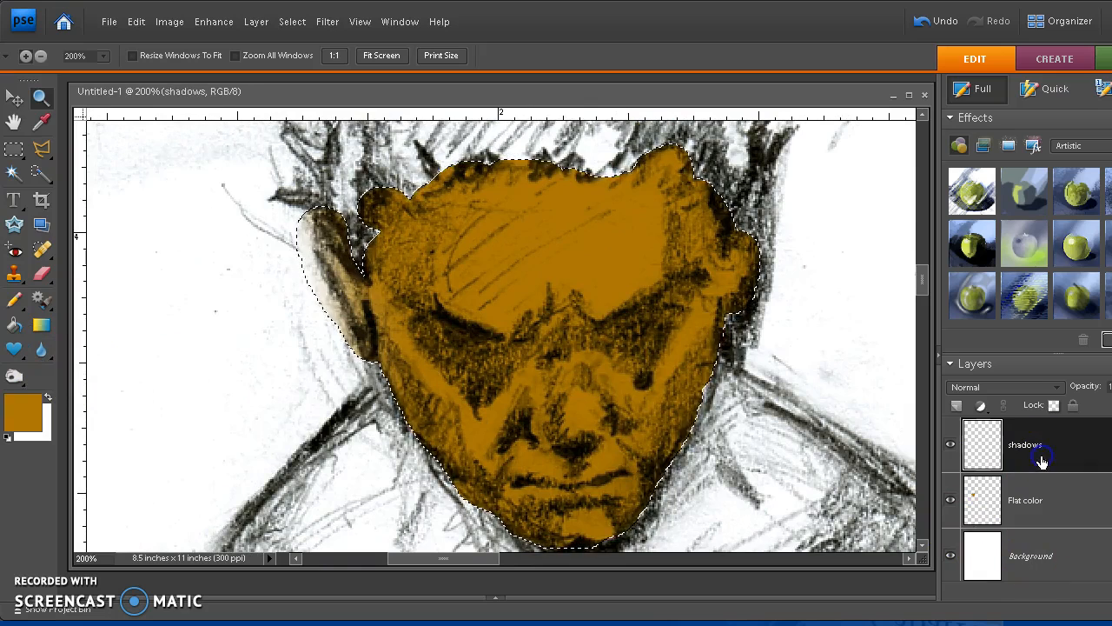
pyautogui.click(13, 299)
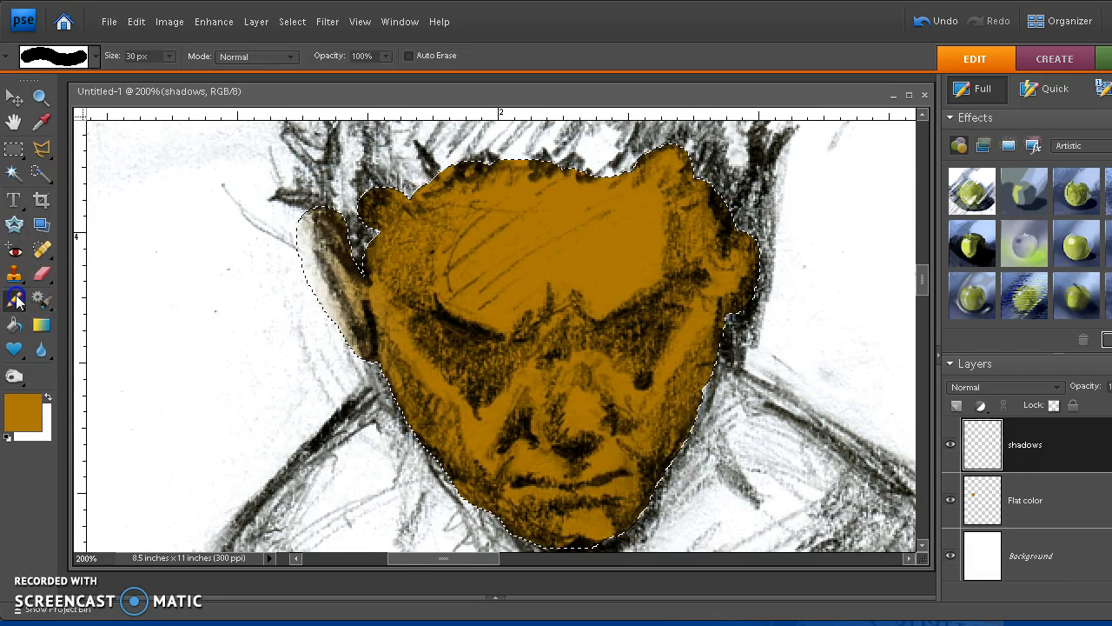
pyautogui.click(67, 303)
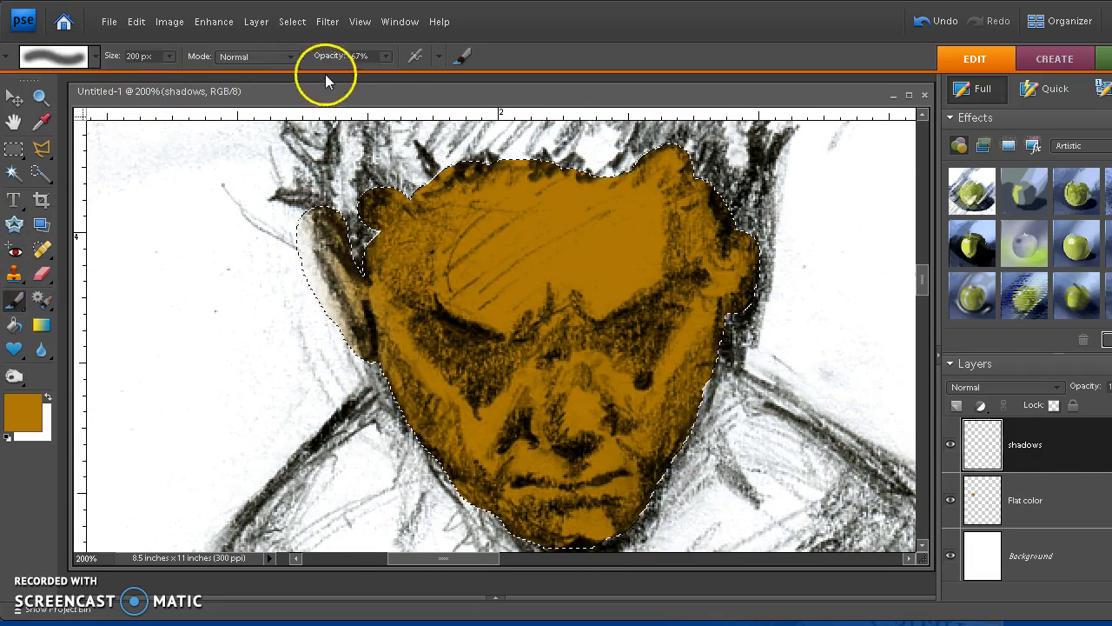
pyautogui.click(387, 56)
pyautogui.moveTo(388, 56); pyautogui.dragTo(387, 73)
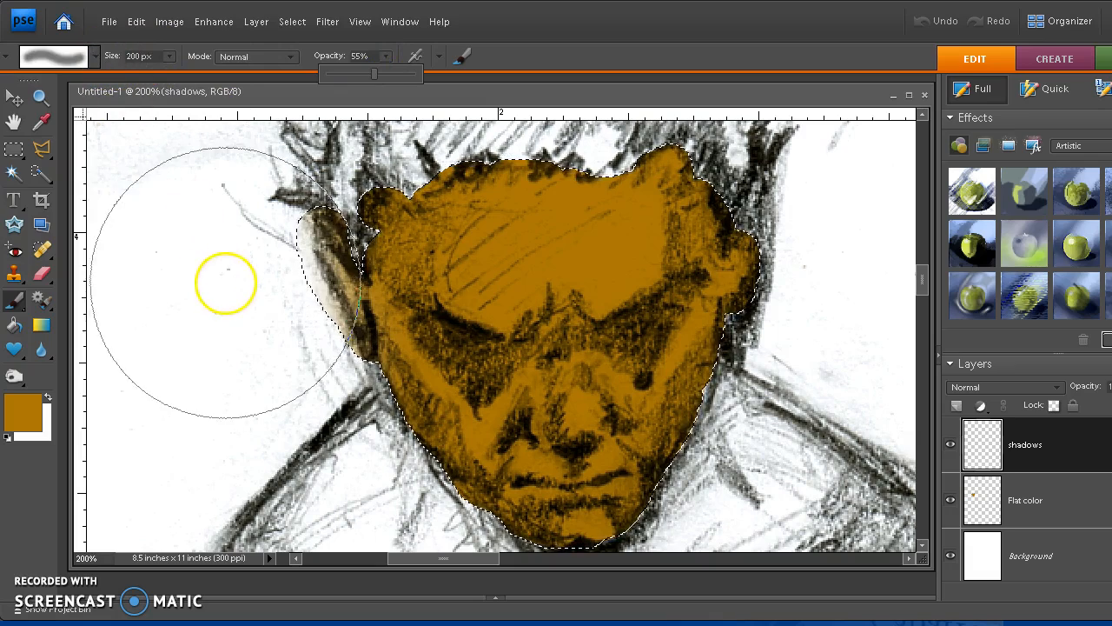
pyautogui.press('[')
pyautogui.press('[')
pyautogui.press('[')
pyautogui.press('[')
pyautogui.press('[')
pyautogui.press('[')
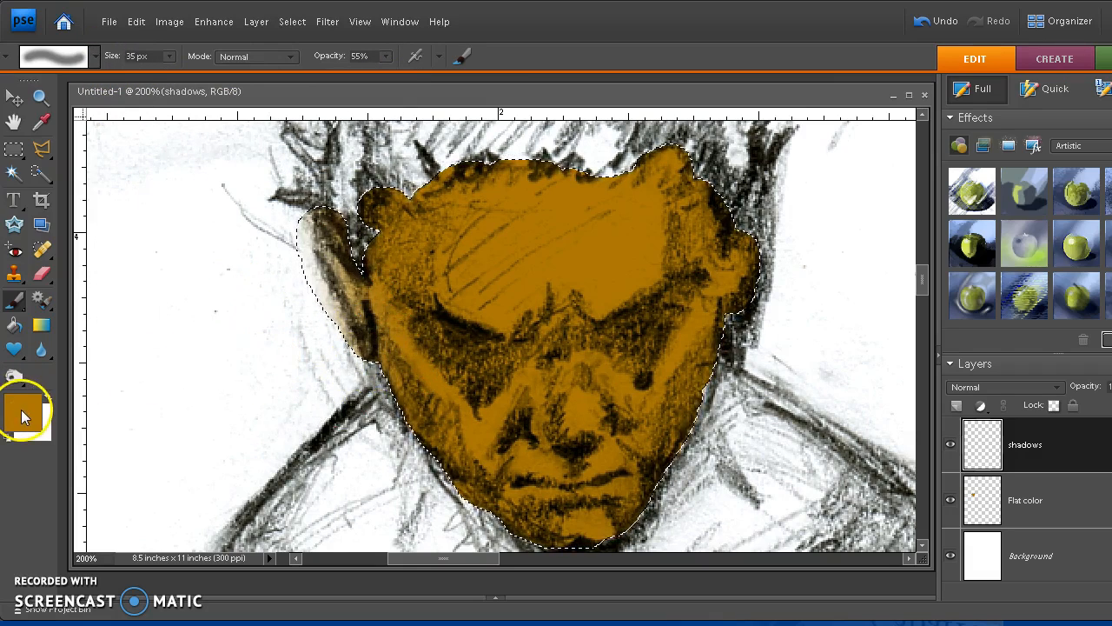
# - Paint shadows around the eyes, nose, mouth and face edges in dark brown, hex 4c3503, on the shadows layer
pyautogui.click(21, 408)
pyautogui.click(591, 361)
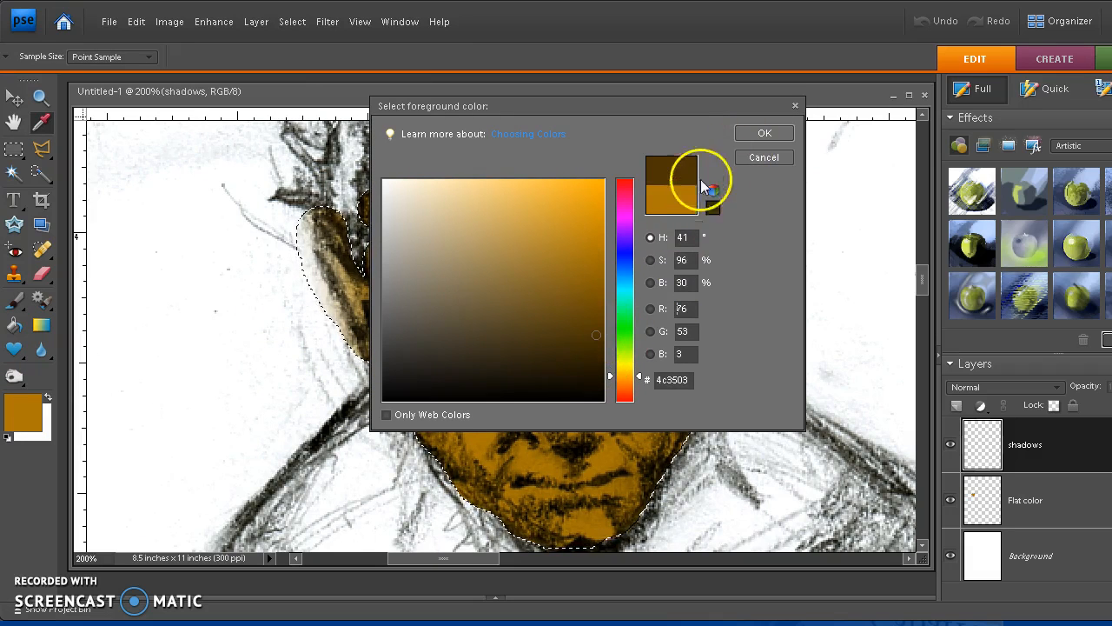
pyautogui.click(753, 134)
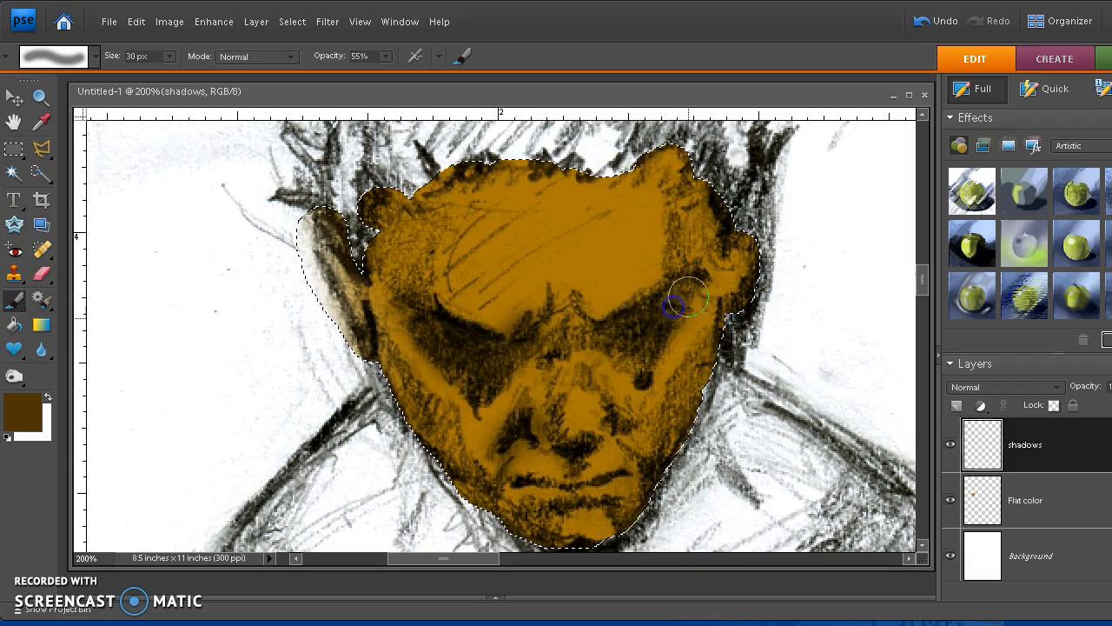
pyautogui.moveTo(580, 339); pyautogui.dragTo(543, 388)
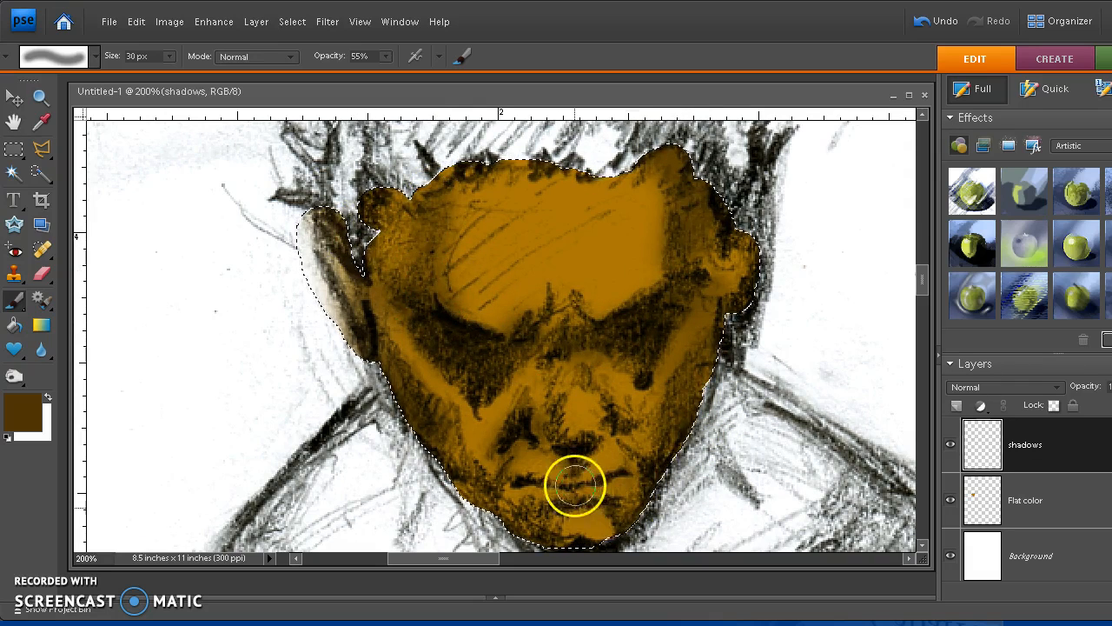
pyautogui.moveTo(611, 520); pyautogui.dragTo(616, 515)
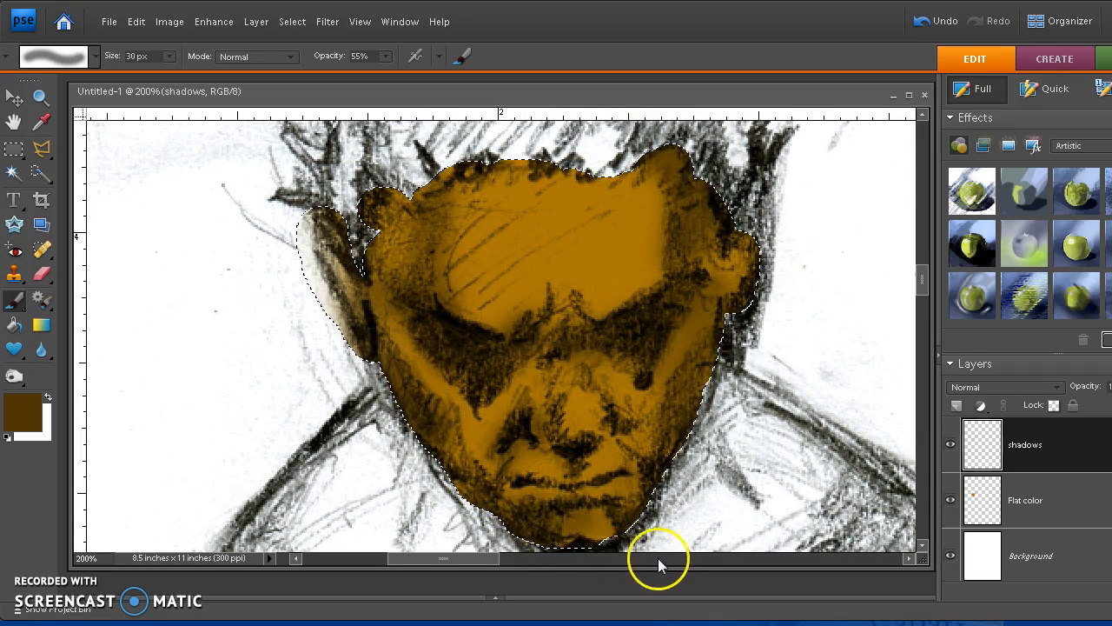
# - Paint light golden-yellow highlights on the forehead, nose, lip and chin on the highlights layer
pyautogui.click(22, 414)
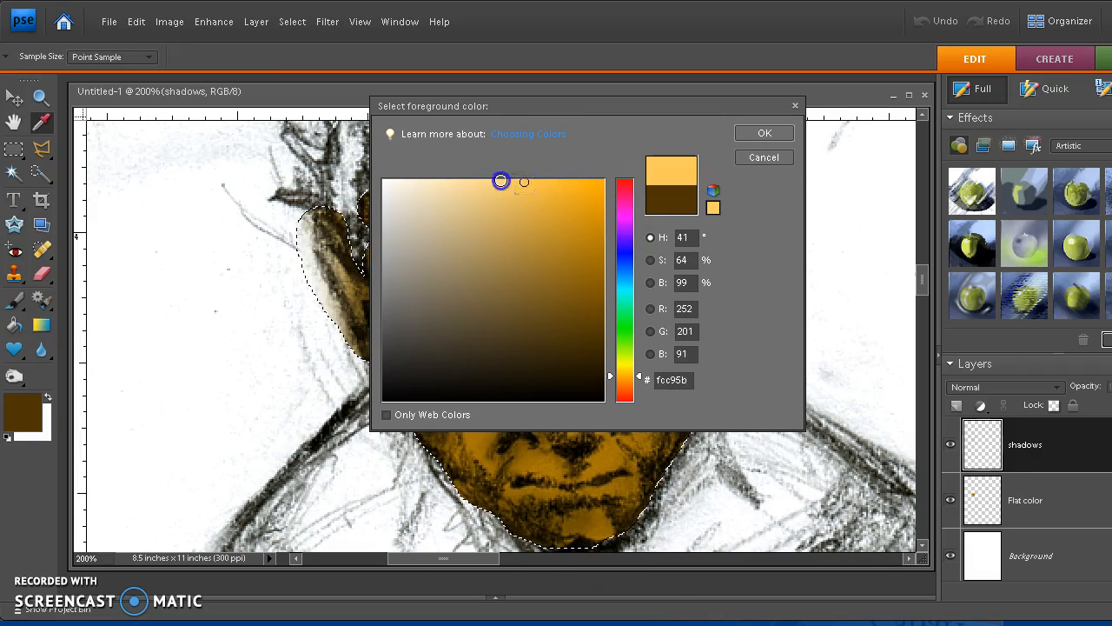
pyautogui.click(769, 133)
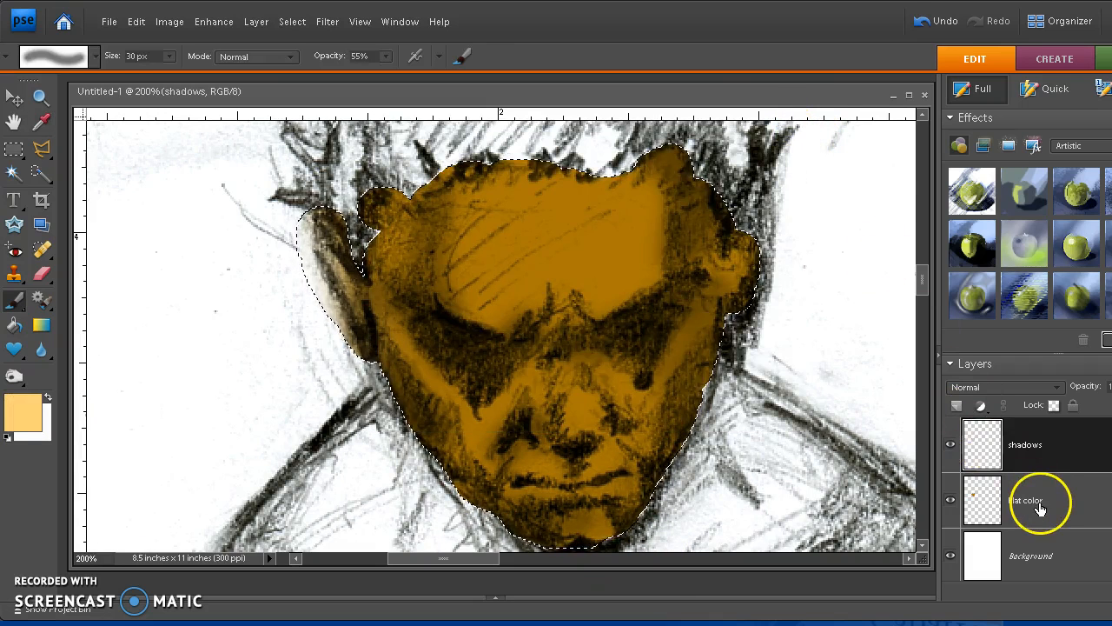
pyautogui.scroll(2, 1040, 508)
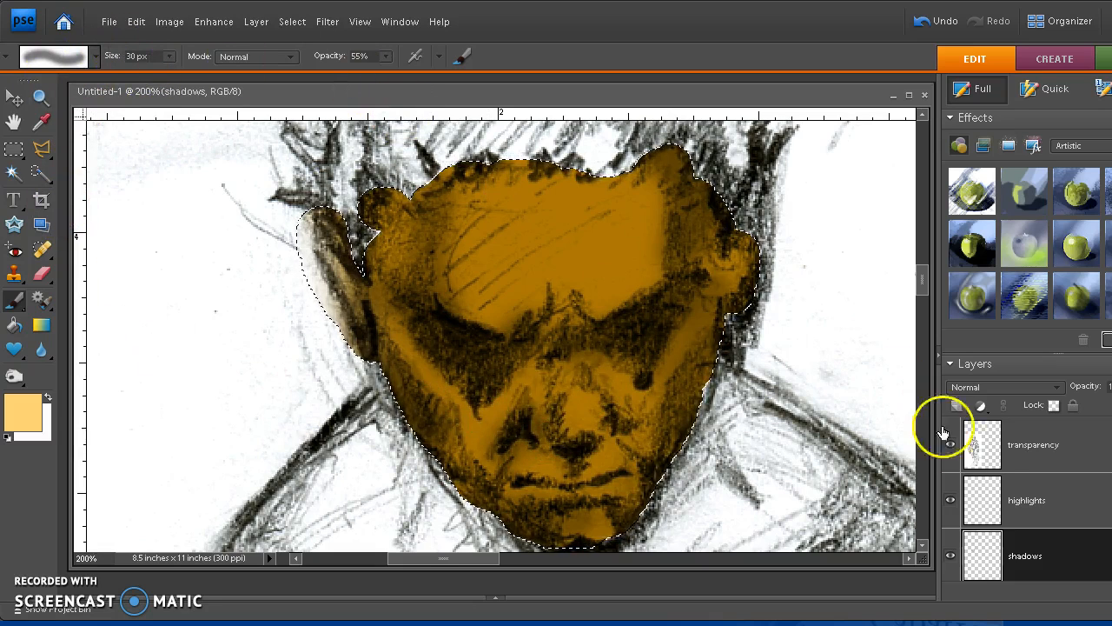
pyautogui.click(1025, 500)
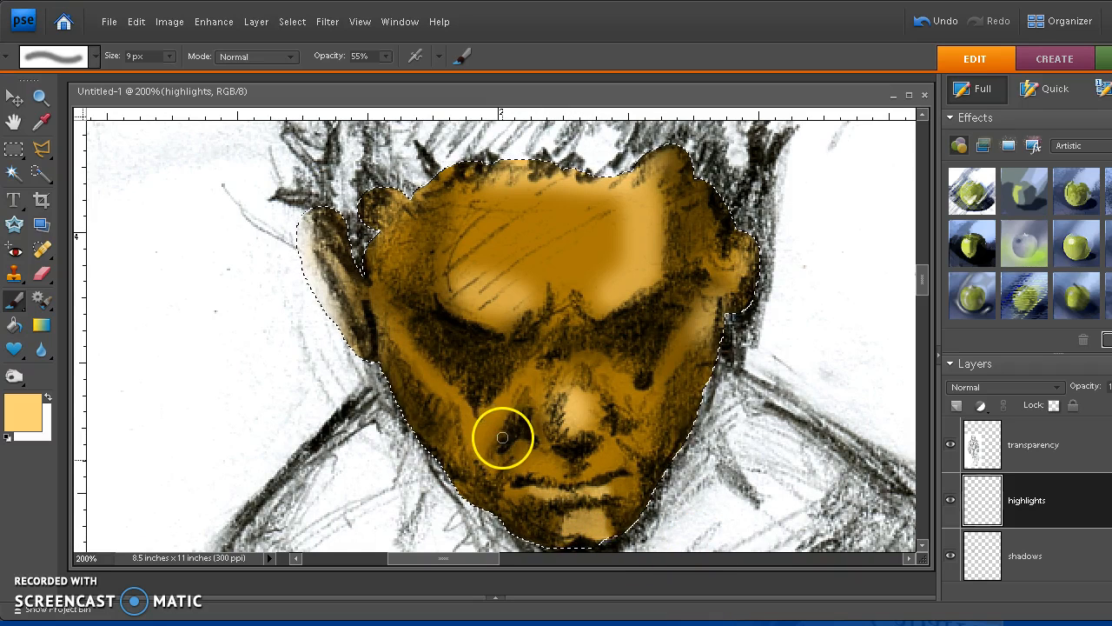
# - Clear the selection around the face
pyautogui.scroll(4, 501, 437)
pyautogui.scroll(-5, 502, 437)
pyautogui.scroll(-2, 502, 438)
pyautogui.scroll(2, 502, 438)
pyautogui.hotkey('ctrl', 'd')
pyautogui.scroll(2, 531, 450)
pyautogui.scroll(-2, 531, 449)
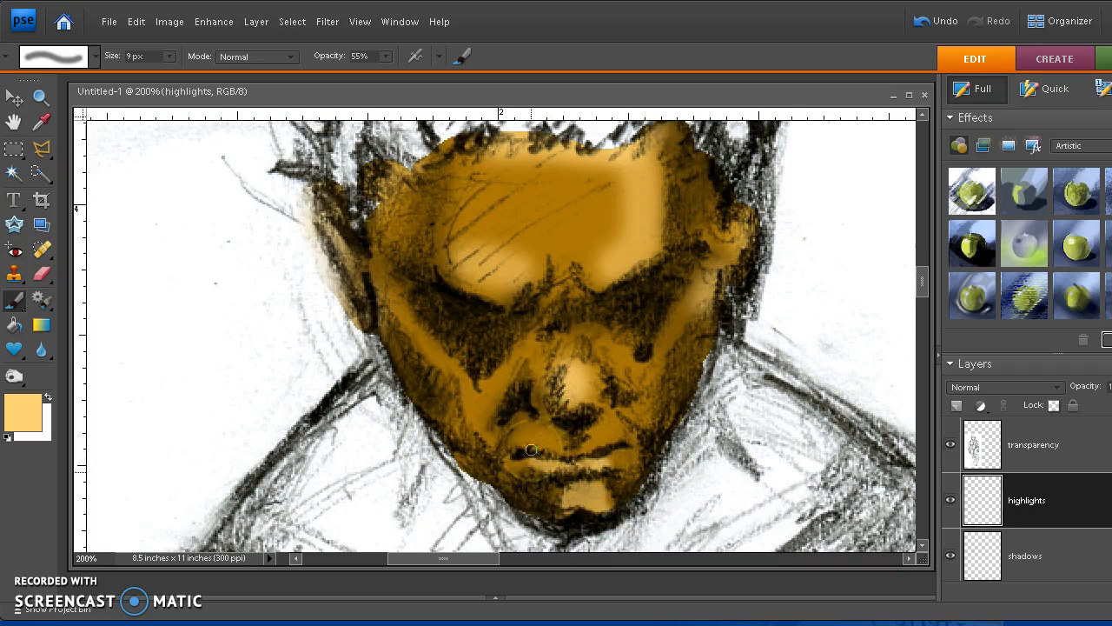
# - Reselect the painted face from the Flat color layer with the Magic Wand
pyautogui.scroll(-2, 1105, 501)
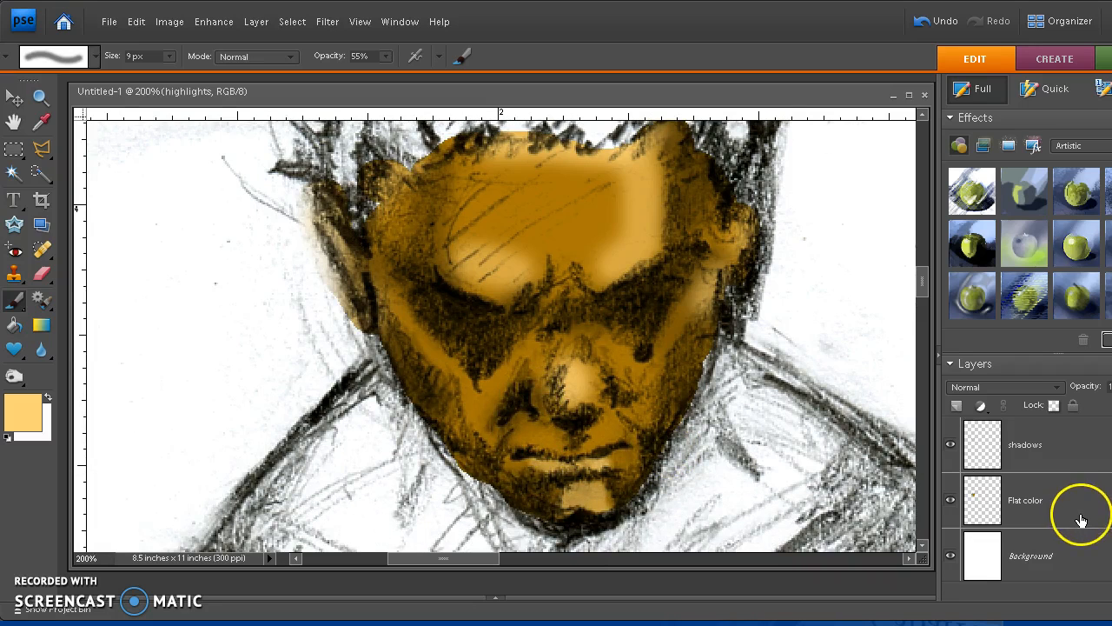
pyautogui.click(1081, 519)
pyautogui.scroll(2, 1080, 520)
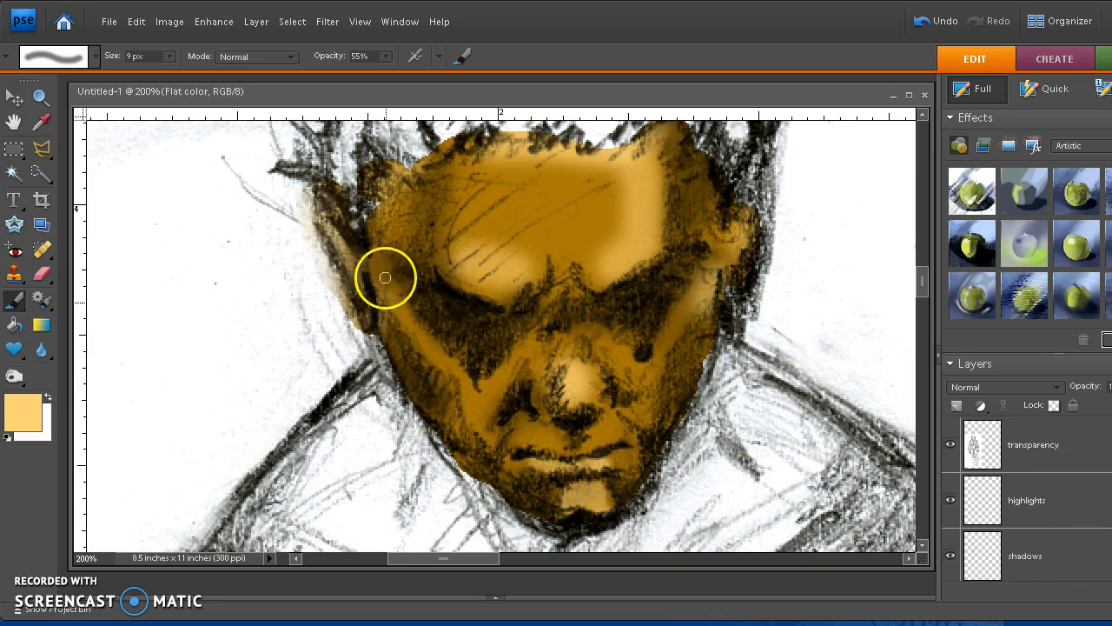
pyautogui.scroll(-2, 1033, 521)
pyautogui.click(1034, 517)
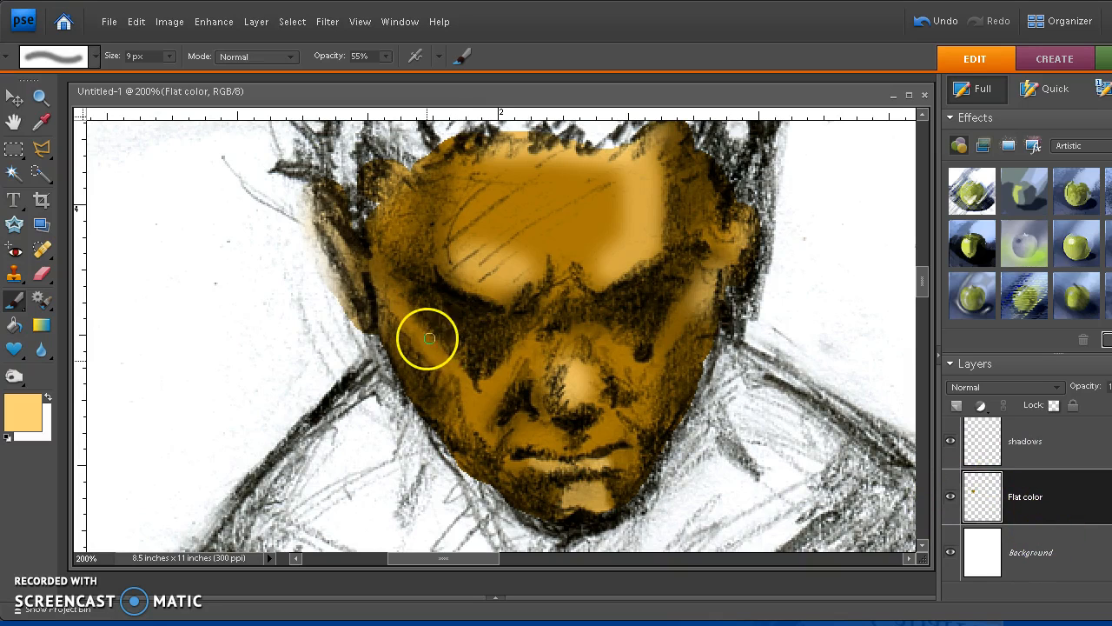
pyautogui.press('w')
pyautogui.click(510, 270)
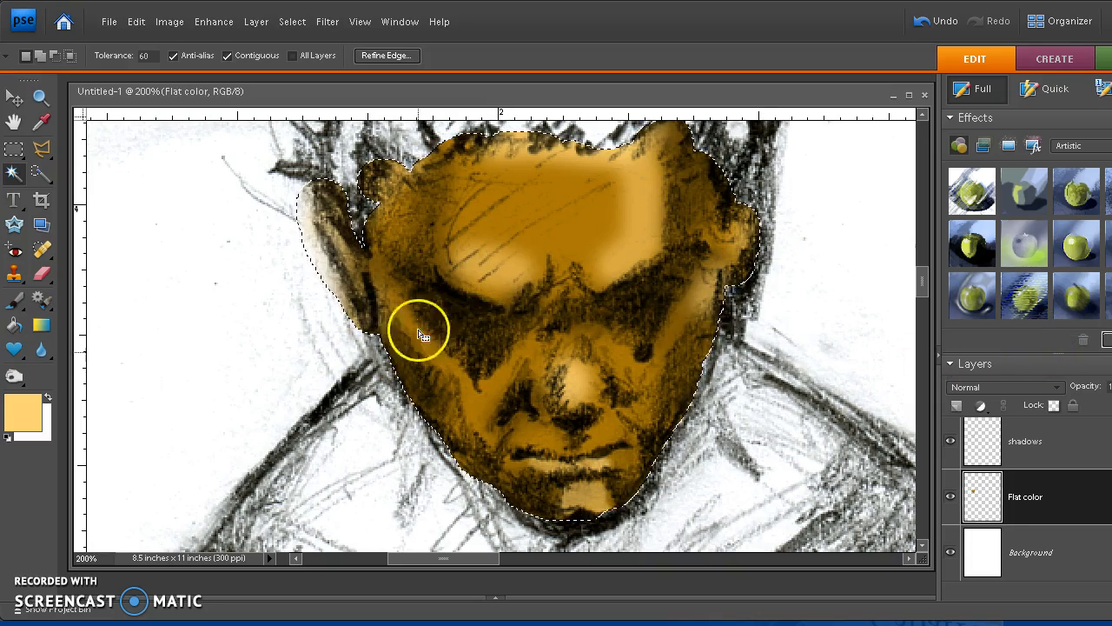
pyautogui.scroll(2, 1042, 543)
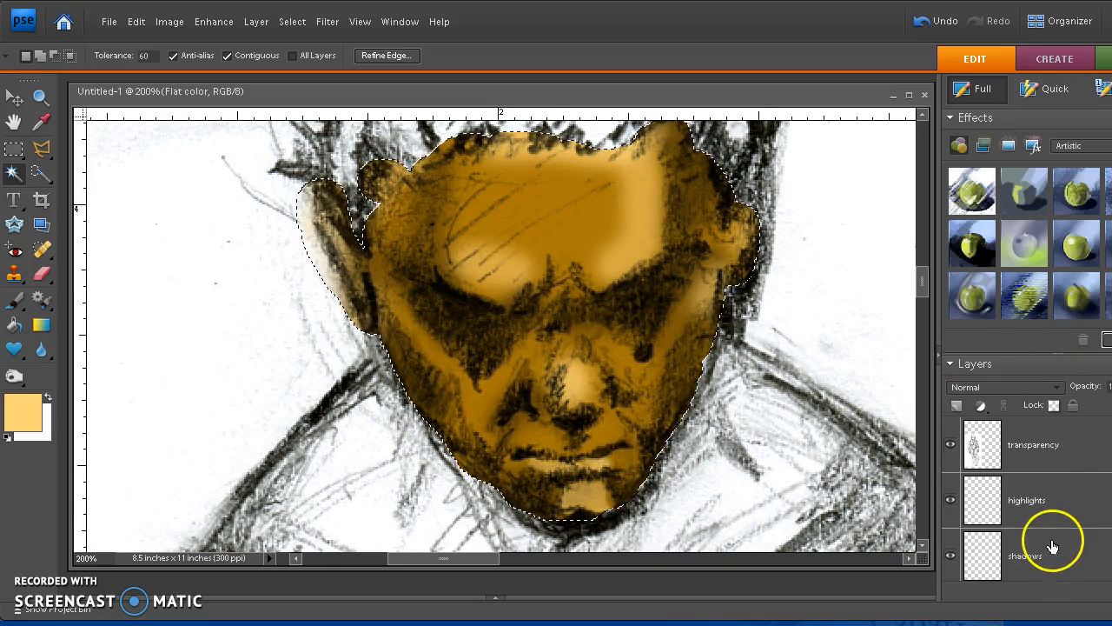
# - Deselect the painted face on the Flat color layer
pyautogui.scroll(-2, 1047, 556)
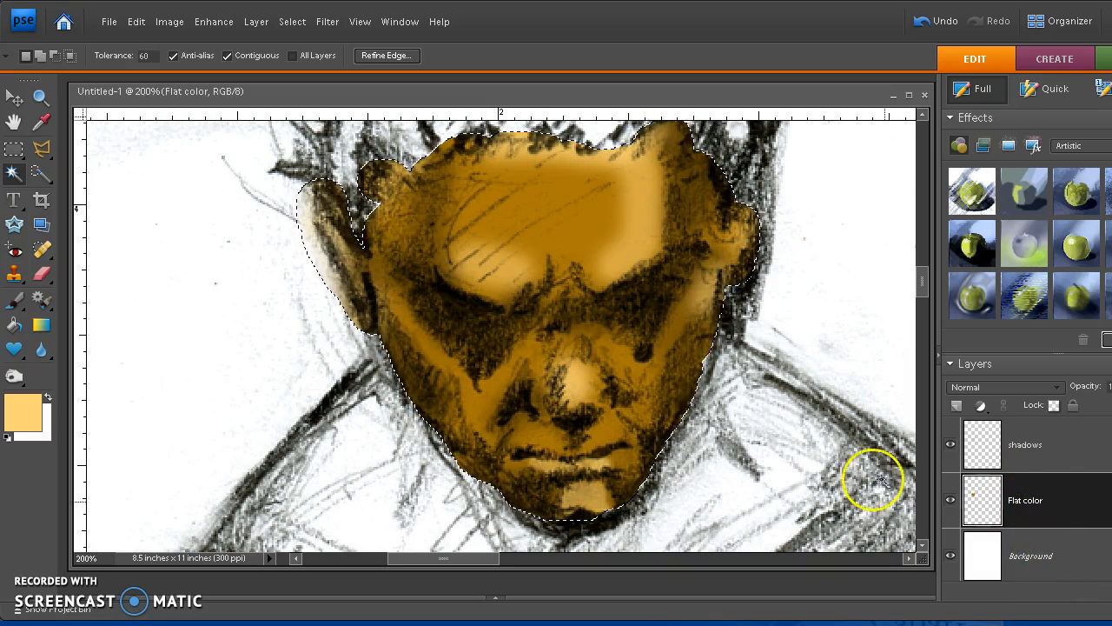
pyautogui.click(515, 397)
pyautogui.scroll(4, 517, 393)
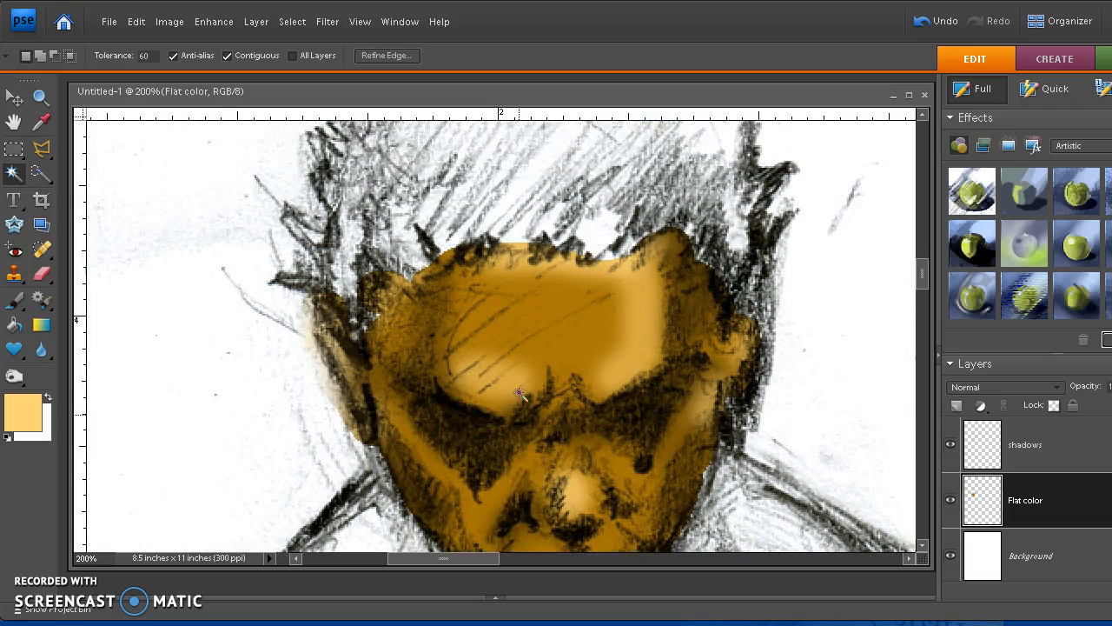
pyautogui.scroll(-4, 519, 394)
pyautogui.scroll(2, 518, 393)
pyautogui.scroll(-2, 519, 393)
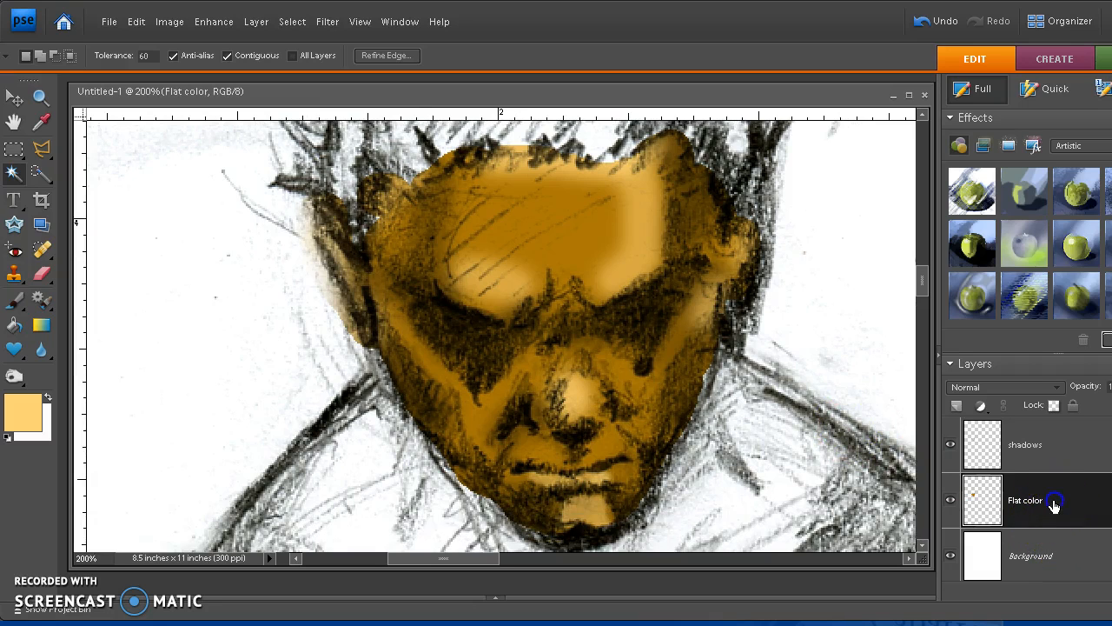
# - Merge the highlights, shadows and Flat color layers into a single layer beneath the transparency line art
pyautogui.scroll(1, 1054, 504)
pyautogui.scroll(1, 1054, 507)
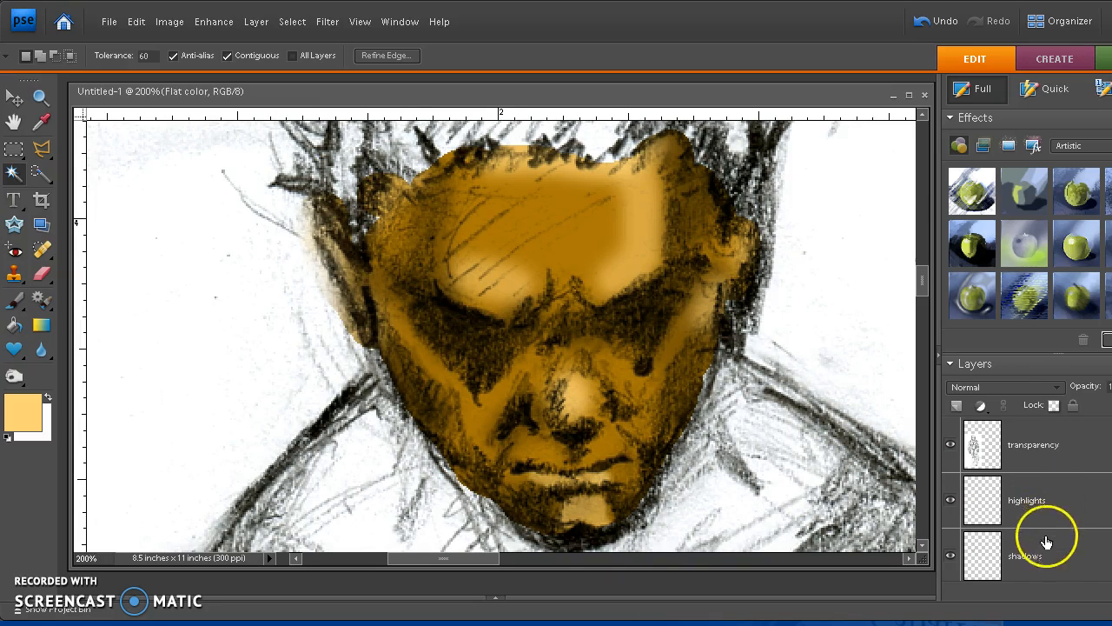
pyautogui.keyDown('shift'); pyautogui.click(1044, 502); pyautogui.keyUp('shift')
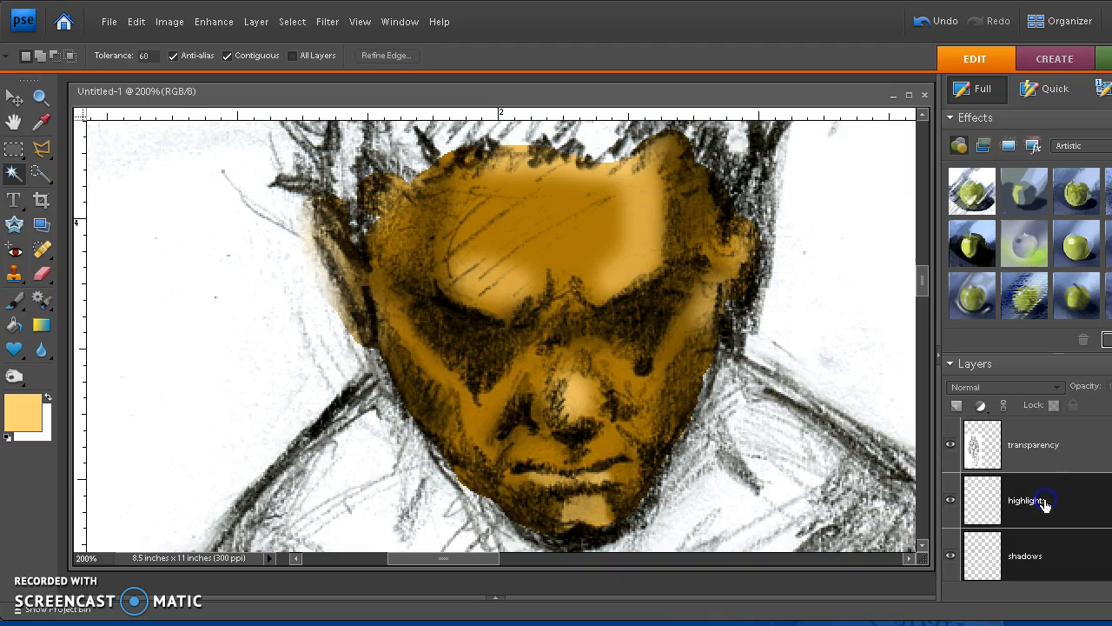
pyautogui.scroll(-1, 1046, 513)
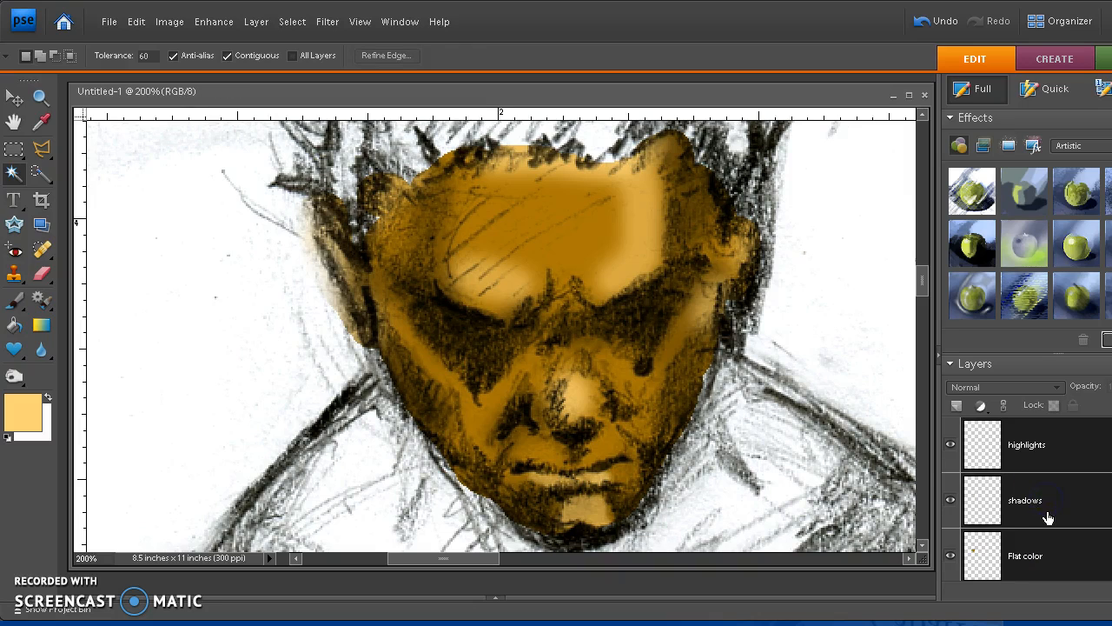
pyautogui.rightClick(1045, 561)
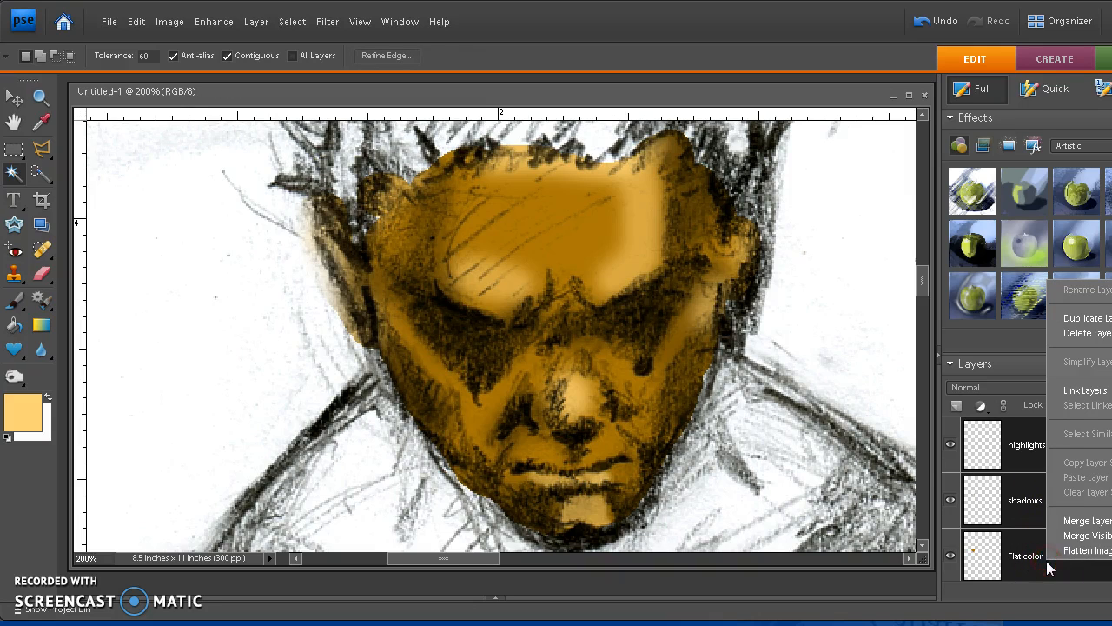
pyautogui.click(1086, 526)
pyautogui.click(1032, 494)
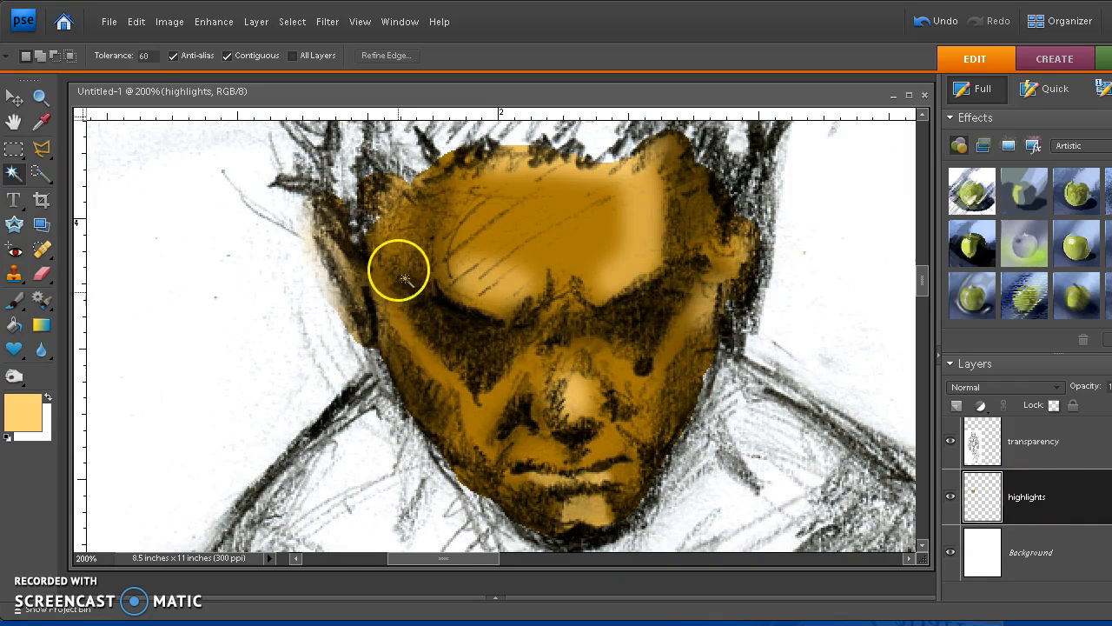
# - Preview Artistic filters on the merged face layer, including Film Grain, Paint Daubs, Fresco, Rough Pastels and Underpainting
pyautogui.click(323, 22)
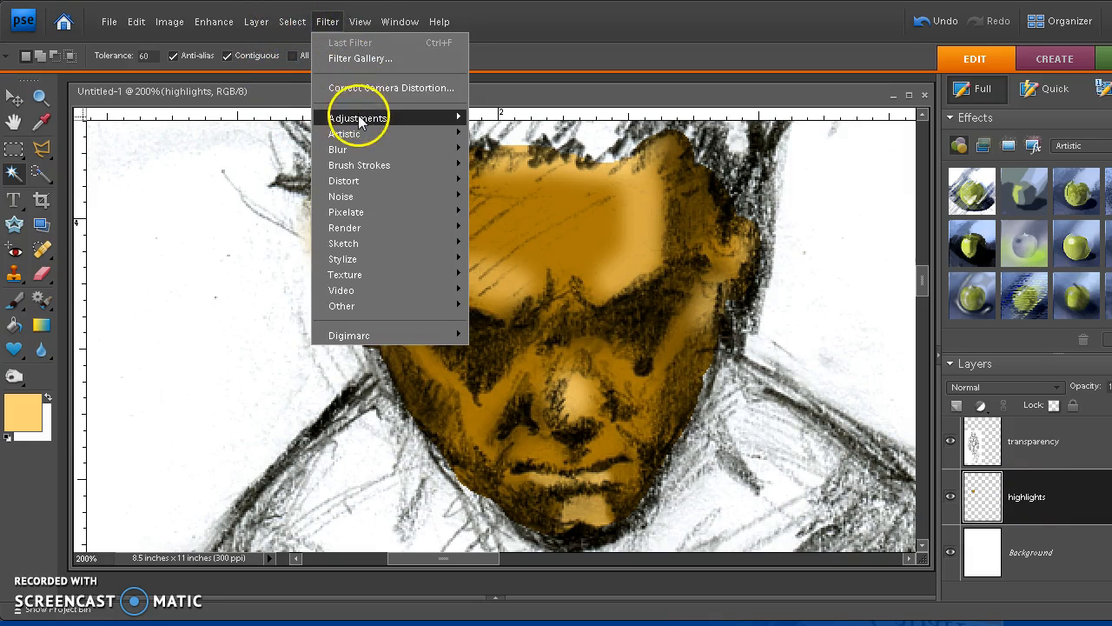
pyautogui.moveTo(364, 137)
pyautogui.click(287, 133)
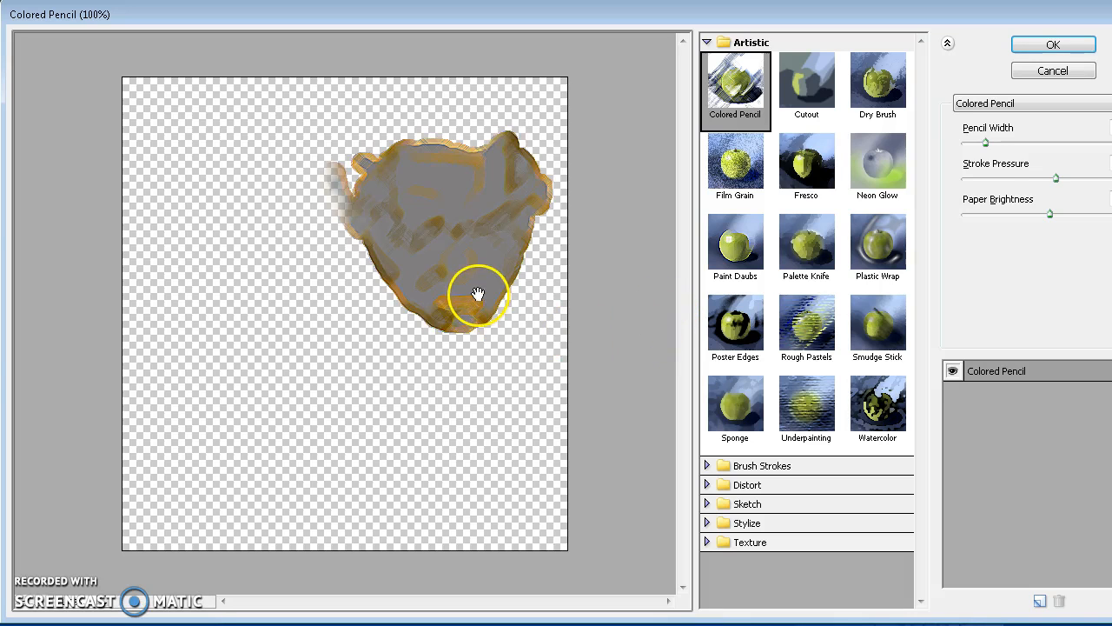
pyautogui.click(739, 185)
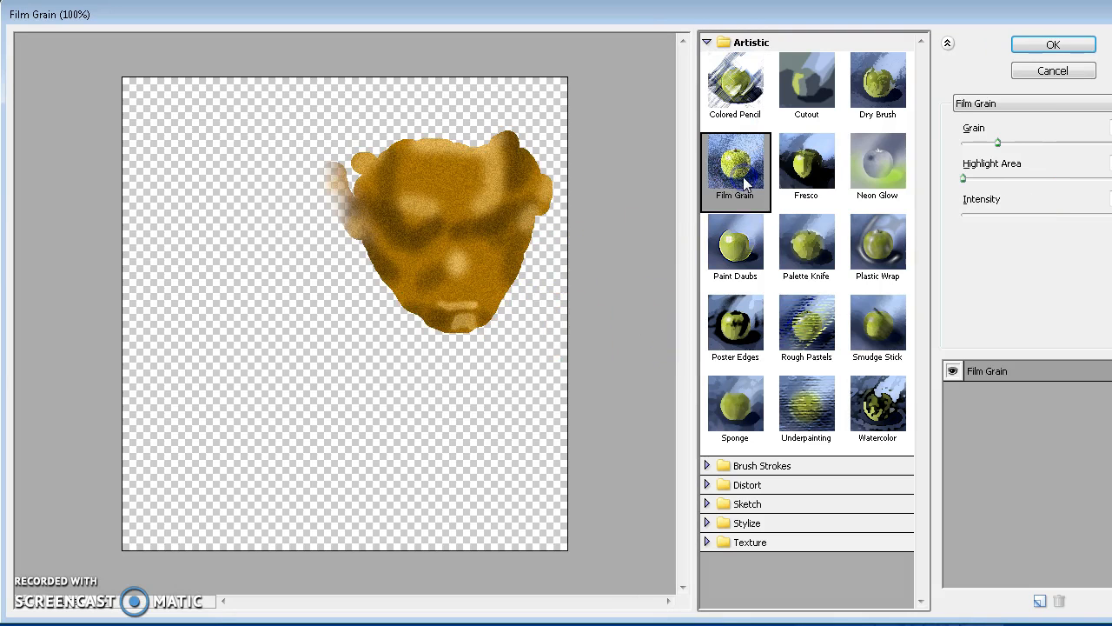
pyautogui.click(735, 282)
pyautogui.click(804, 242)
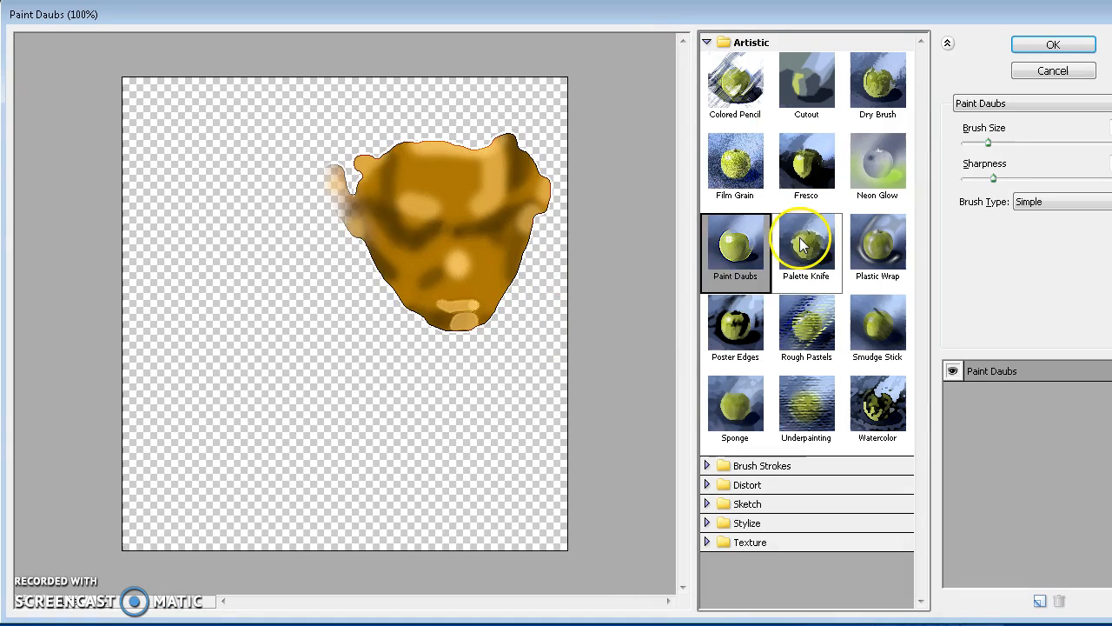
pyautogui.click(802, 169)
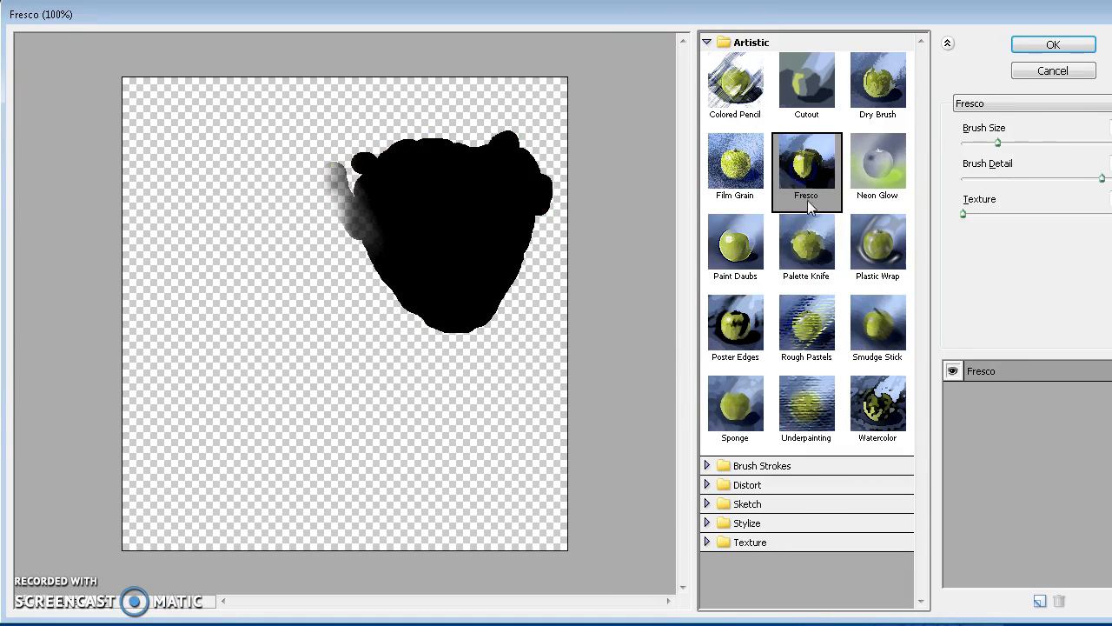
pyautogui.click(815, 321)
pyautogui.click(802, 400)
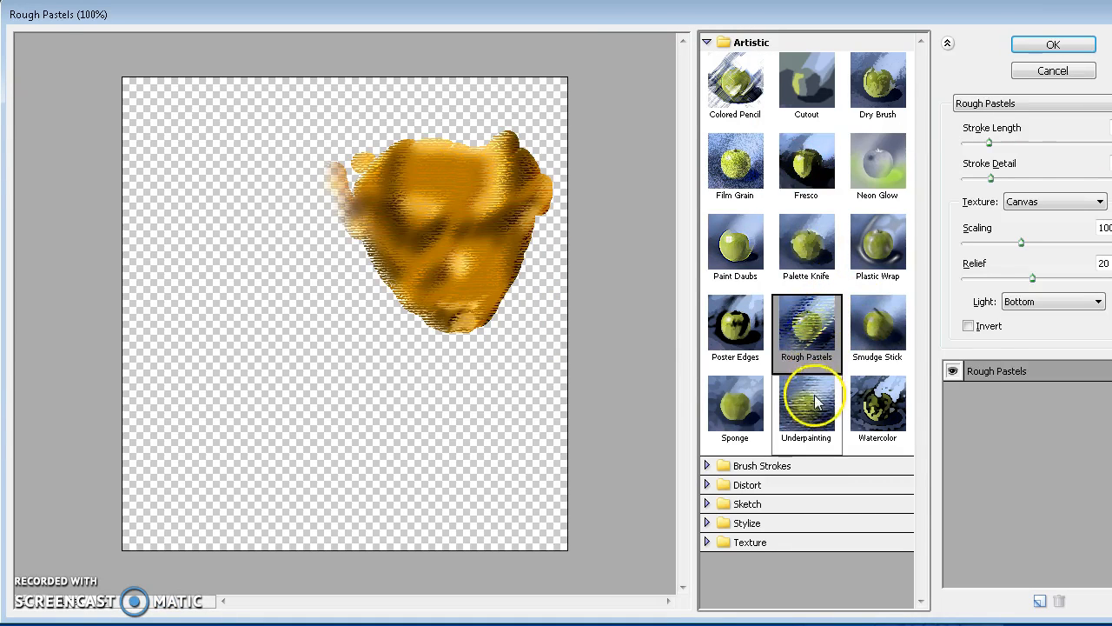
pyautogui.click(726, 406)
pyautogui.click(814, 424)
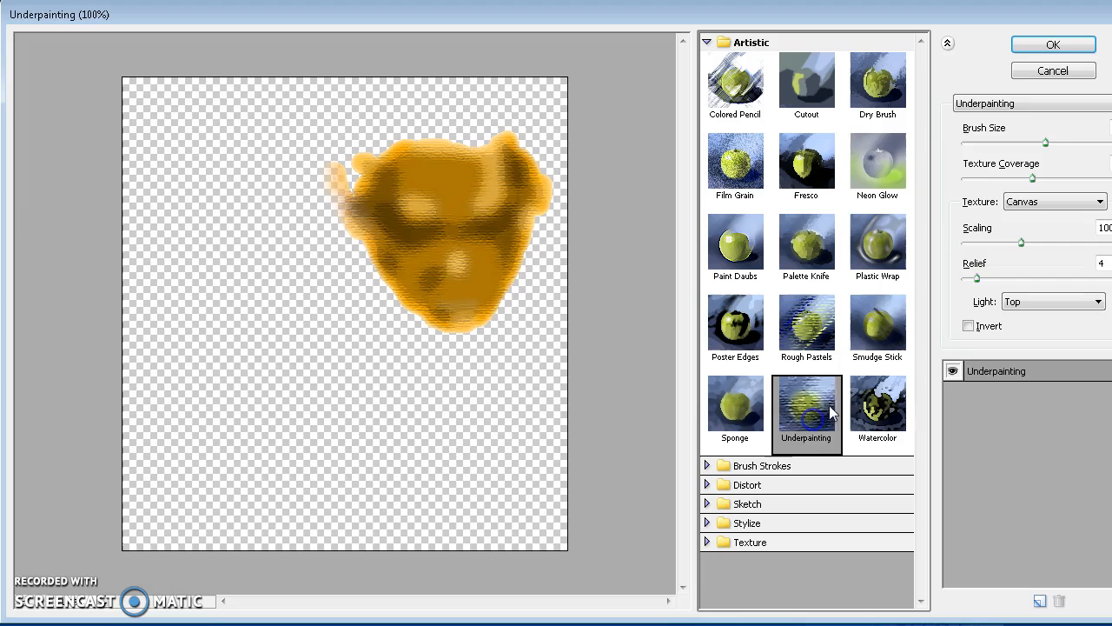
pyautogui.click(856, 398)
# - Apply the Smudge Stick filter to the merged face layer with minimum stroke length and a slightly raised highlight area
pyautogui.click(880, 346)
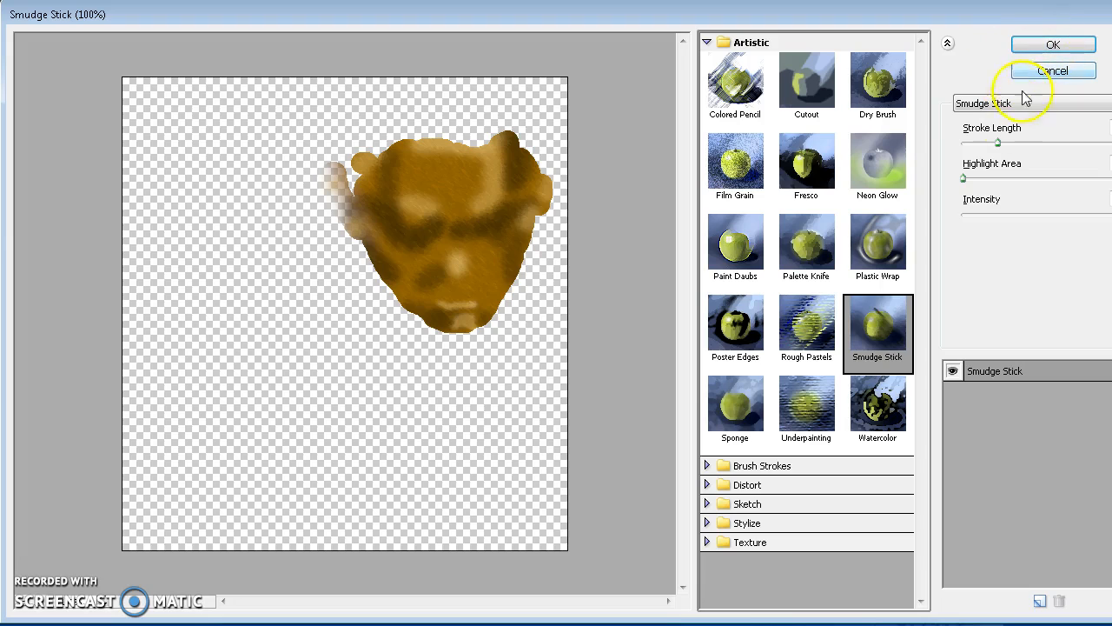
pyautogui.moveTo(997, 142)
pyautogui.mouseDown()
pyautogui.moveTo(1012, 144)
pyautogui.moveTo(971, 141)
pyautogui.moveTo(972, 180)
pyautogui.mouseUp()
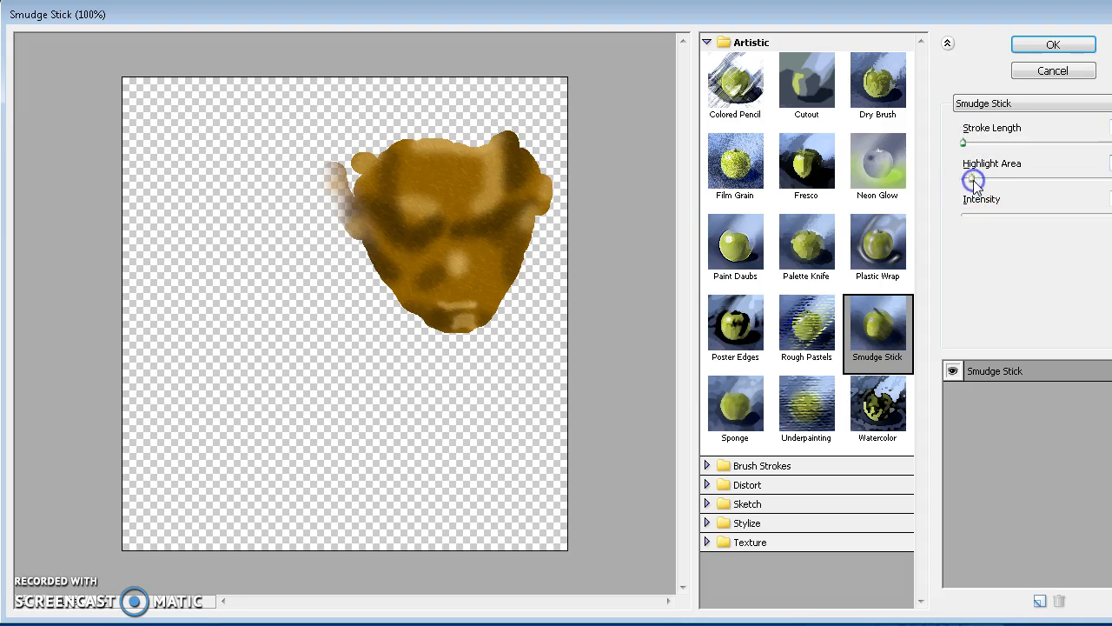
pyautogui.click(1078, 217)
pyautogui.click(1053, 46)
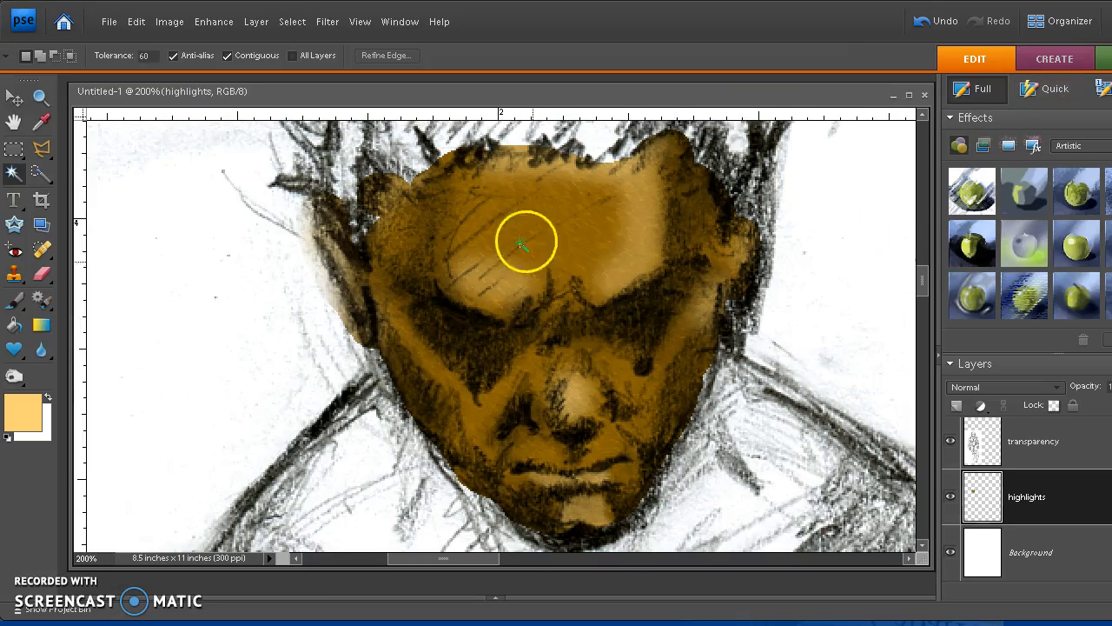
pyautogui.scroll(3, 448, 492)
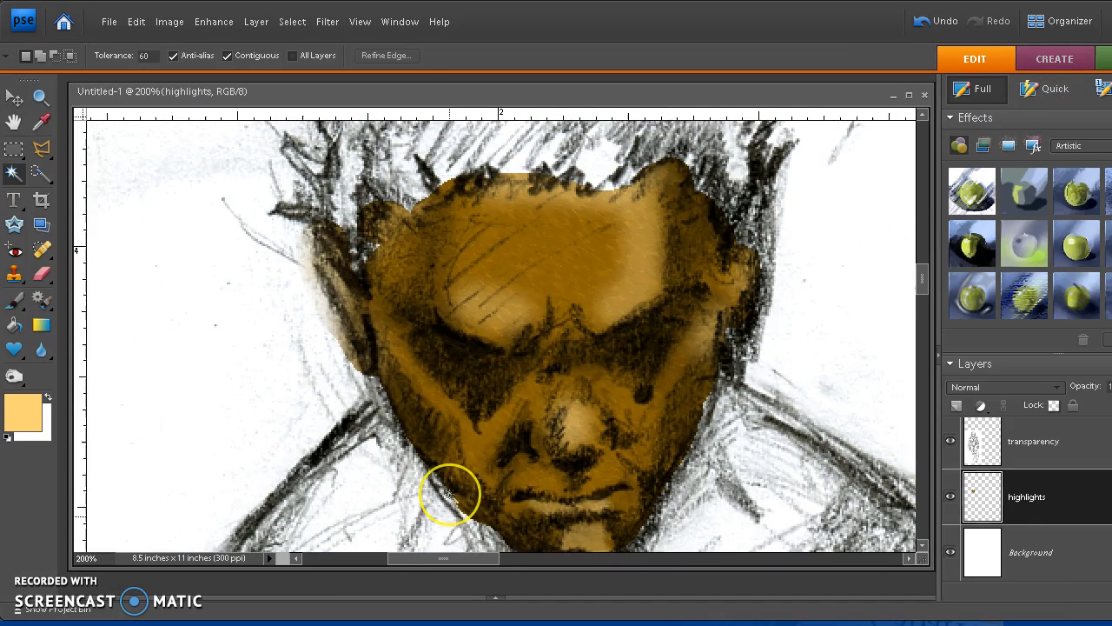
pyautogui.scroll(-4, 448, 491)
pyautogui.scroll(-6, 449, 476)
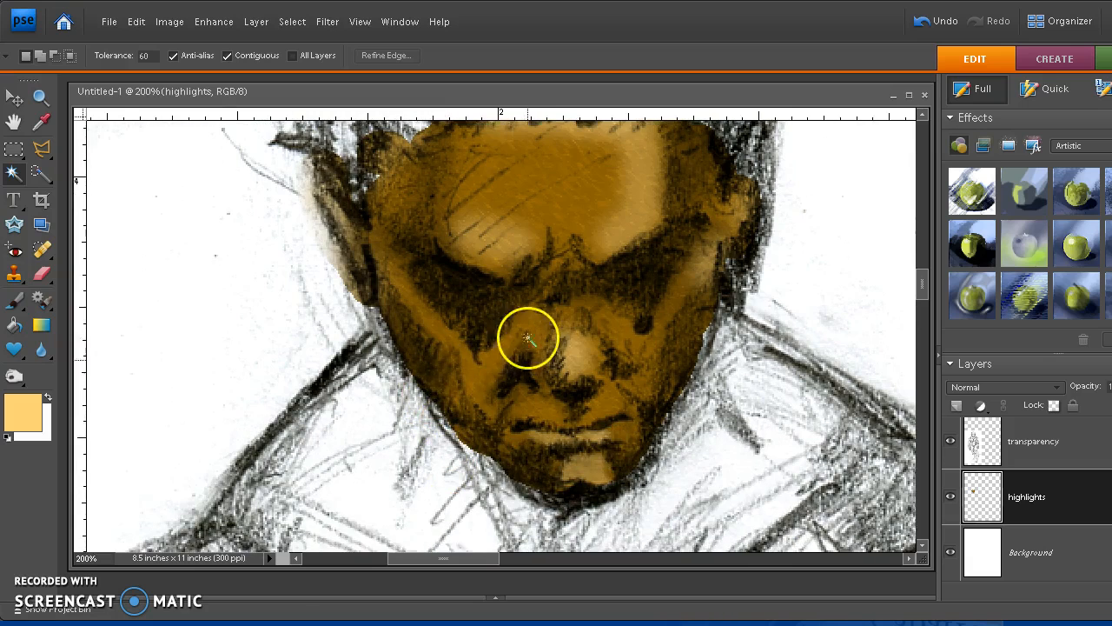
pyautogui.scroll(-3, 523, 361)
pyautogui.scroll(6, 522, 361)
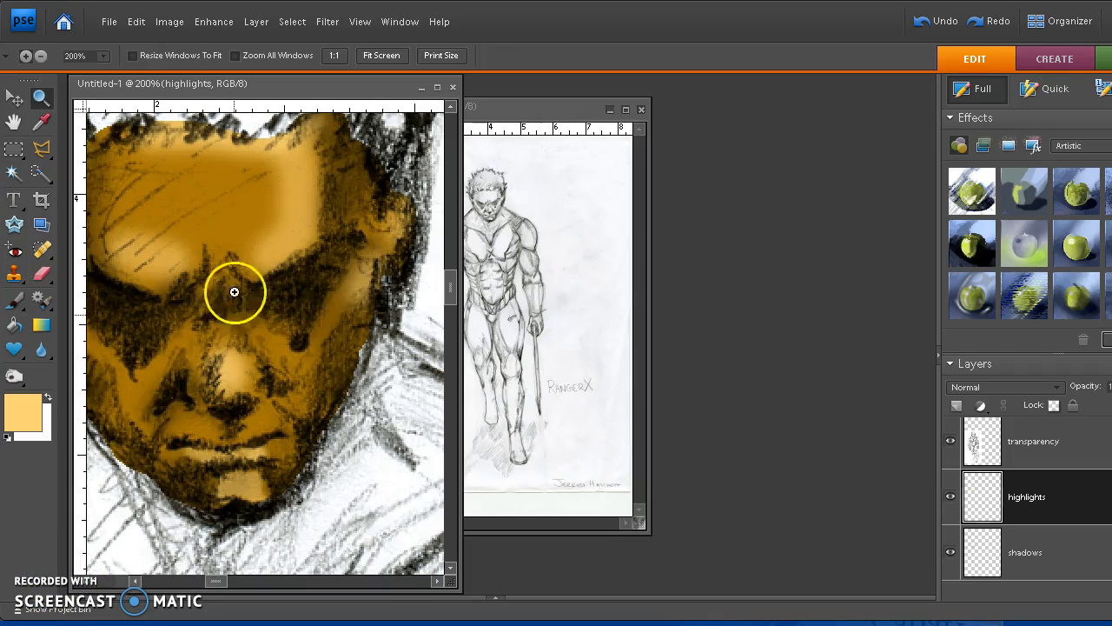
# - Blend the forehead and brow highlights on the highlights layer with the Smudge tool, using a 20 px brush at 50% strength
pyautogui.click(41, 352)
pyautogui.click(85, 392)
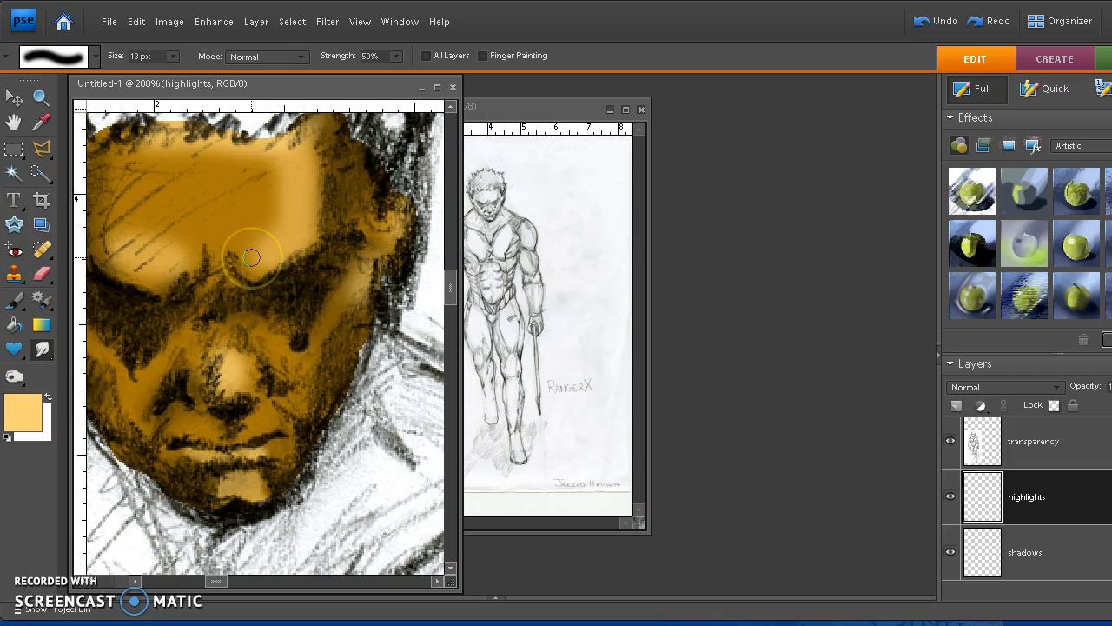
pyautogui.moveTo(260, 171)
pyautogui.mouseDown()
pyautogui.moveTo(224, 142)
pyautogui.moveTo(150, 148)
pyautogui.moveTo(150, 236)
pyautogui.moveTo(139, 234)
pyautogui.moveTo(212, 235)
pyautogui.mouseUp()
pyautogui.moveTo(183, 280)
pyautogui.mouseDown()
pyautogui.moveTo(232, 261)
pyautogui.moveTo(272, 263)
pyautogui.moveTo(235, 252)
pyautogui.moveTo(231, 201)
pyautogui.mouseUp()
pyautogui.moveTo(248, 251); pyautogui.dragTo(216, 221)
pyautogui.moveTo(197, 258)
pyautogui.mouseDown()
pyautogui.moveTo(192, 249)
pyautogui.moveTo(256, 340)
pyautogui.moveTo(270, 309)
pyautogui.mouseUp()
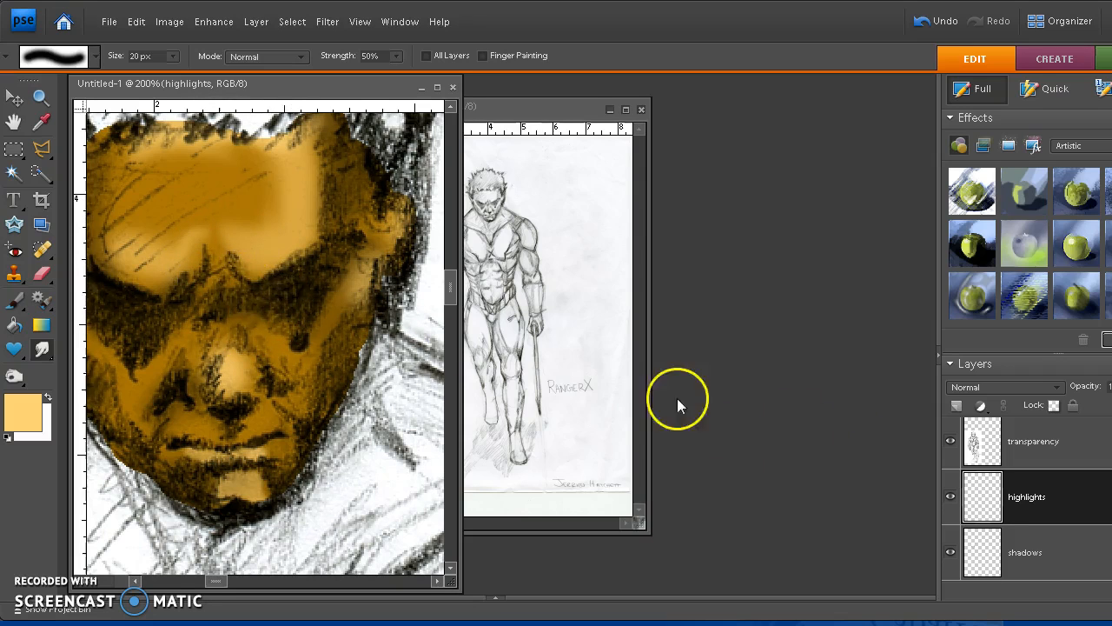
# - Smudge the nose highlight up along the bridge and soften the highlight on the chin
pyautogui.moveTo(234, 373)
pyautogui.mouseDown()
pyautogui.moveTo(220, 350)
pyautogui.moveTo(218, 258)
pyautogui.mouseUp()
pyautogui.moveTo(241, 352)
pyautogui.mouseDown()
pyautogui.moveTo(272, 394)
pyautogui.moveTo(211, 377)
pyautogui.moveTo(198, 408)
pyautogui.mouseUp()
pyautogui.moveTo(261, 459)
pyautogui.mouseDown()
pyautogui.moveTo(229, 456)
pyautogui.moveTo(268, 451)
pyautogui.moveTo(223, 462)
pyautogui.moveTo(186, 454)
pyautogui.moveTo(243, 483)
pyautogui.mouseUp()
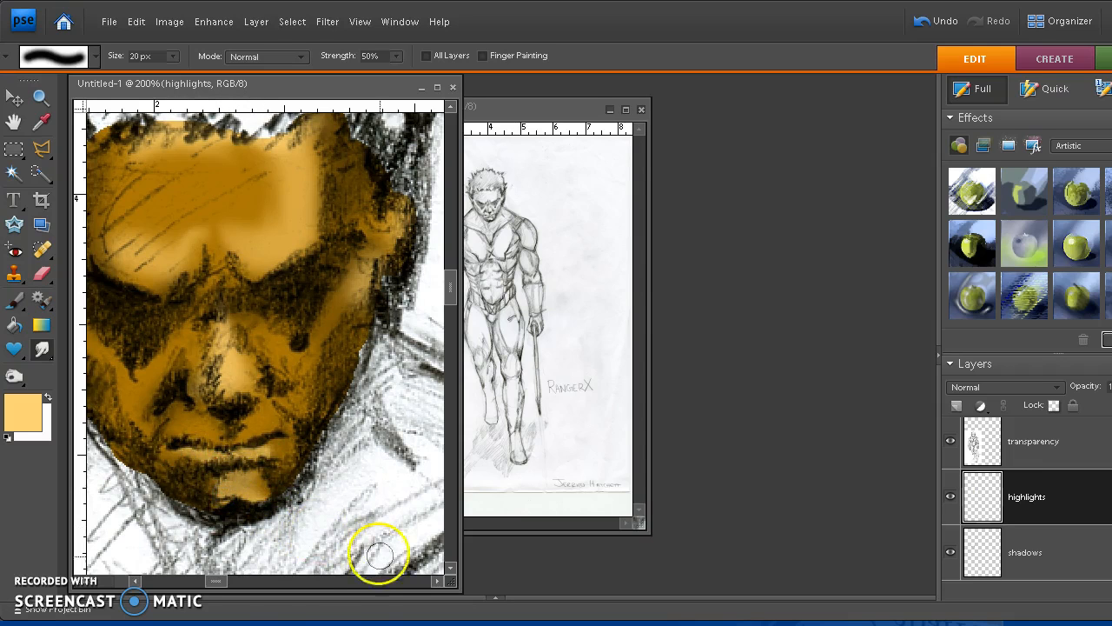
# - Soften the remaining highlight edges along the brow, forehead and cheek with the Smudge tool at 50% strength
pyautogui.moveTo(224, 582); pyautogui.dragTo(215, 582)
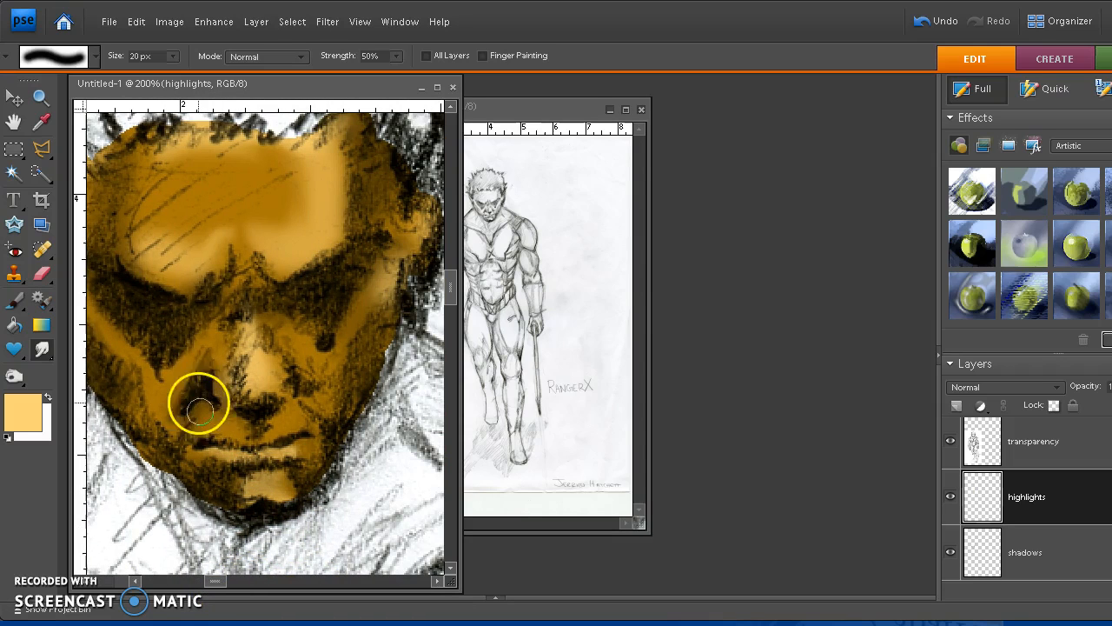
pyautogui.click(192, 289)
pyautogui.moveTo(192, 289)
pyautogui.mouseDown()
pyautogui.moveTo(216, 261)
pyautogui.moveTo(208, 286)
pyautogui.moveTo(218, 248)
pyautogui.mouseUp()
pyautogui.moveTo(142, 265); pyautogui.dragTo(119, 236)
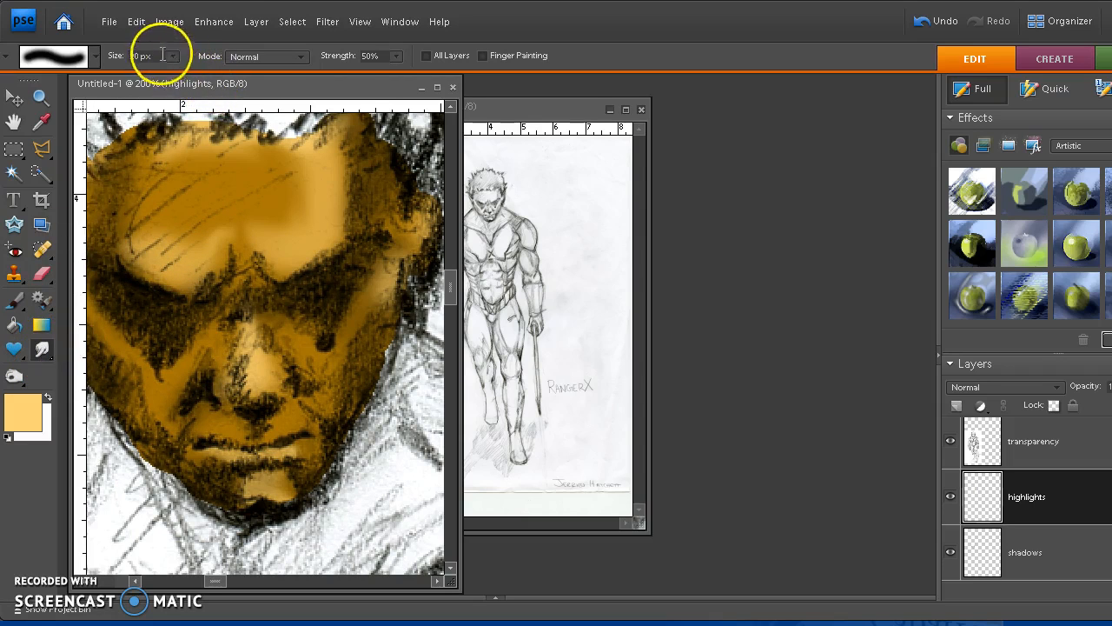
pyautogui.click(396, 58)
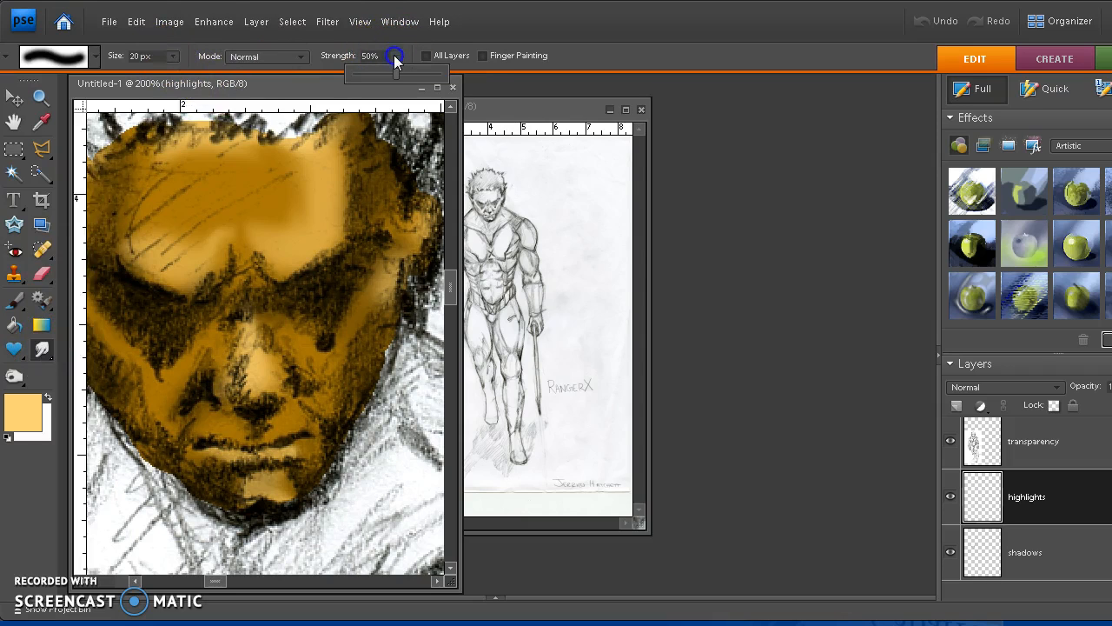
pyautogui.moveTo(393, 277); pyautogui.dragTo(371, 335)
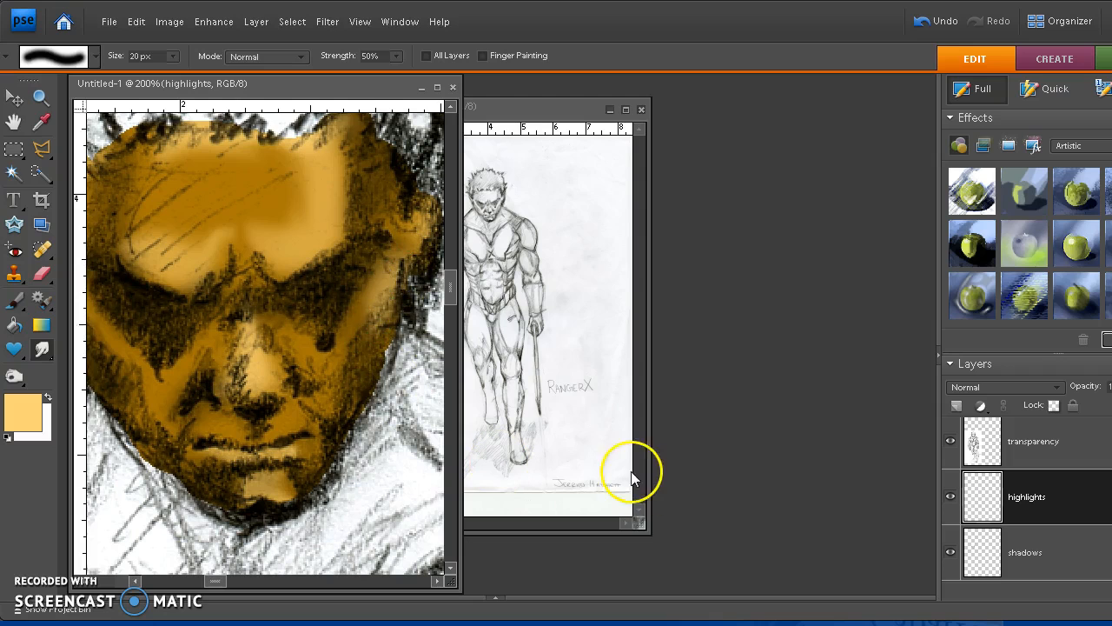
# - Blend the shadows around the eyes, cheeks and mouth on the shadows layer with the 20 px Smudge tool
pyautogui.click(1049, 549)
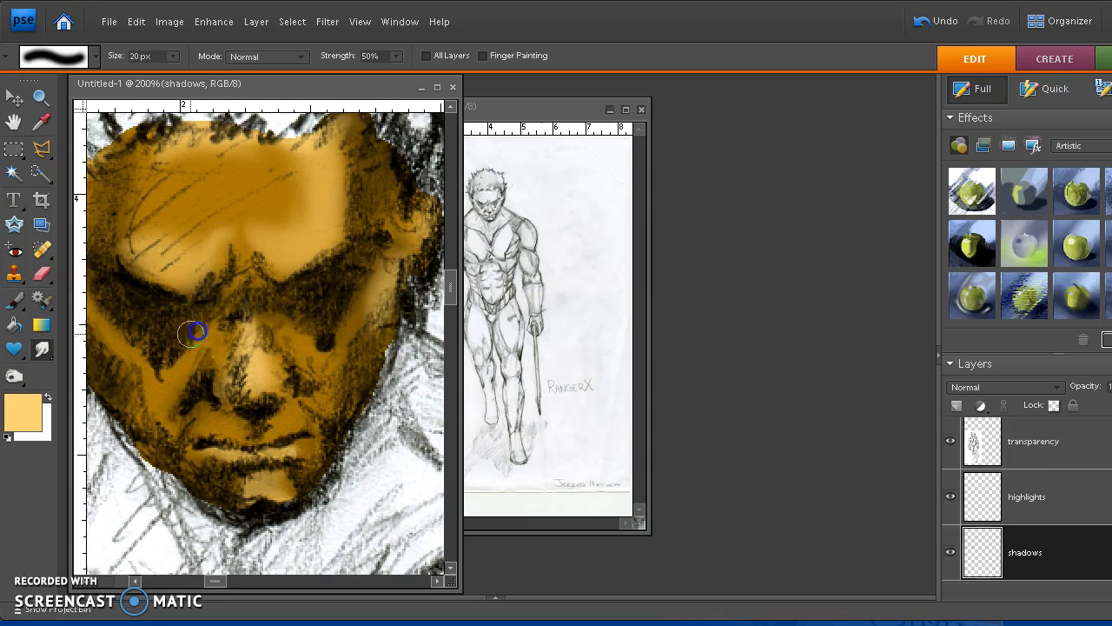
pyautogui.moveTo(158, 326); pyautogui.dragTo(173, 311)
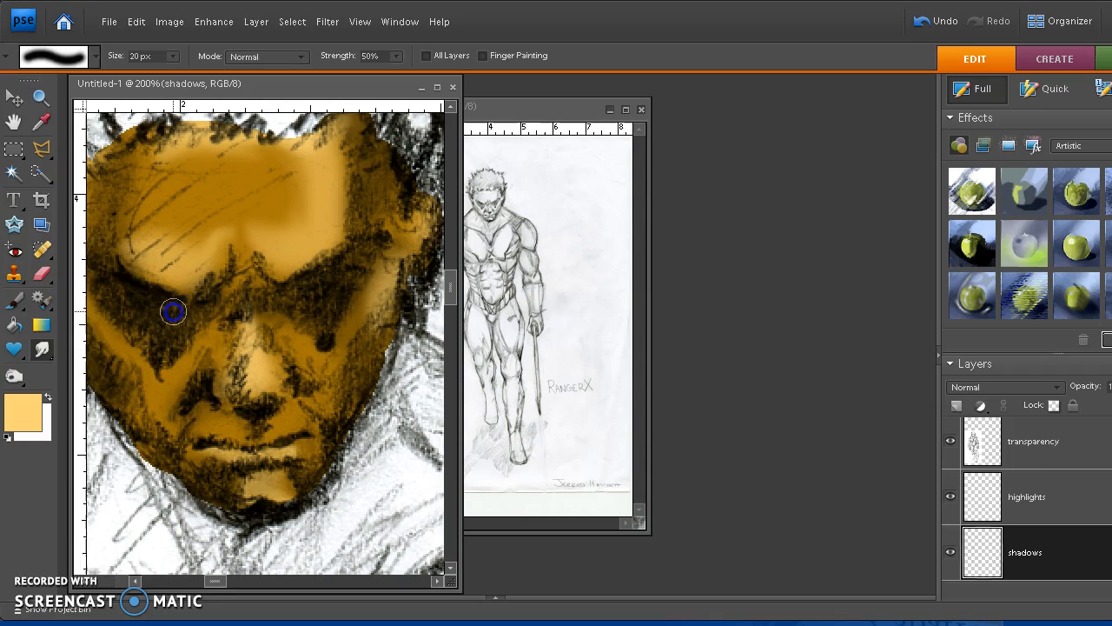
pyautogui.moveTo(144, 376)
pyautogui.mouseDown()
pyautogui.moveTo(162, 413)
pyautogui.moveTo(184, 412)
pyautogui.moveTo(201, 380)
pyautogui.moveTo(185, 436)
pyautogui.moveTo(204, 426)
pyautogui.moveTo(204, 403)
pyautogui.moveTo(253, 428)
pyautogui.moveTo(299, 381)
pyautogui.moveTo(282, 400)
pyautogui.moveTo(321, 382)
pyautogui.moveTo(345, 430)
pyautogui.moveTo(329, 333)
pyautogui.moveTo(339, 369)
pyautogui.moveTo(319, 330)
pyautogui.moveTo(332, 374)
pyautogui.mouseUp()
pyautogui.moveTo(312, 454)
pyautogui.mouseDown()
pyautogui.moveTo(271, 496)
pyautogui.moveTo(214, 479)
pyautogui.moveTo(171, 447)
pyautogui.mouseUp()
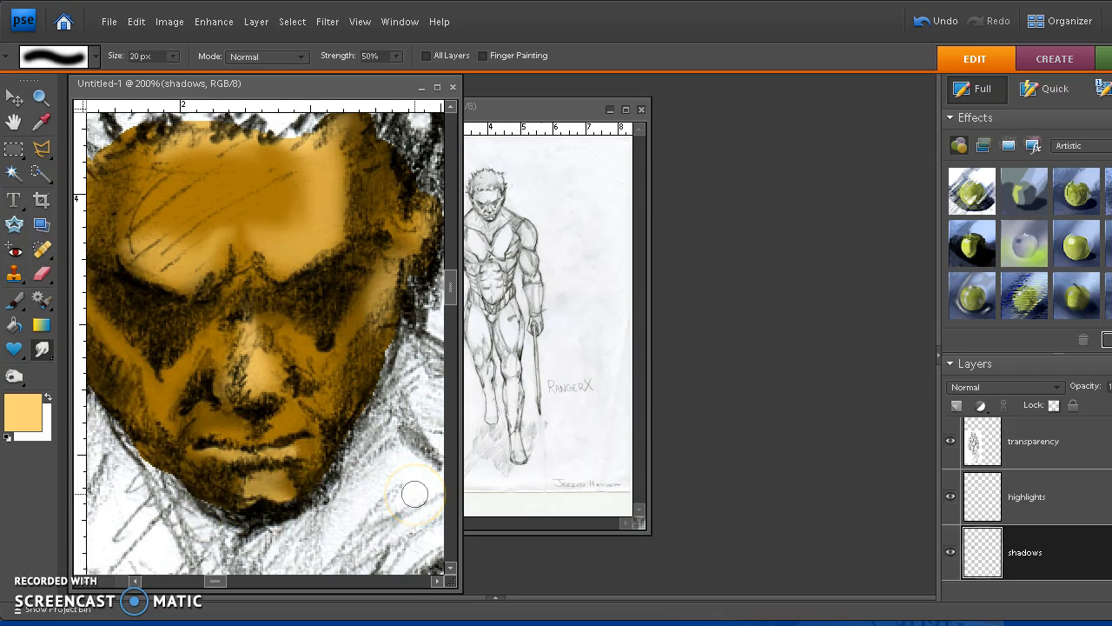
# - Review the colored face within the whole figure, and check it closer together with the upper body
pyautogui.hotkey('ctrl', '0')
pyautogui.press('z')
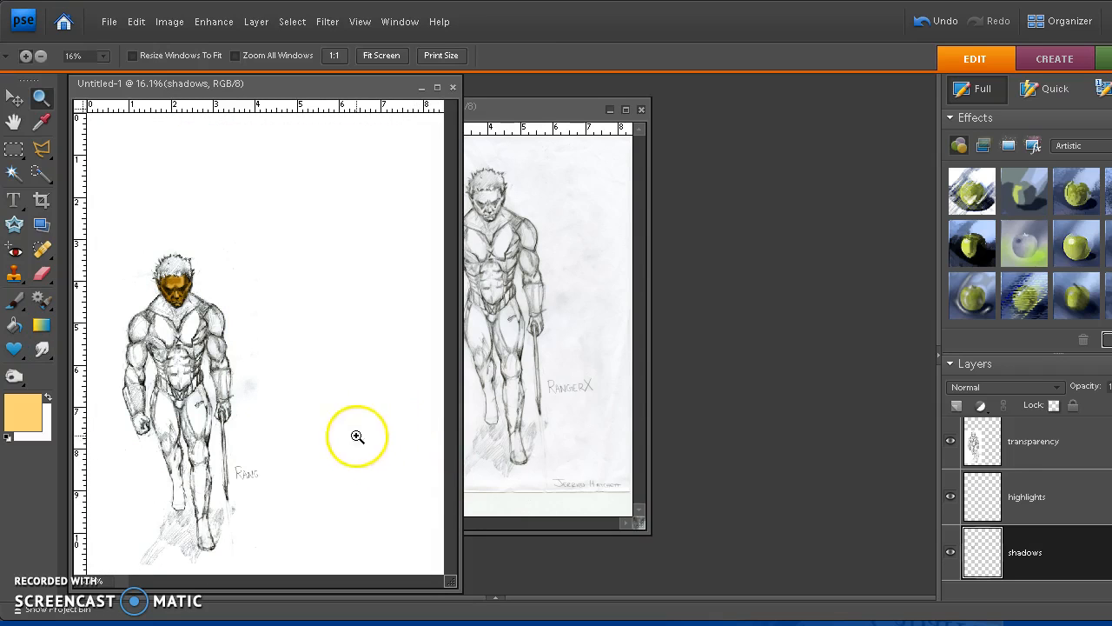
pyautogui.click(211, 317)
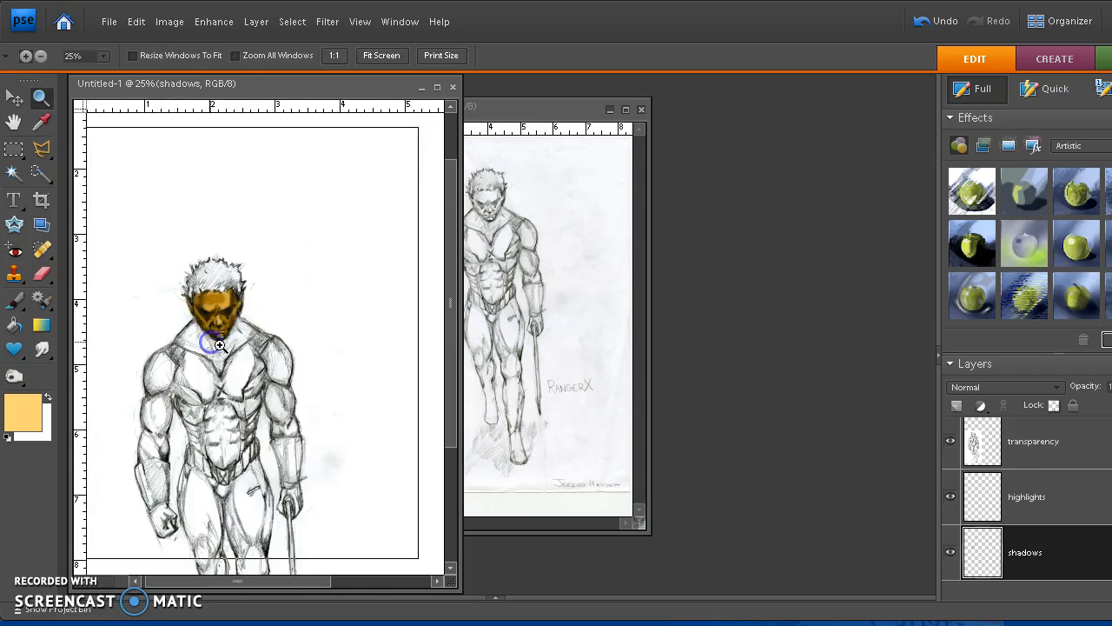
pyautogui.click(335, 408)
pyautogui.click(329, 406)
pyautogui.scroll(2, 330, 407)
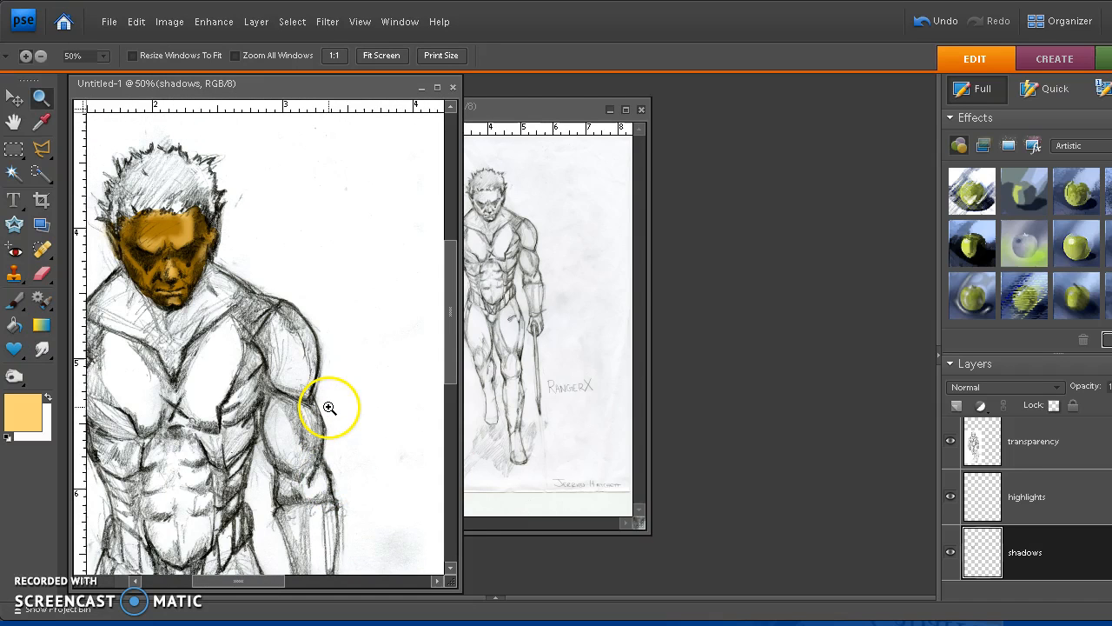
pyautogui.scroll(2, 332, 406)
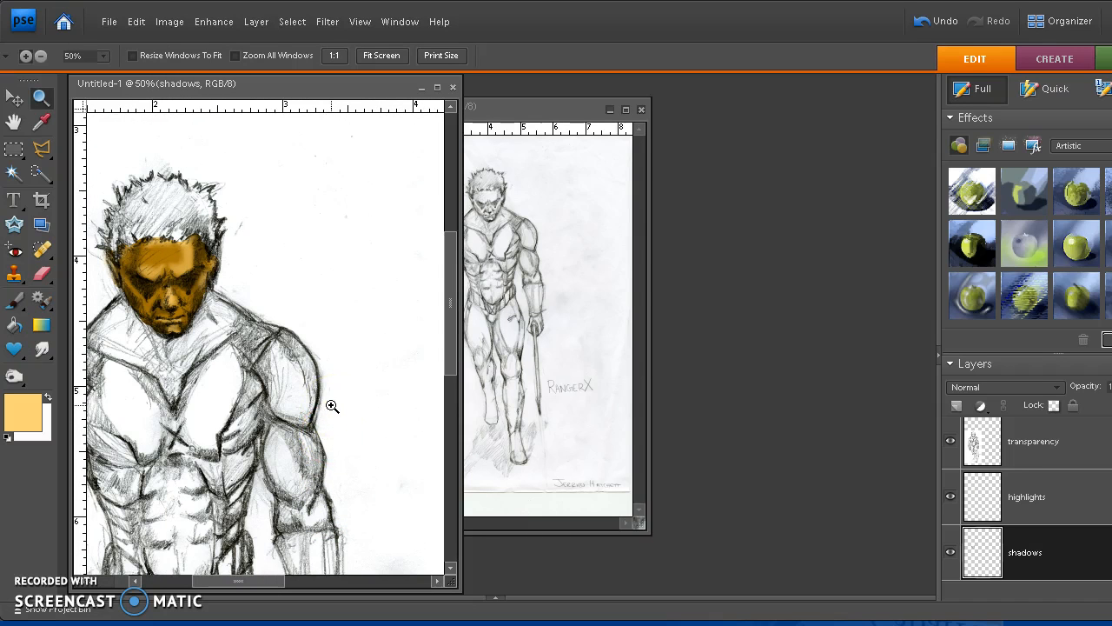